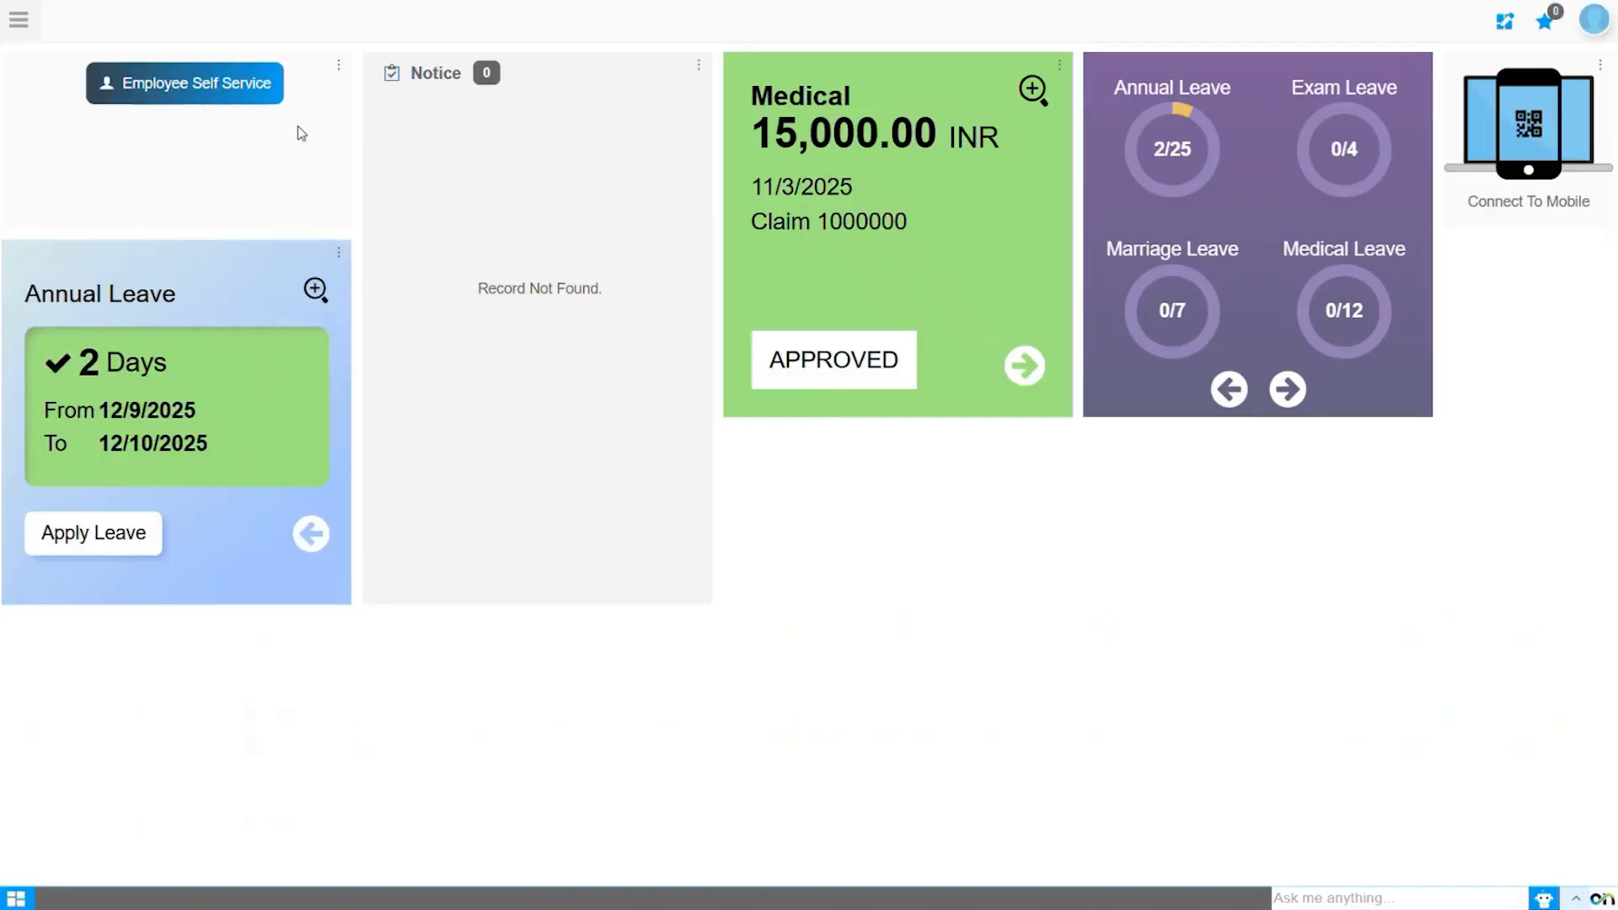
Open Employee Self Service and start a resignation request up to its Resignation Information form.
click(251, 98)
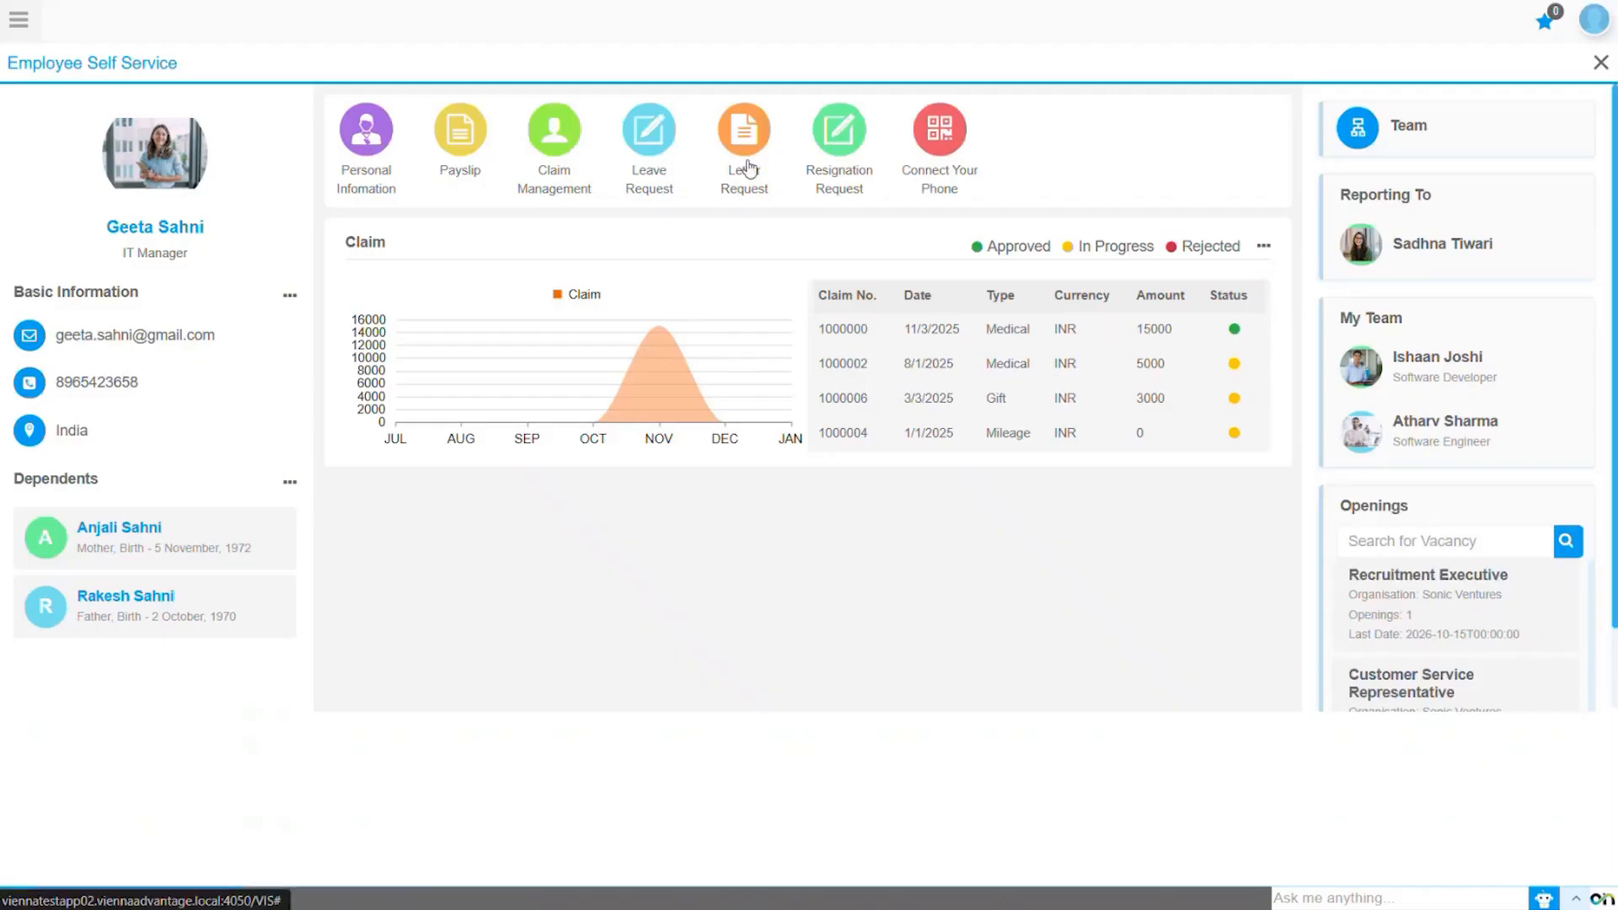
click(835, 150)
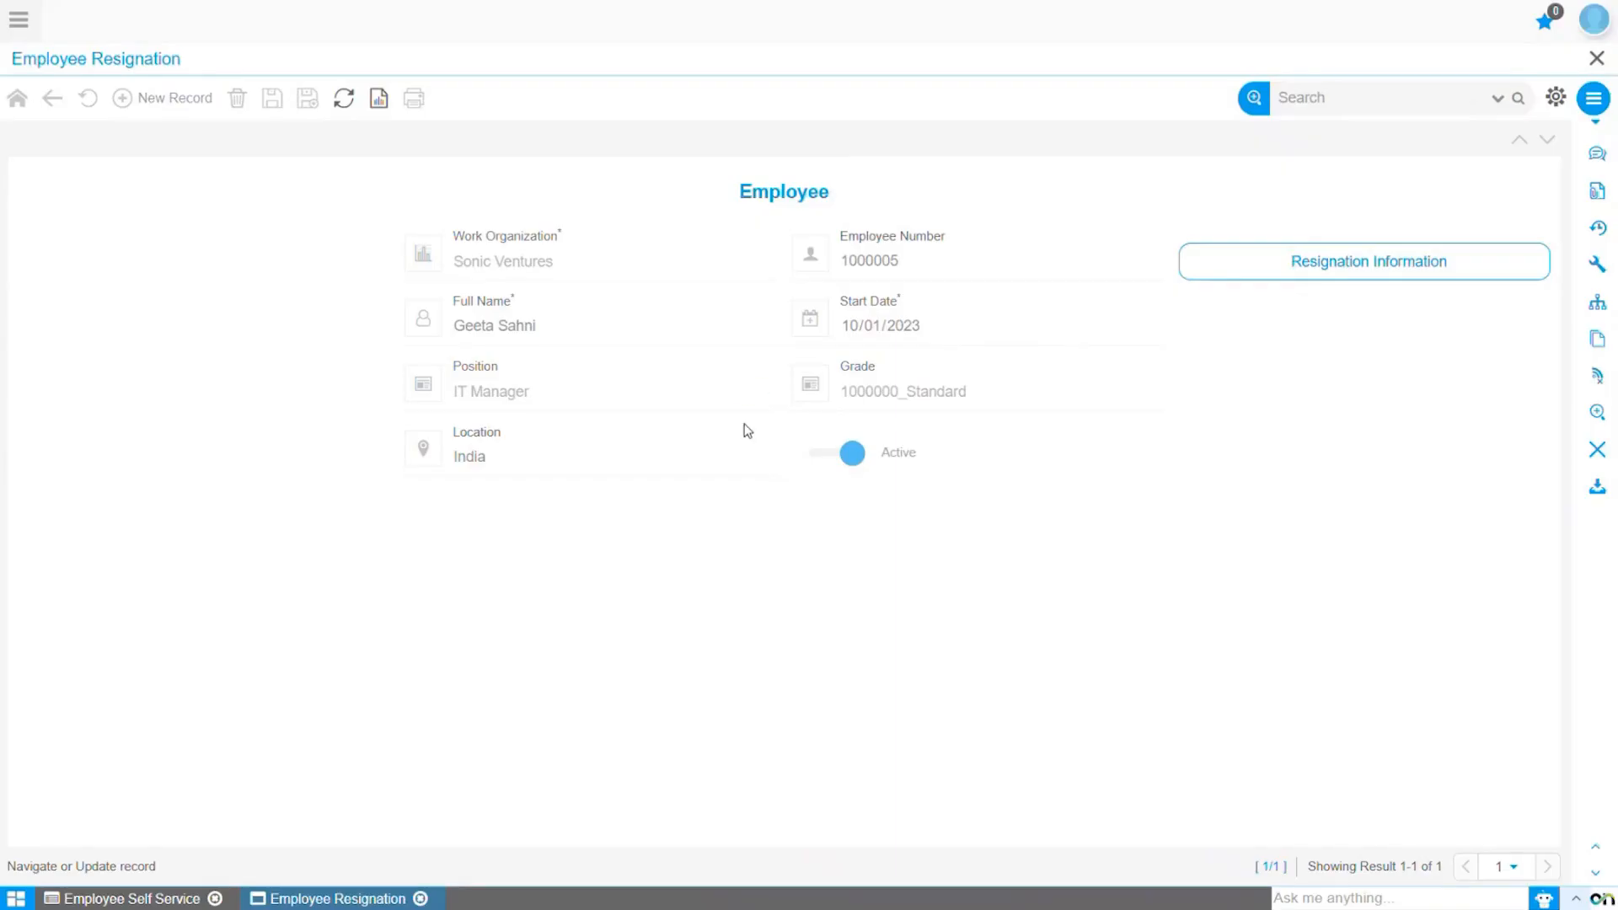
click(1271, 271)
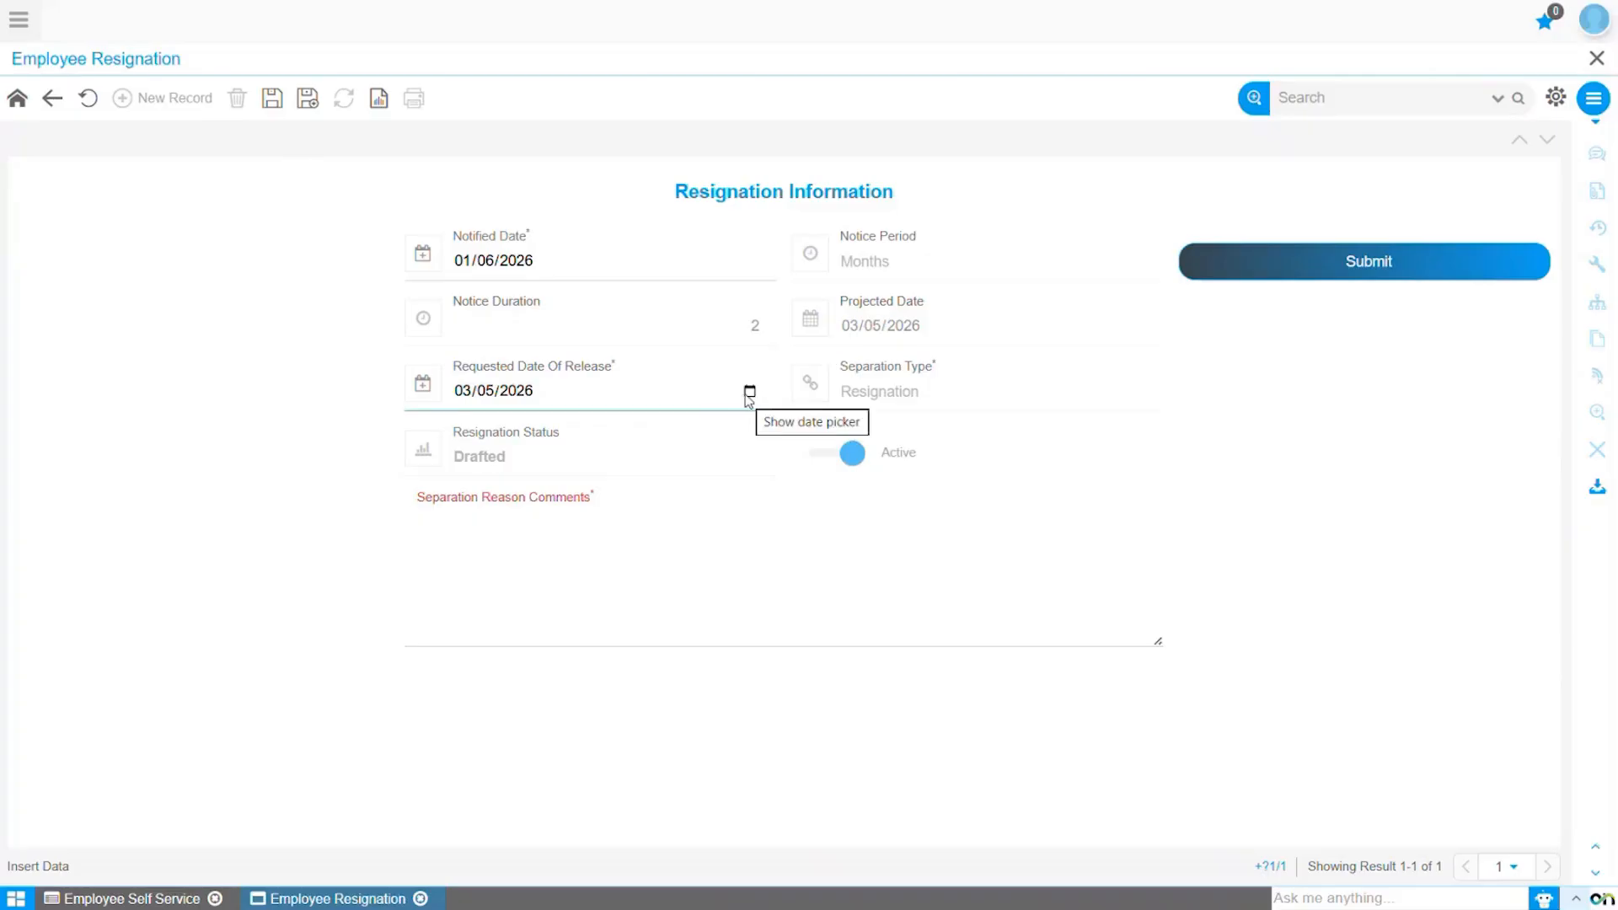
Try to set the requested date of release to 01/02/2026, earlier than the notified date, and dismiss the error.
click(749, 390)
click(610, 434)
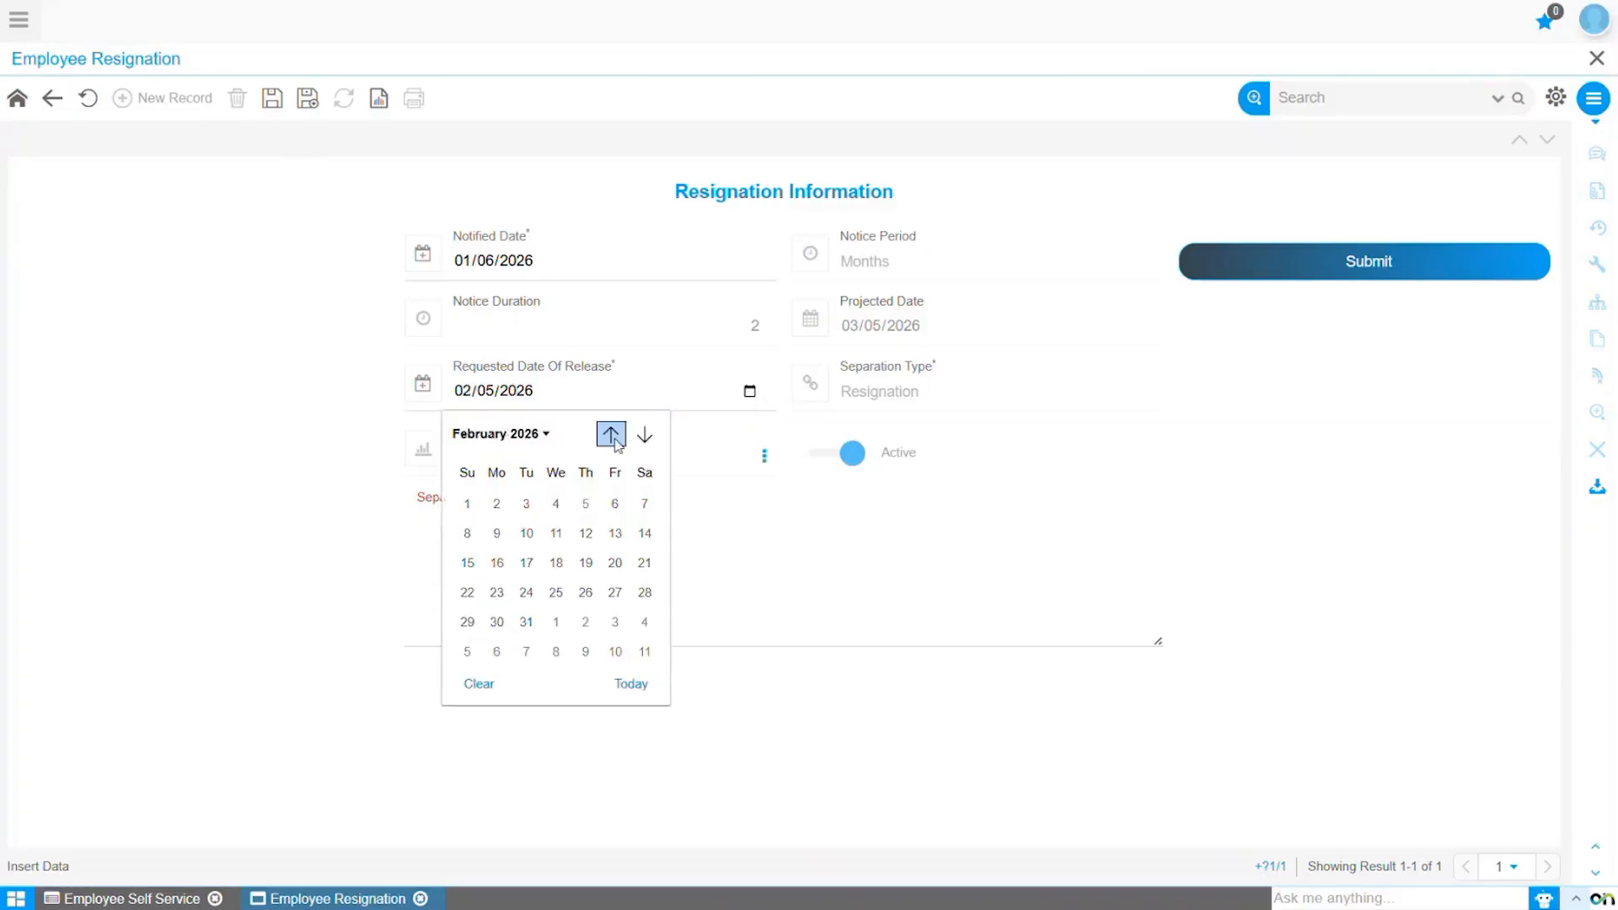
click(610, 434)
click(616, 503)
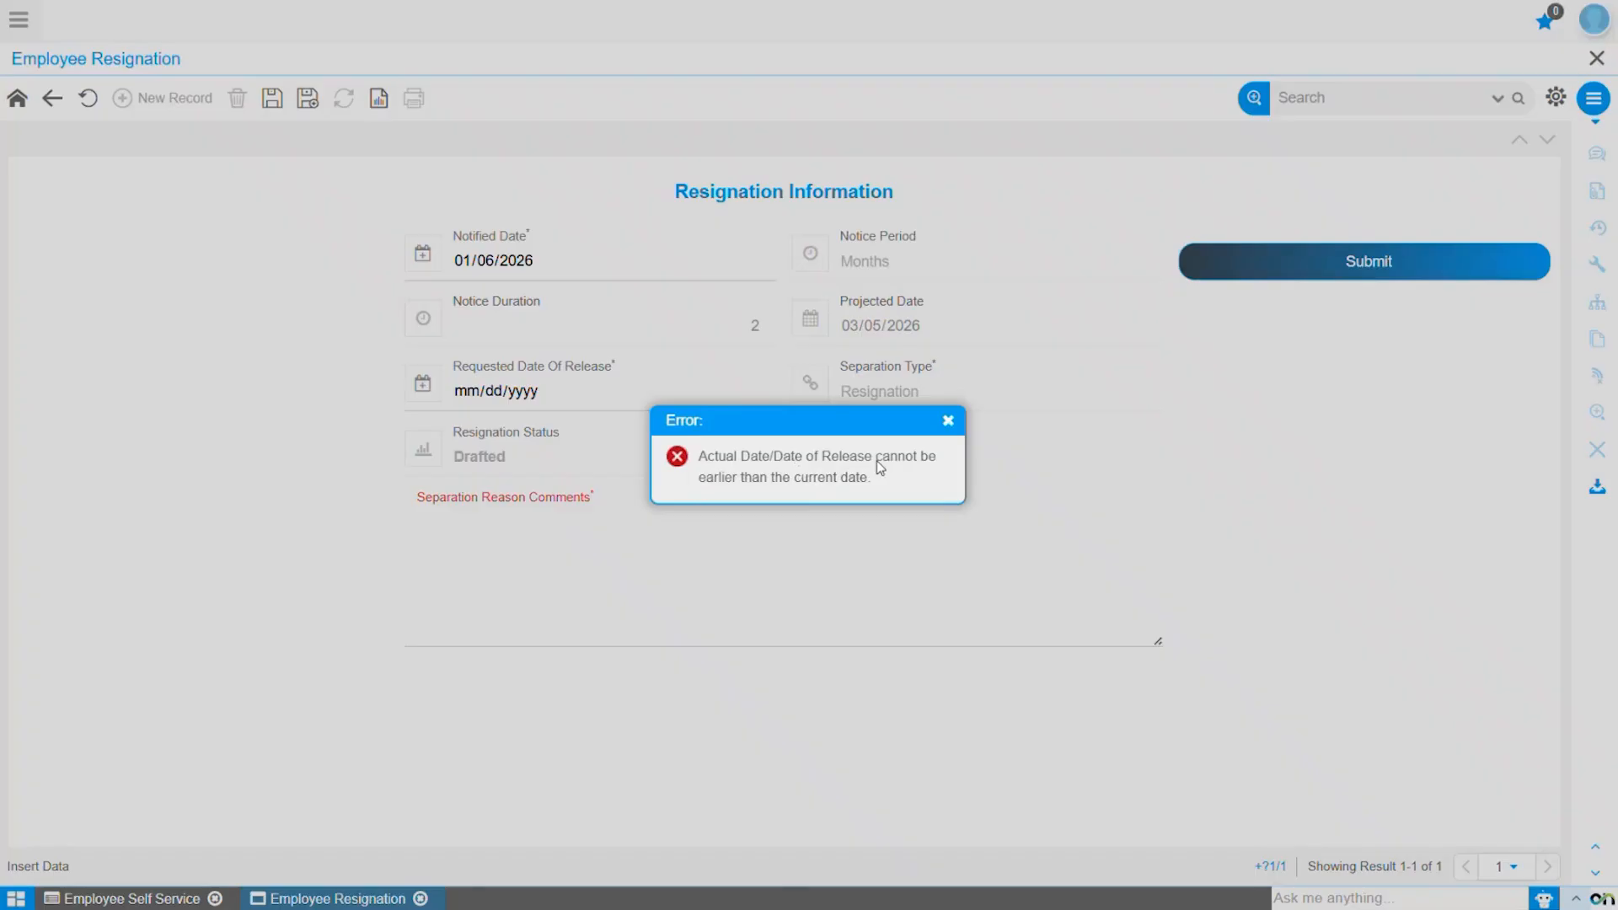
click(947, 424)
Set the requested date of release to 01/30/2026 and enter "Due to new opportunities and career growth" as the separation reason comment.
click(749, 391)
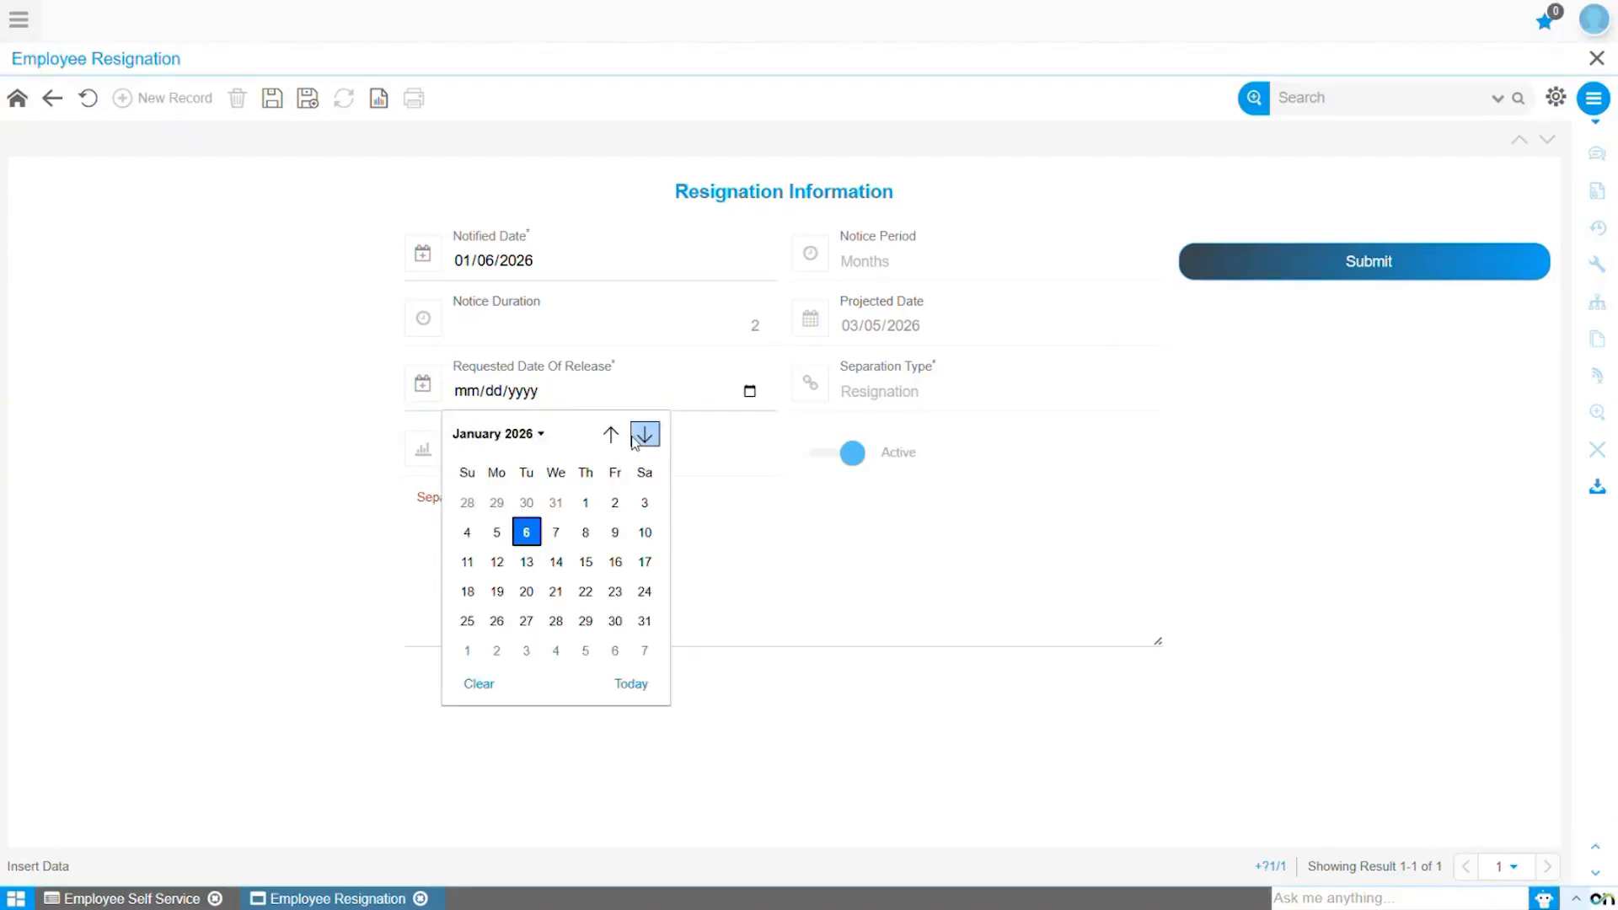
click(614, 621)
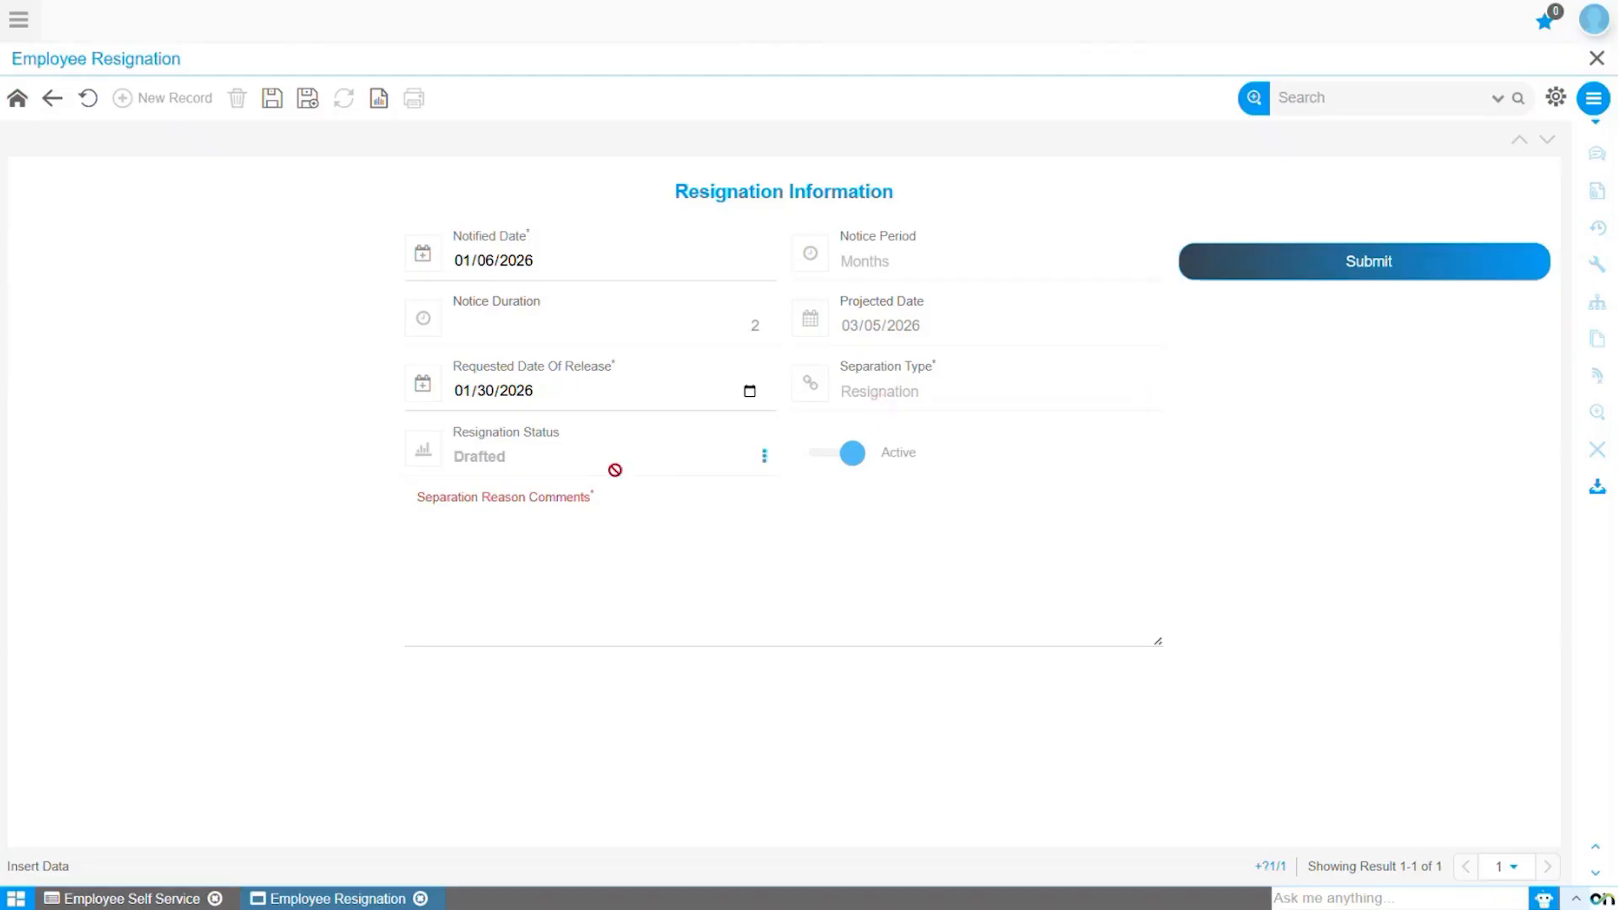
click(610, 521)
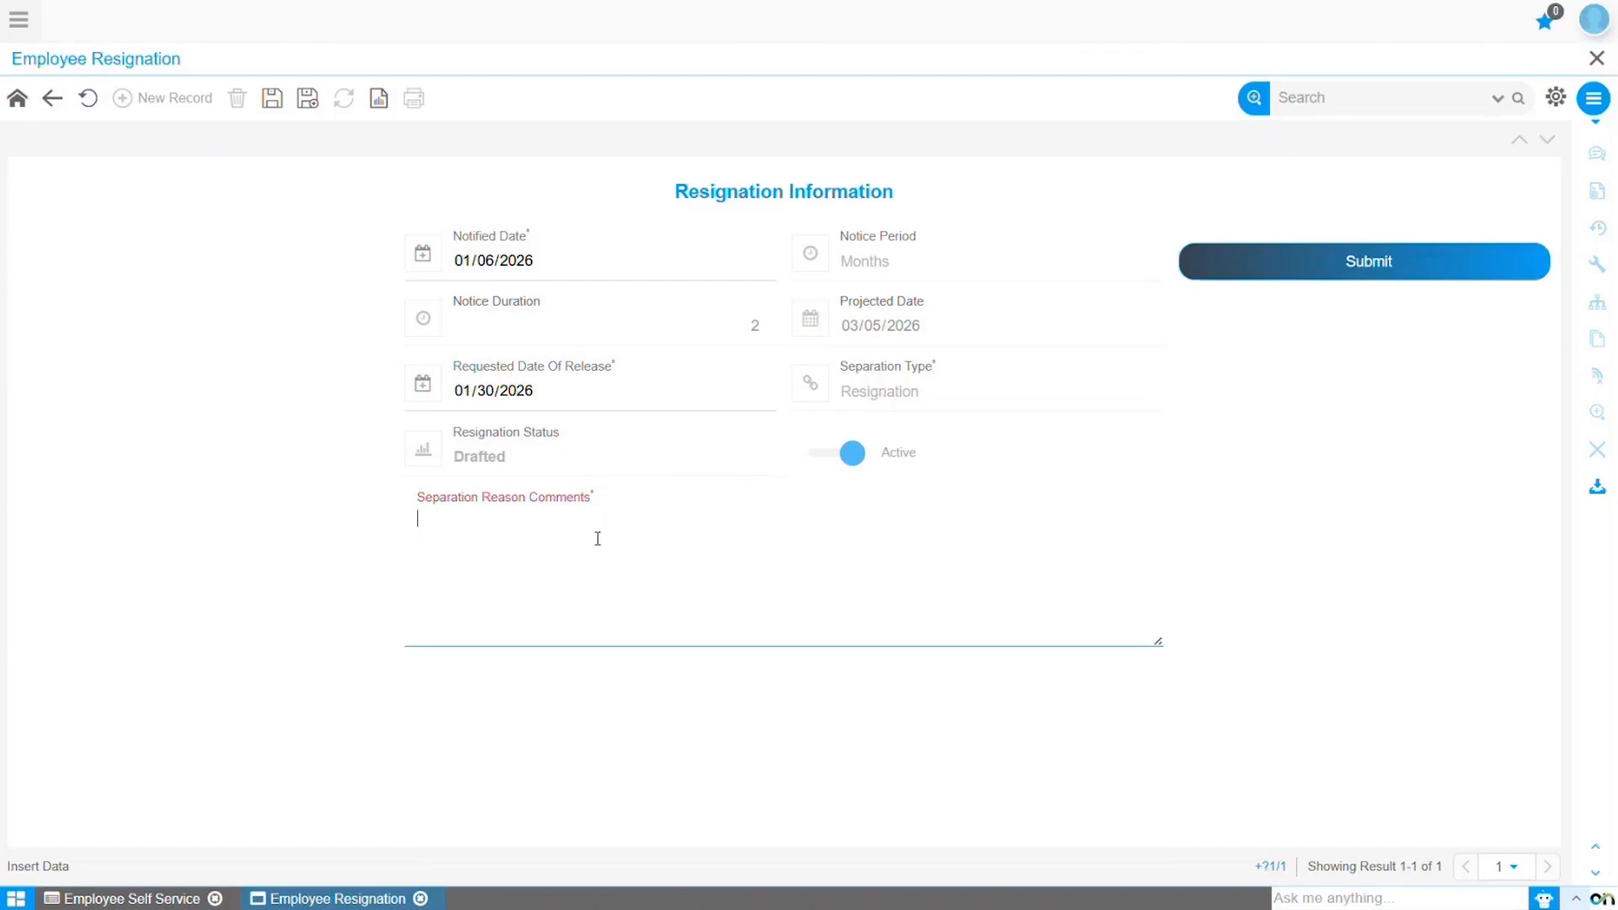
text(Due to new opportunities and career growth)
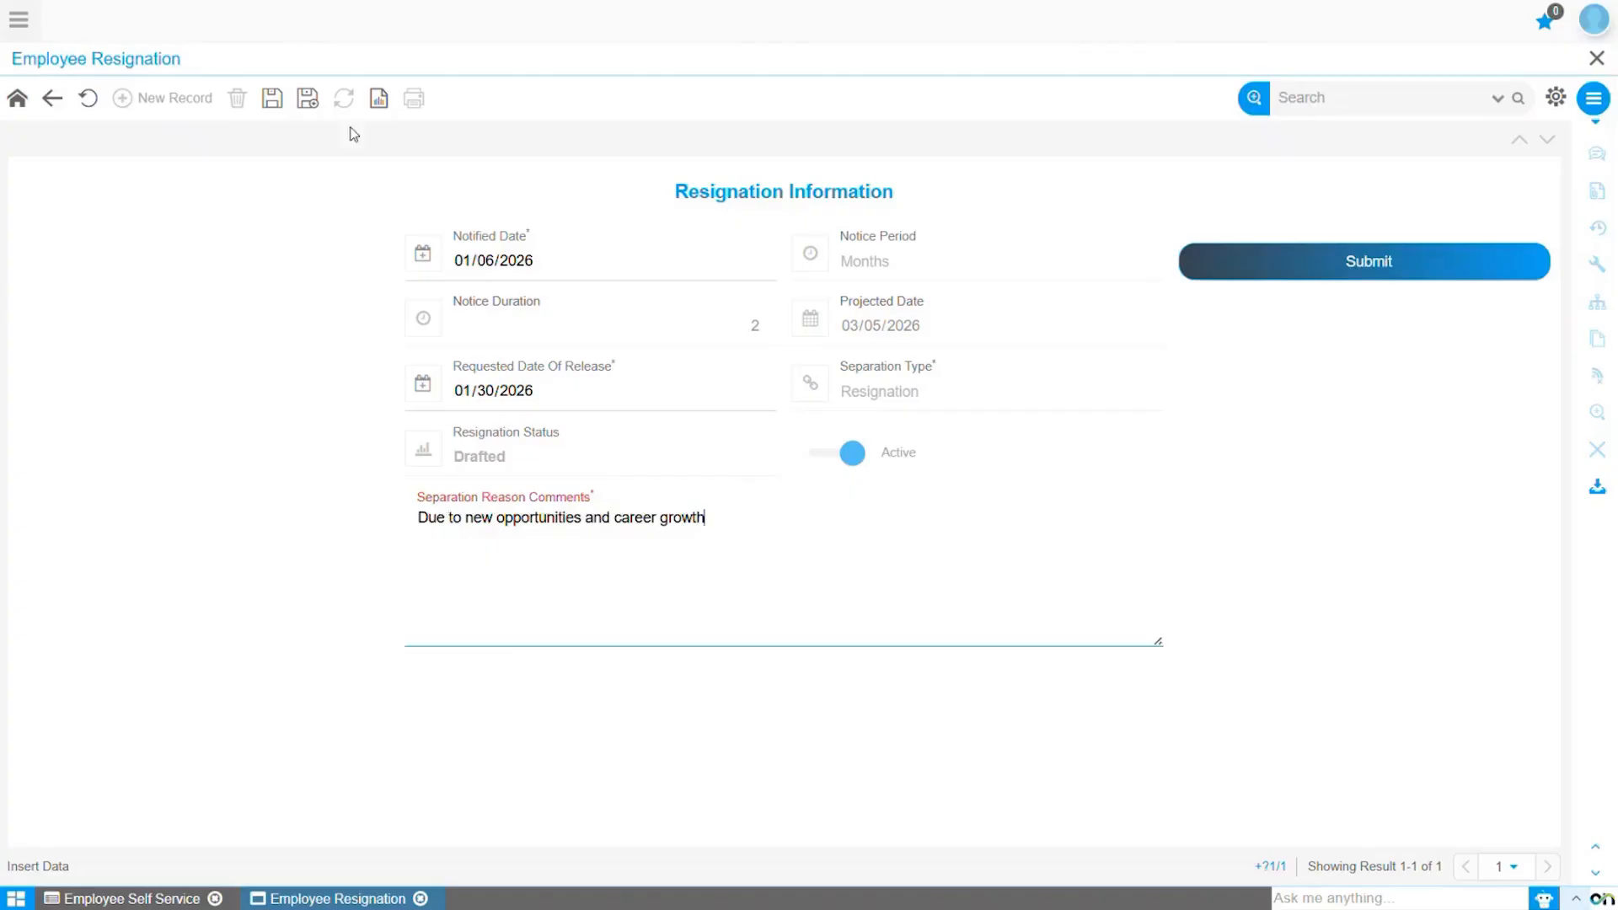
Save the resignation record and submit it for approval.
click(275, 101)
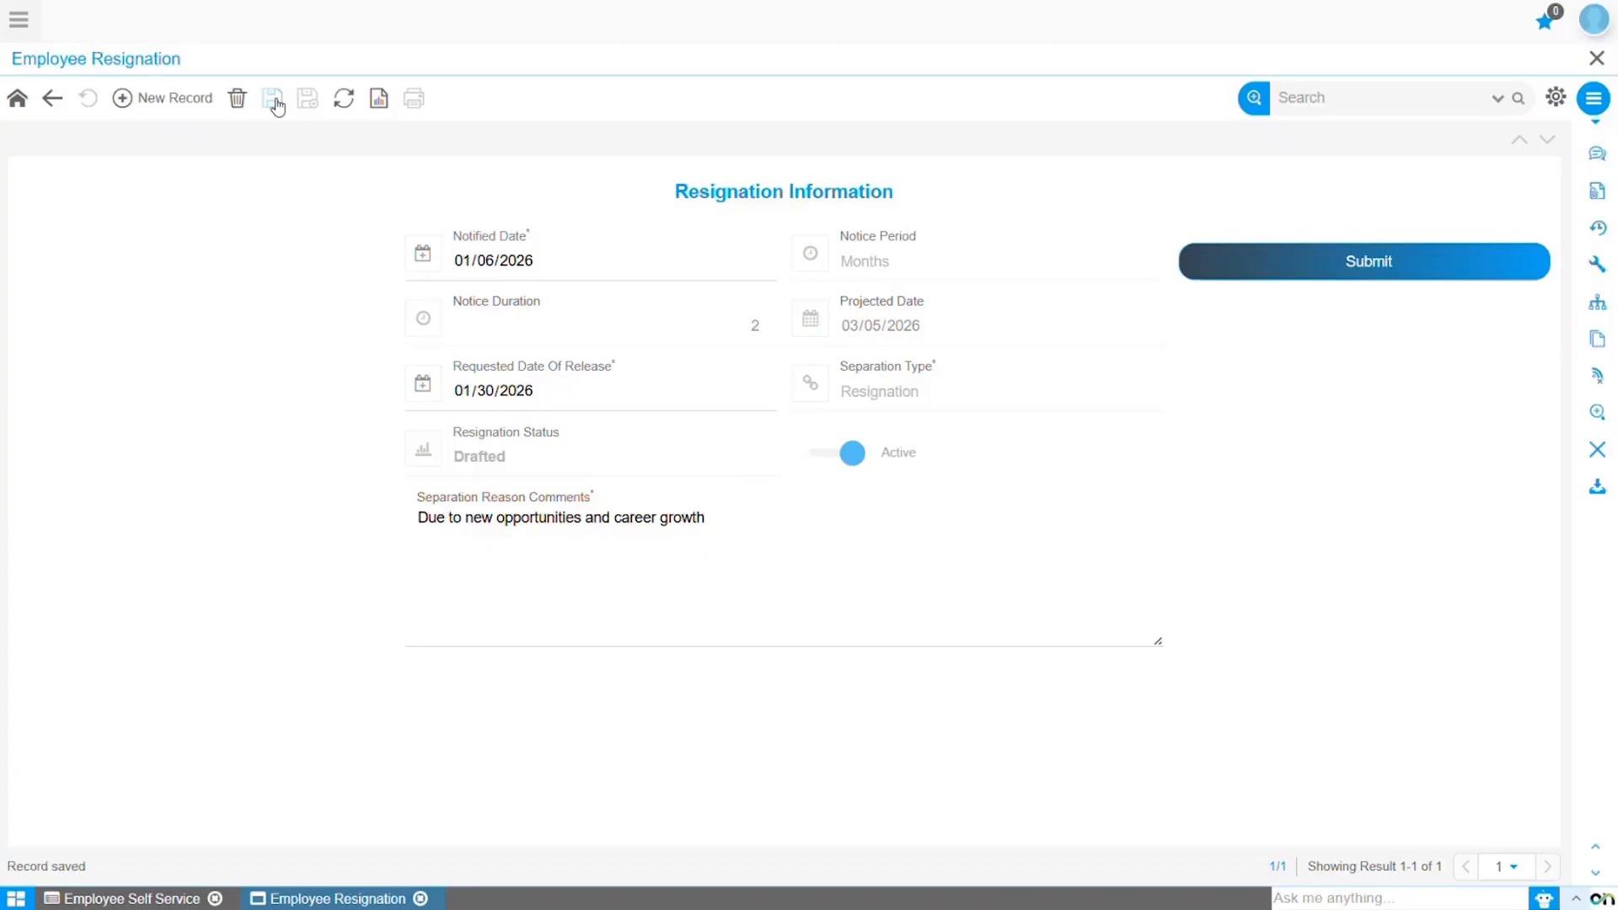
click(1317, 270)
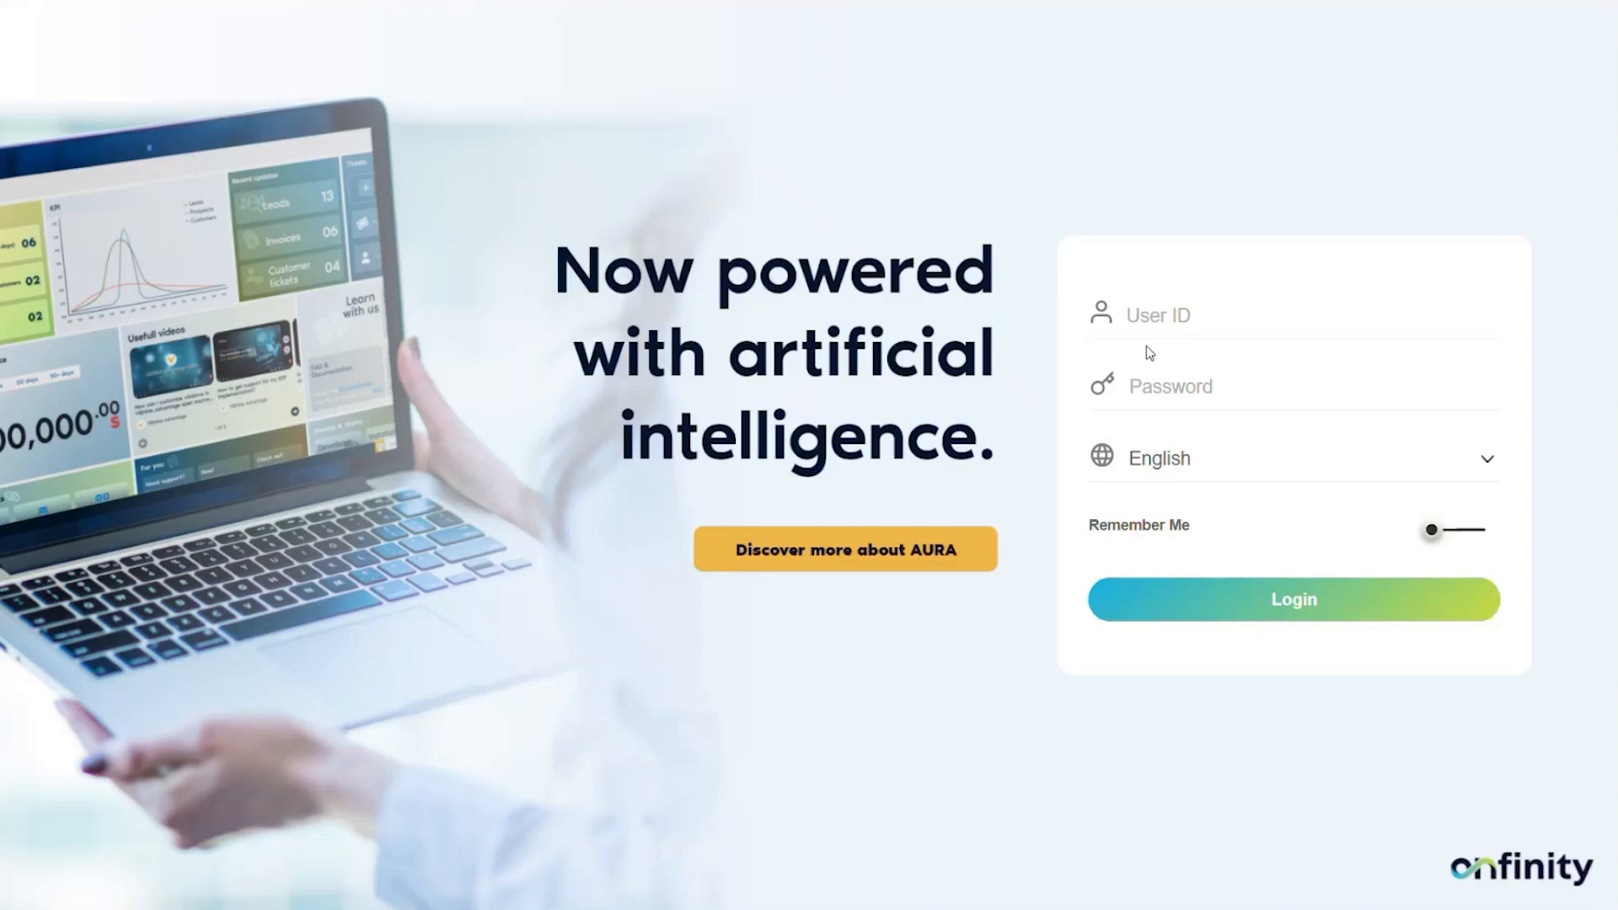
Log in with the user ID SonicAdmin and the account password.
click(1159, 317)
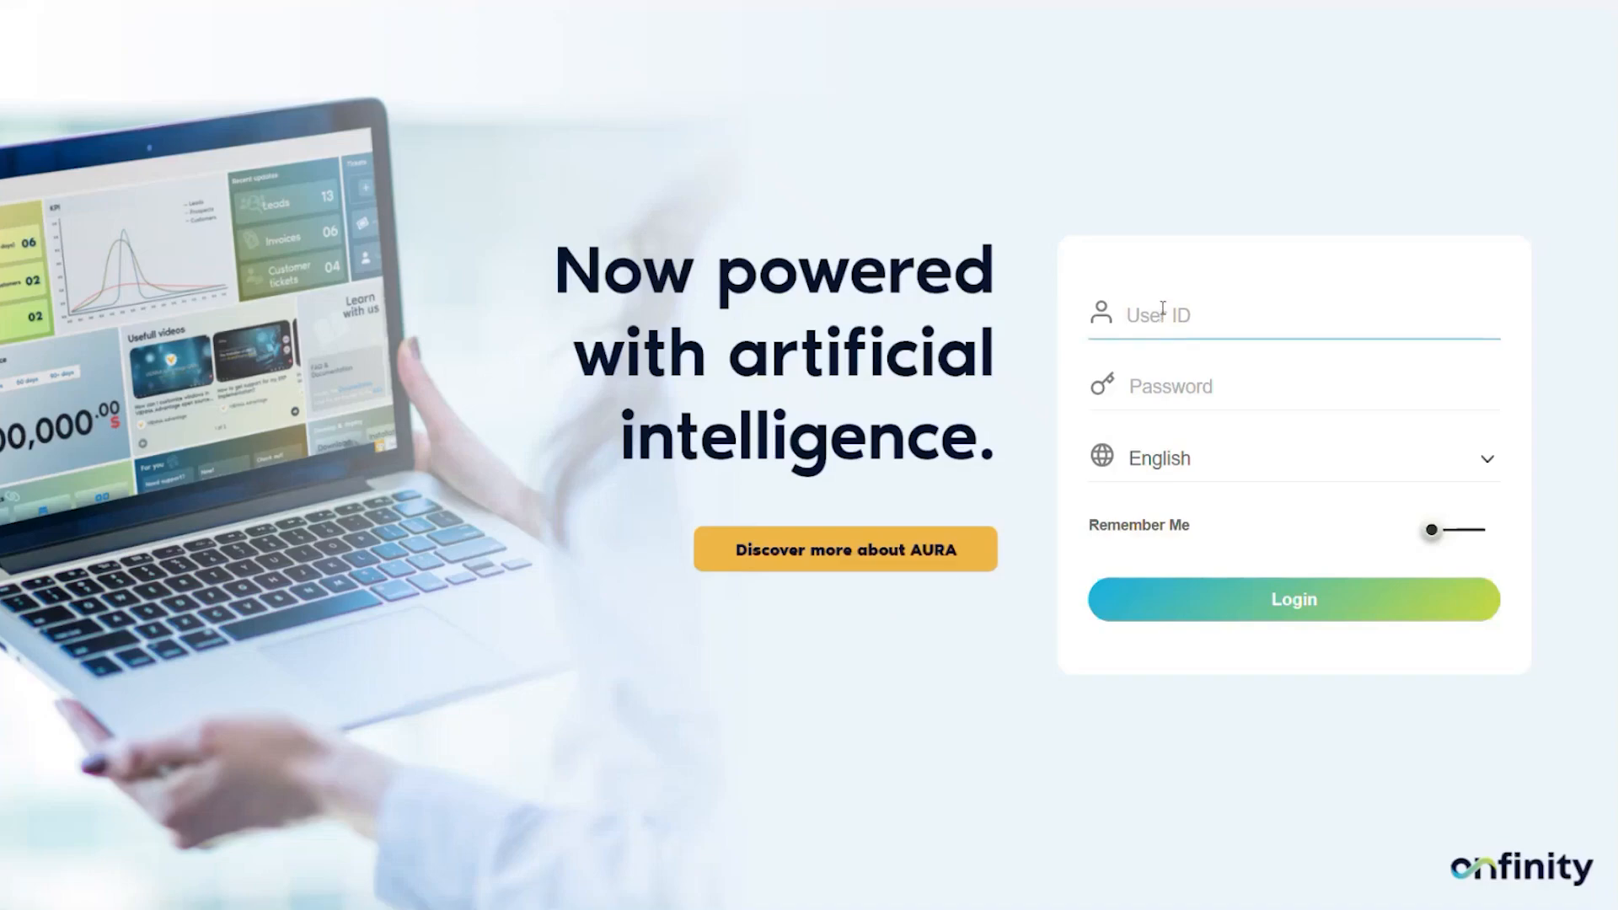
text(SonicAdmin)
click(1216, 389)
text(•••••••••••)
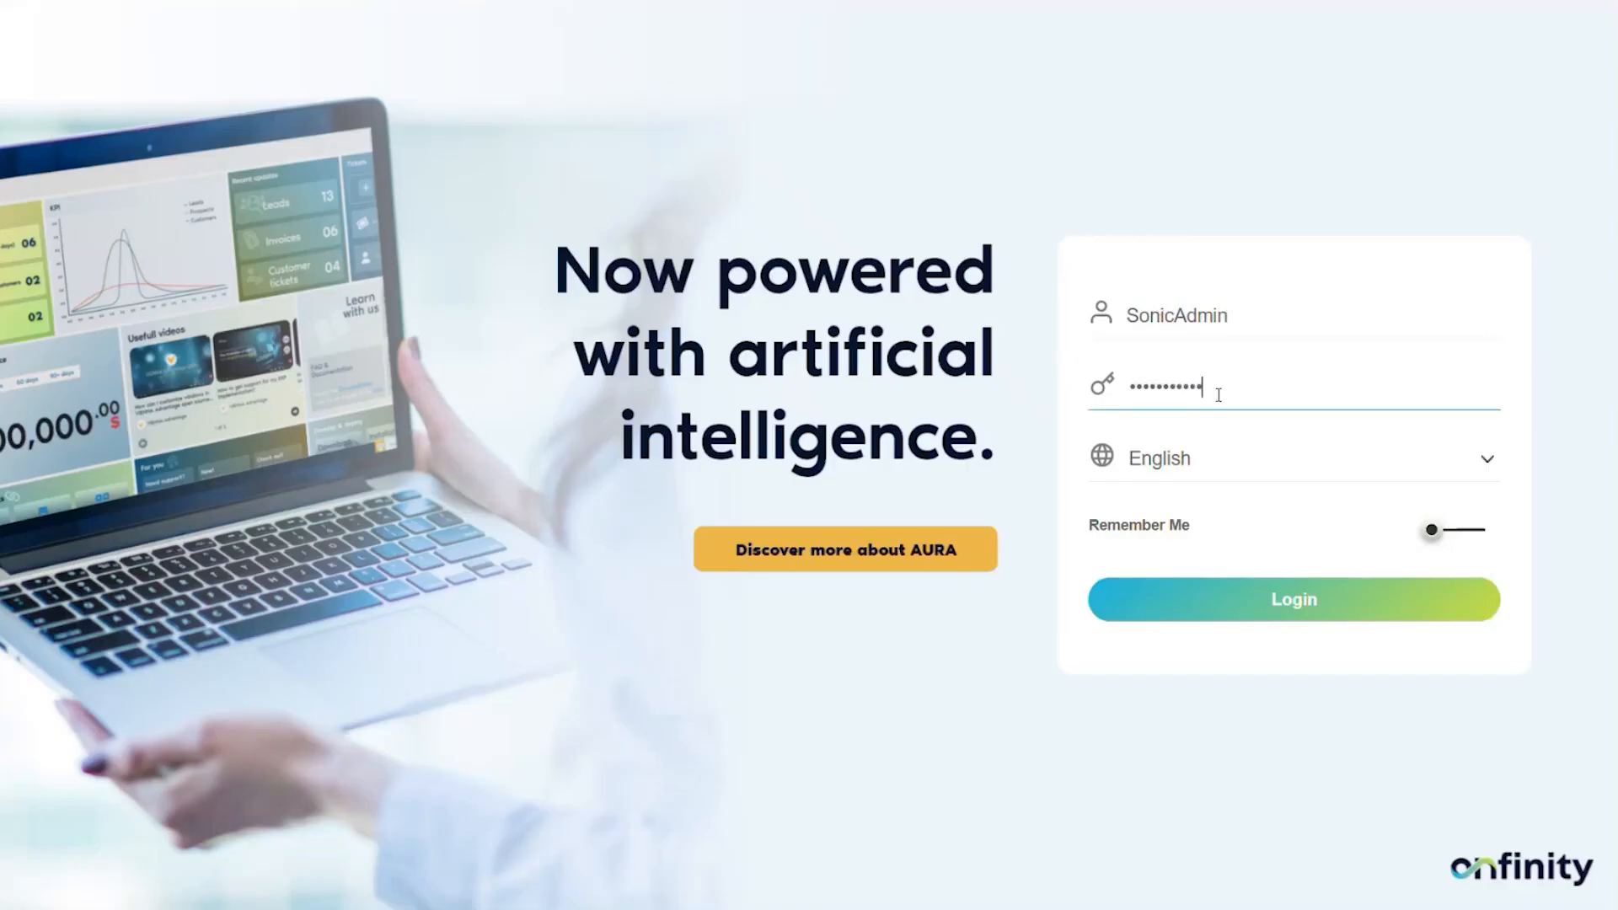
click(1299, 610)
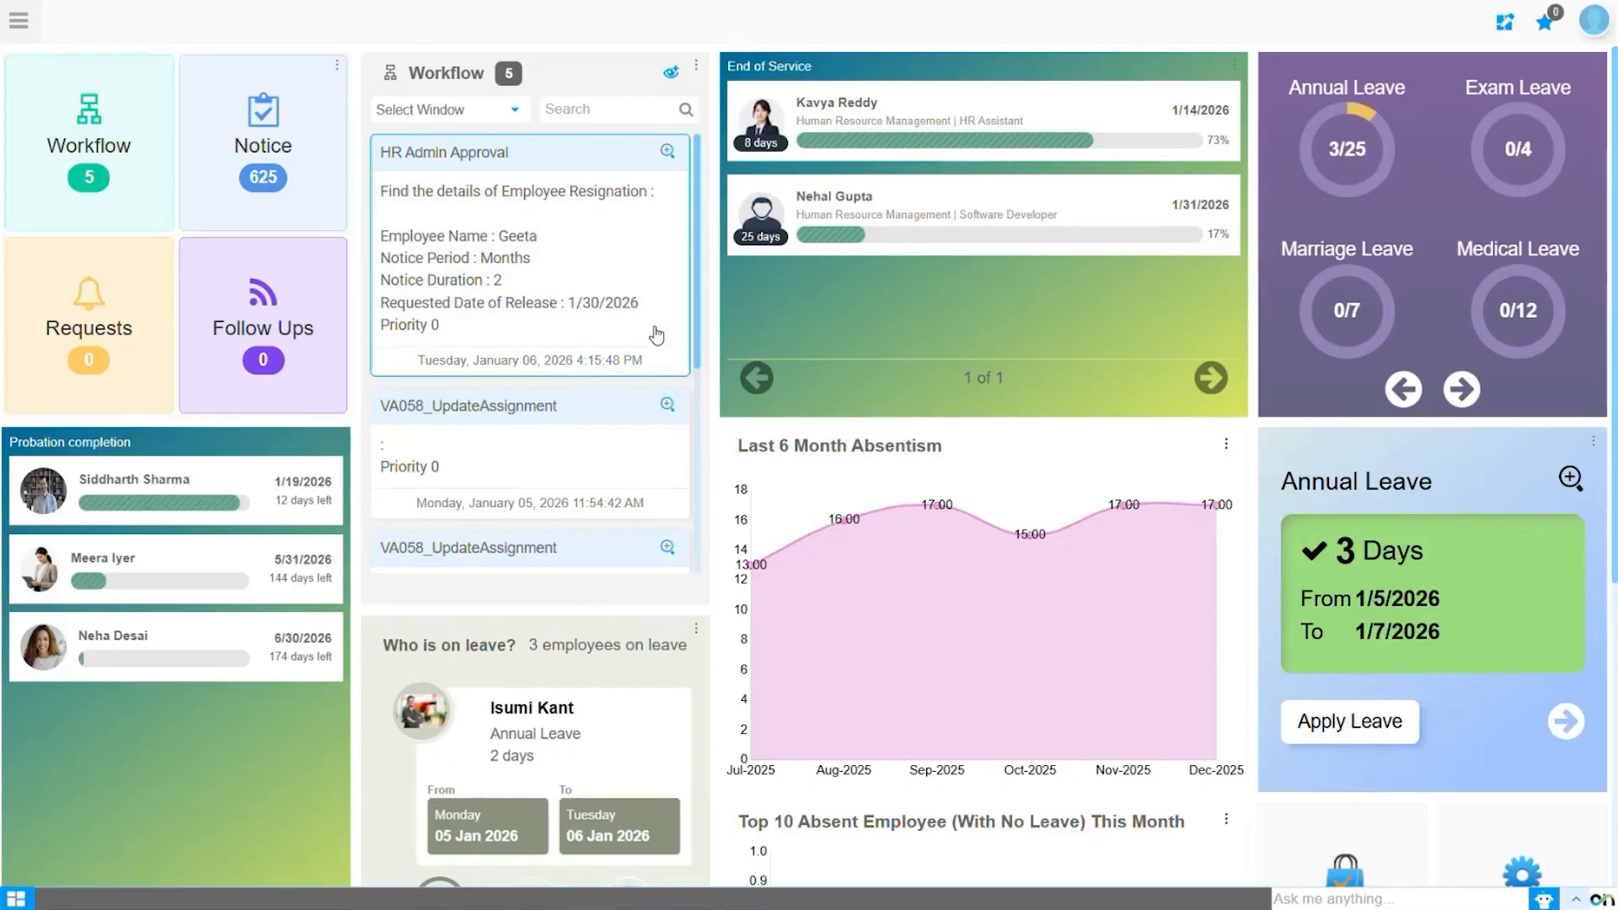
Open the resignation record from the HR Admin Approval workflow item, set its Actual Date to 02/27/2026 and save it.
click(666, 152)
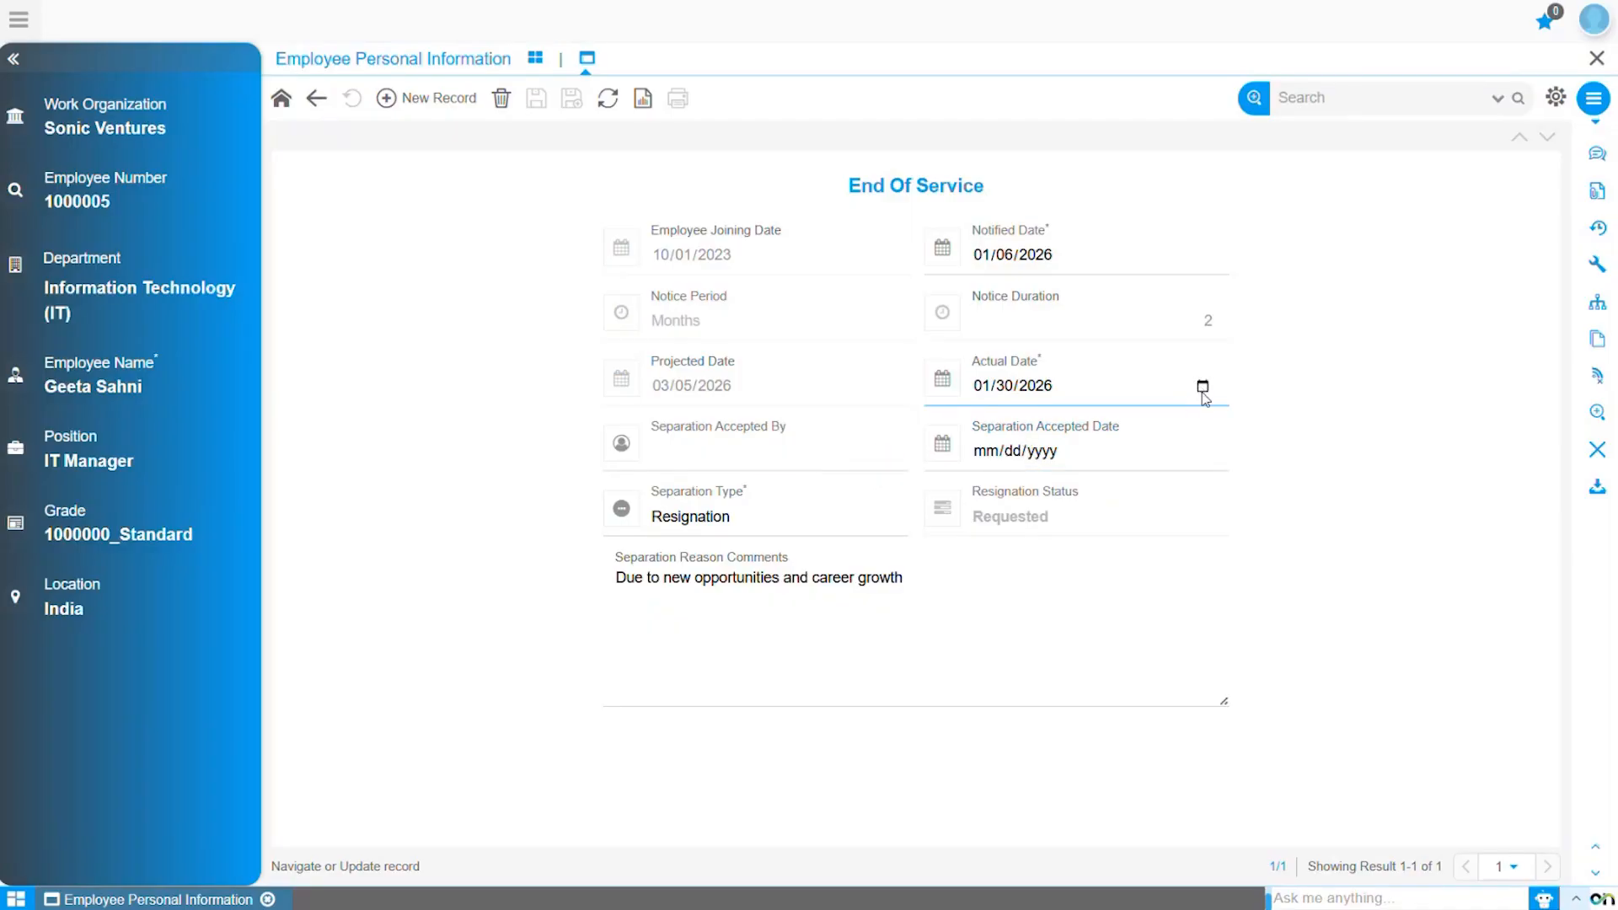
click(1202, 385)
click(1162, 430)
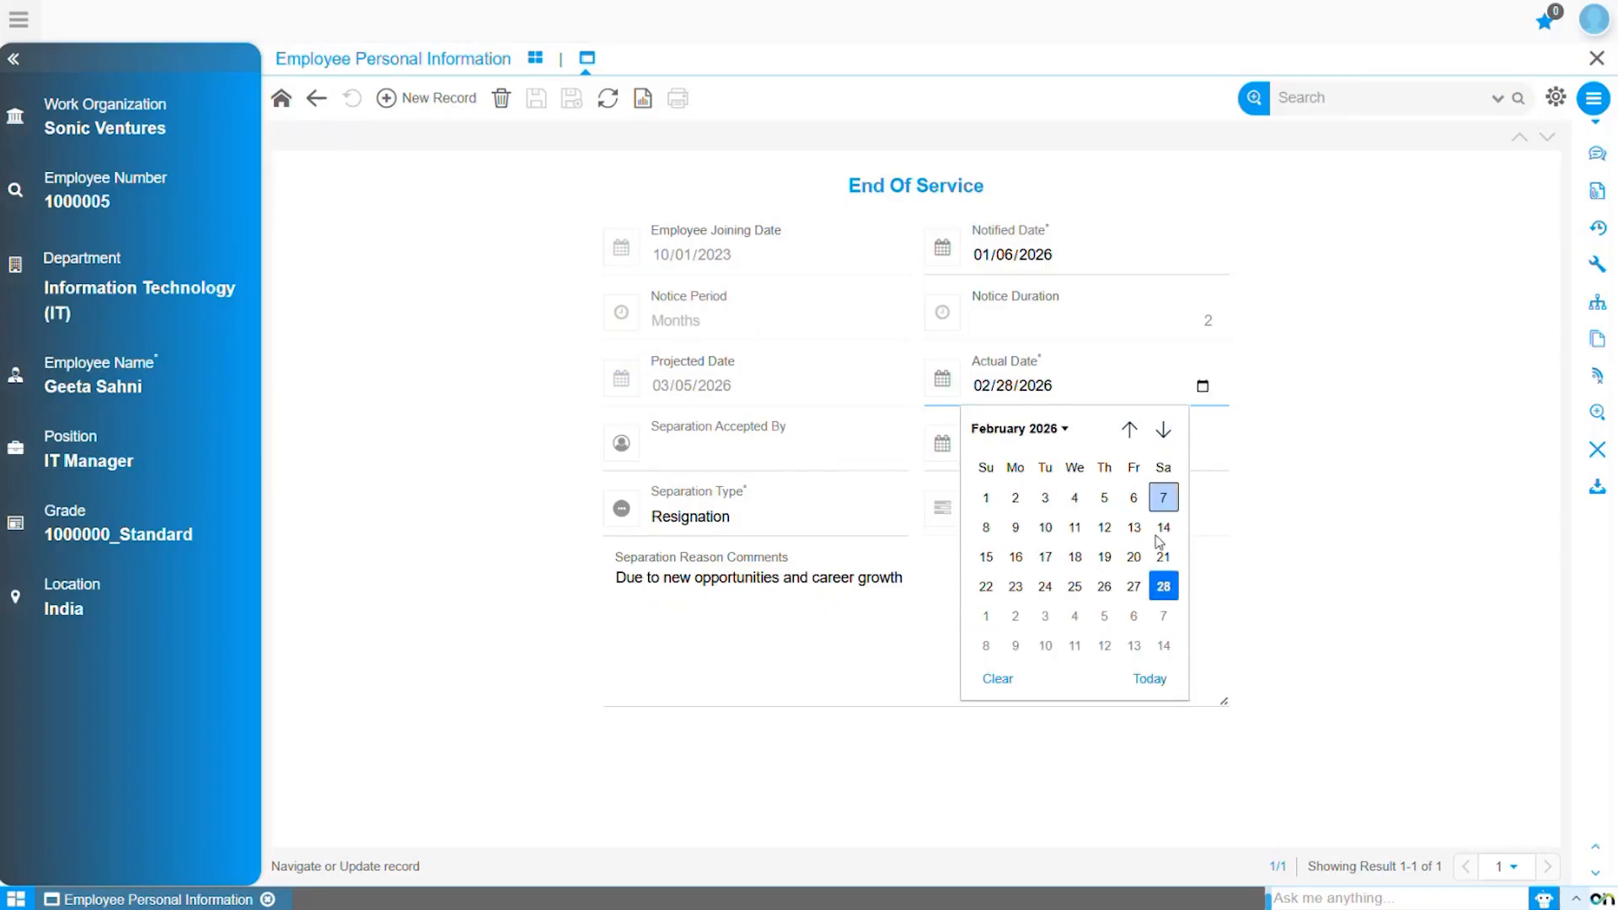
click(1133, 585)
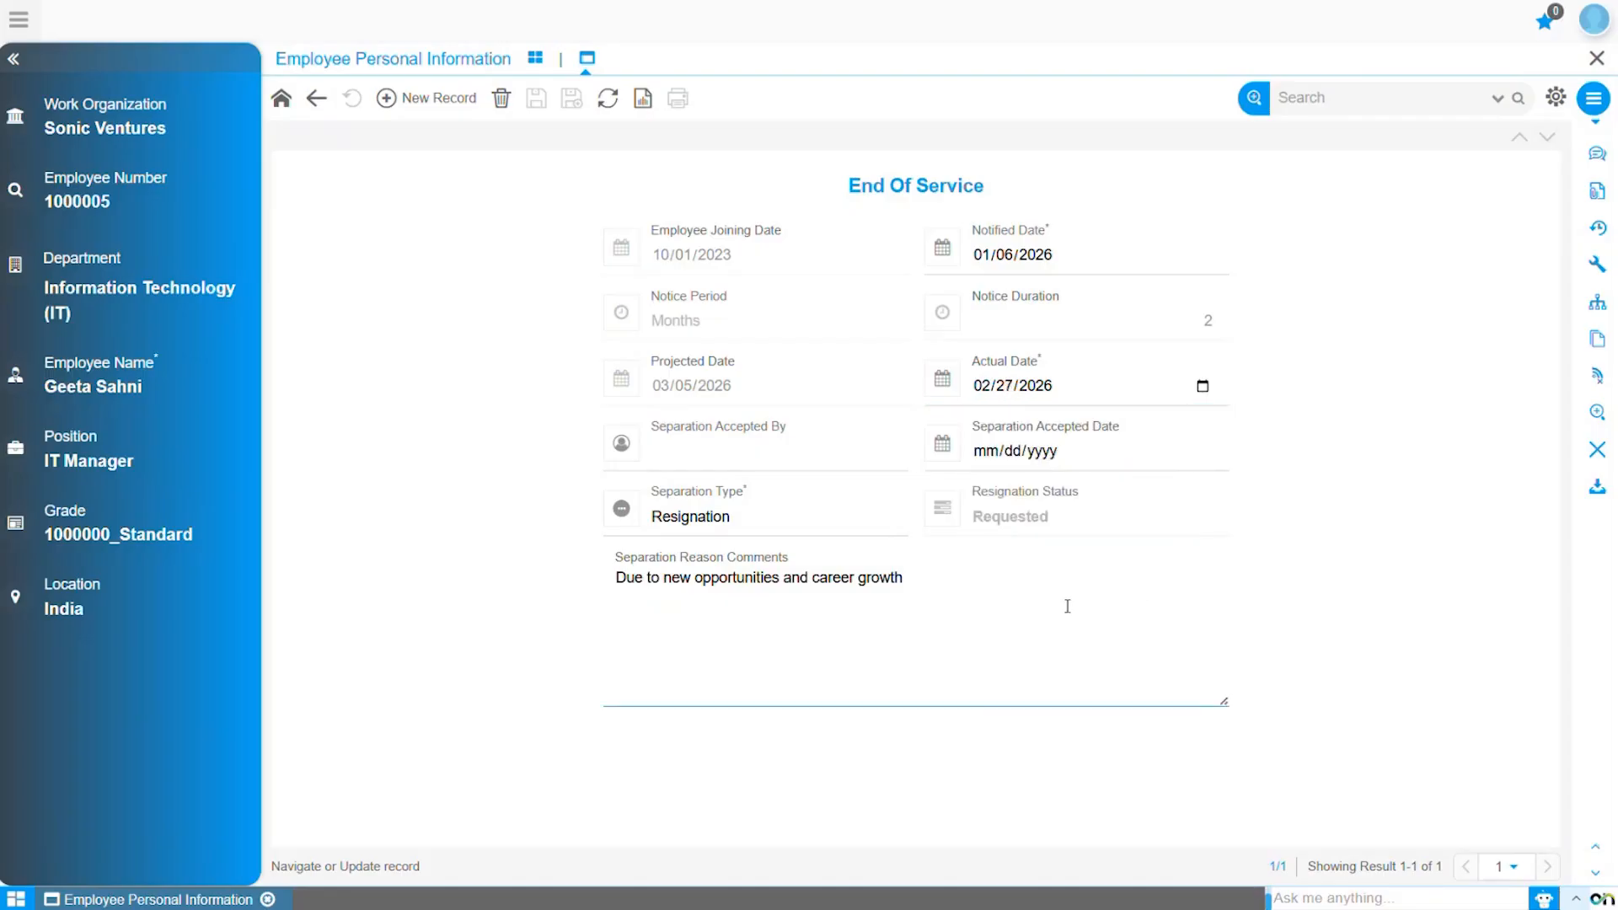
click(537, 103)
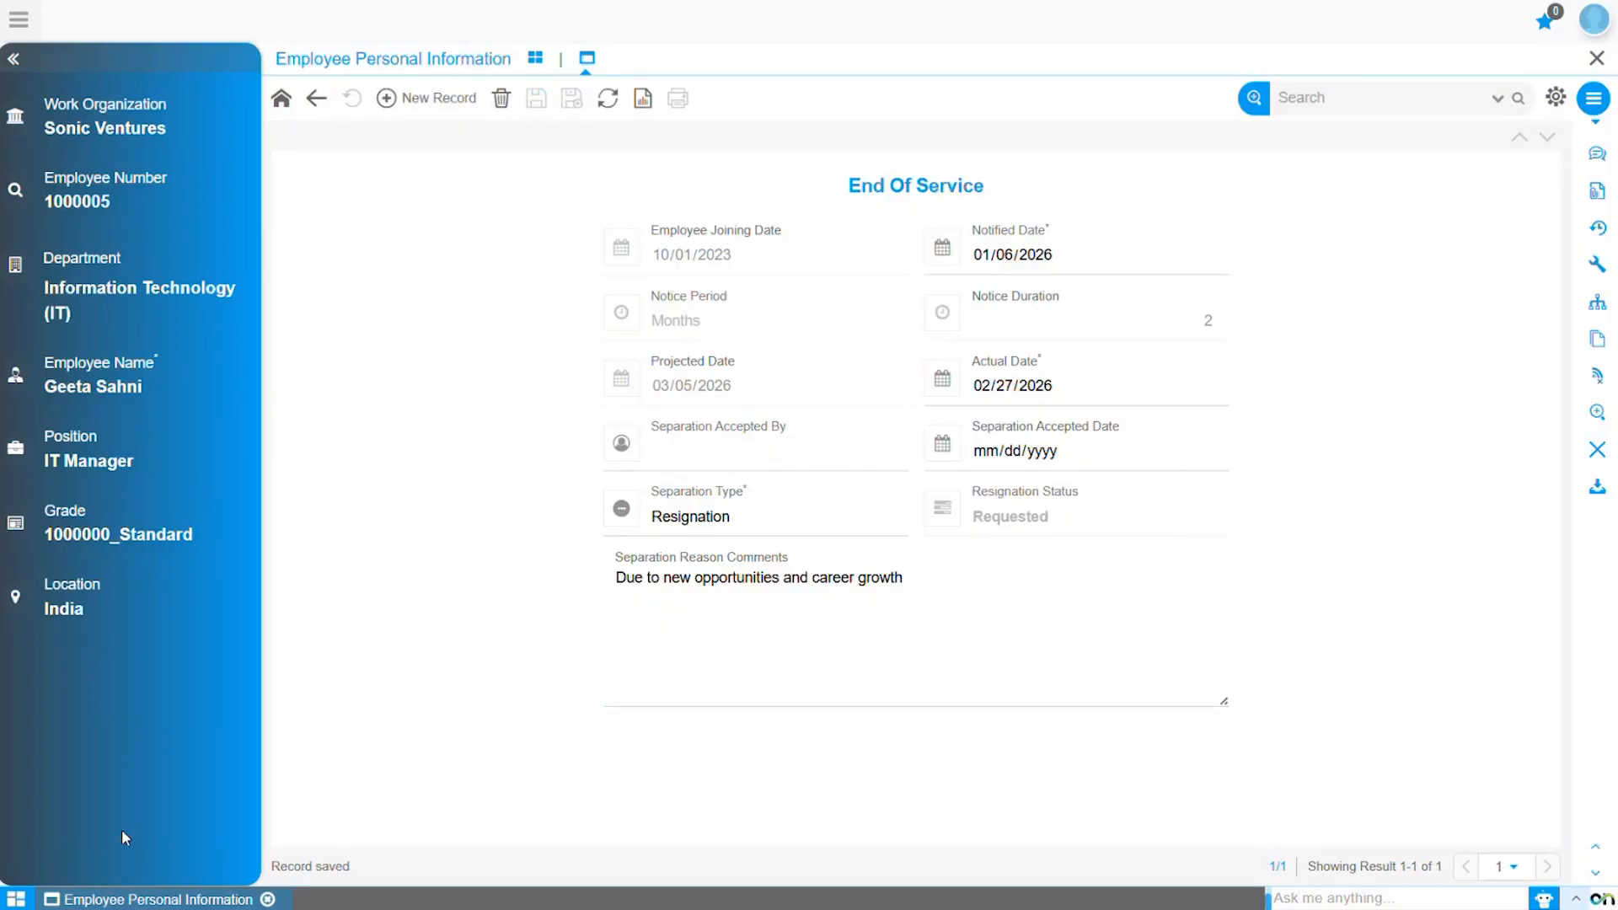
Return to the home dashboard and approve the employee's HR Admin Approval workflow item with the answer Yes.
click(17, 899)
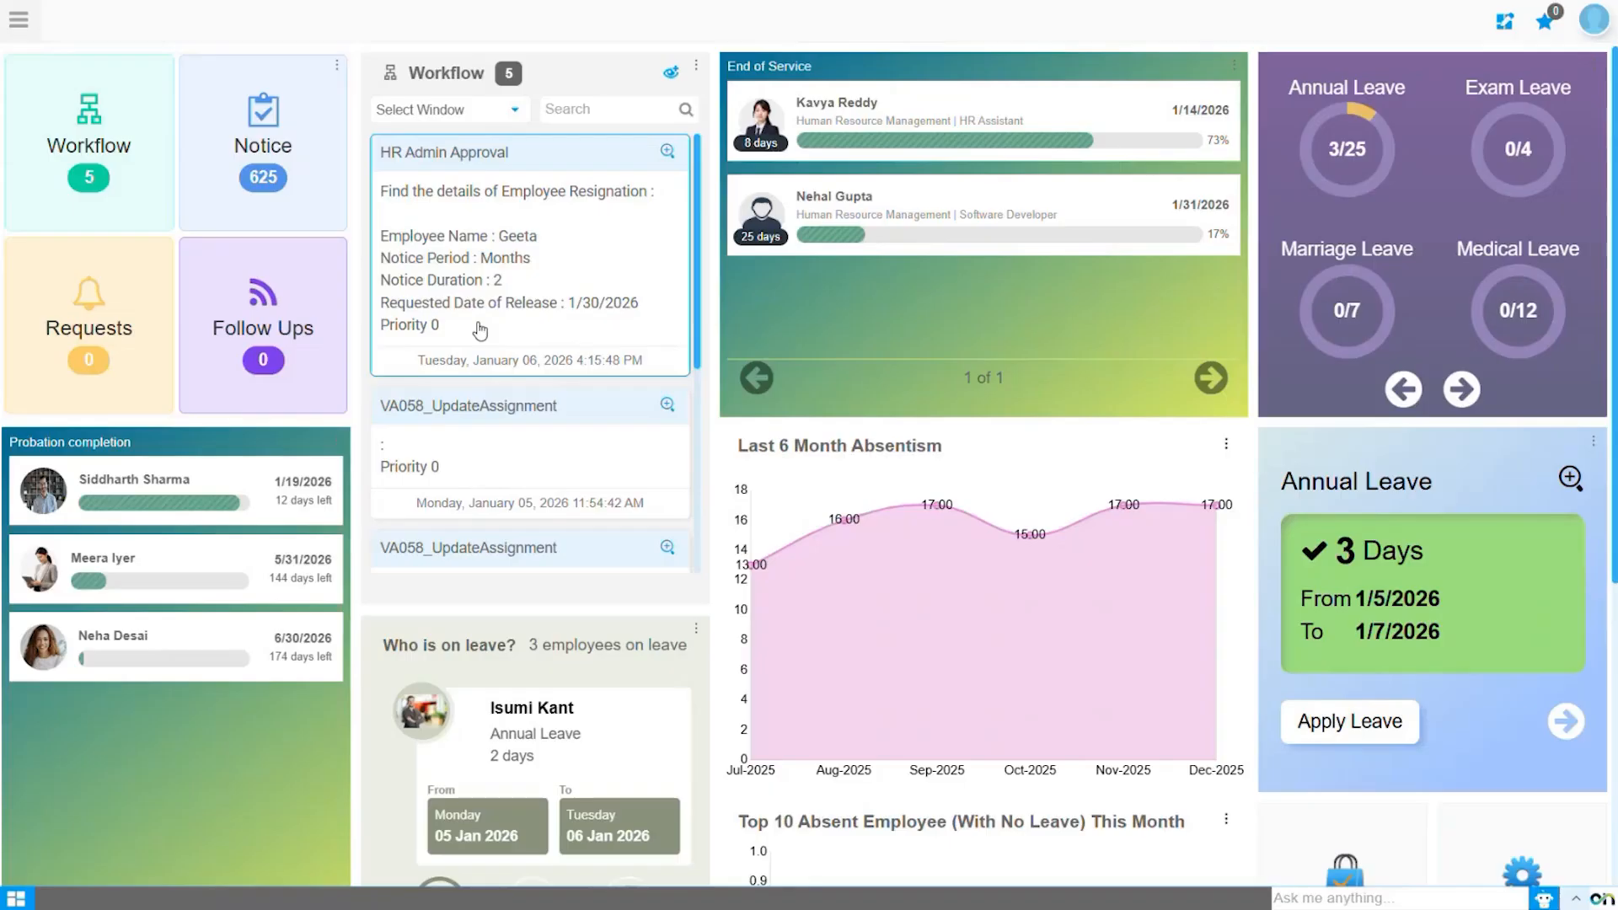
click(480, 331)
click(511, 378)
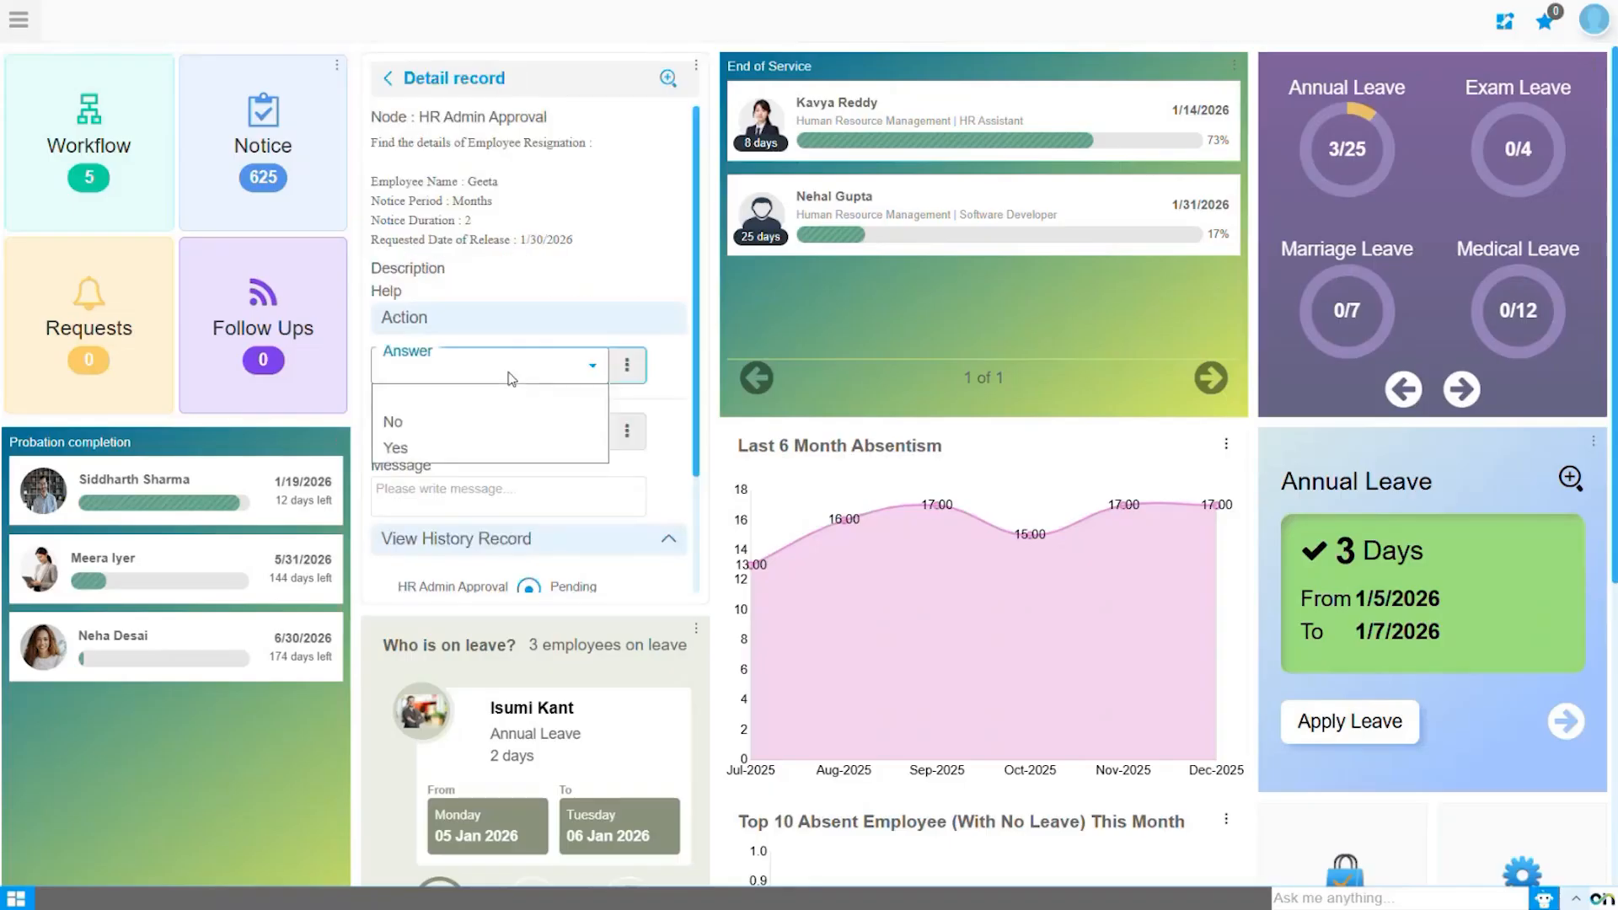
click(505, 440)
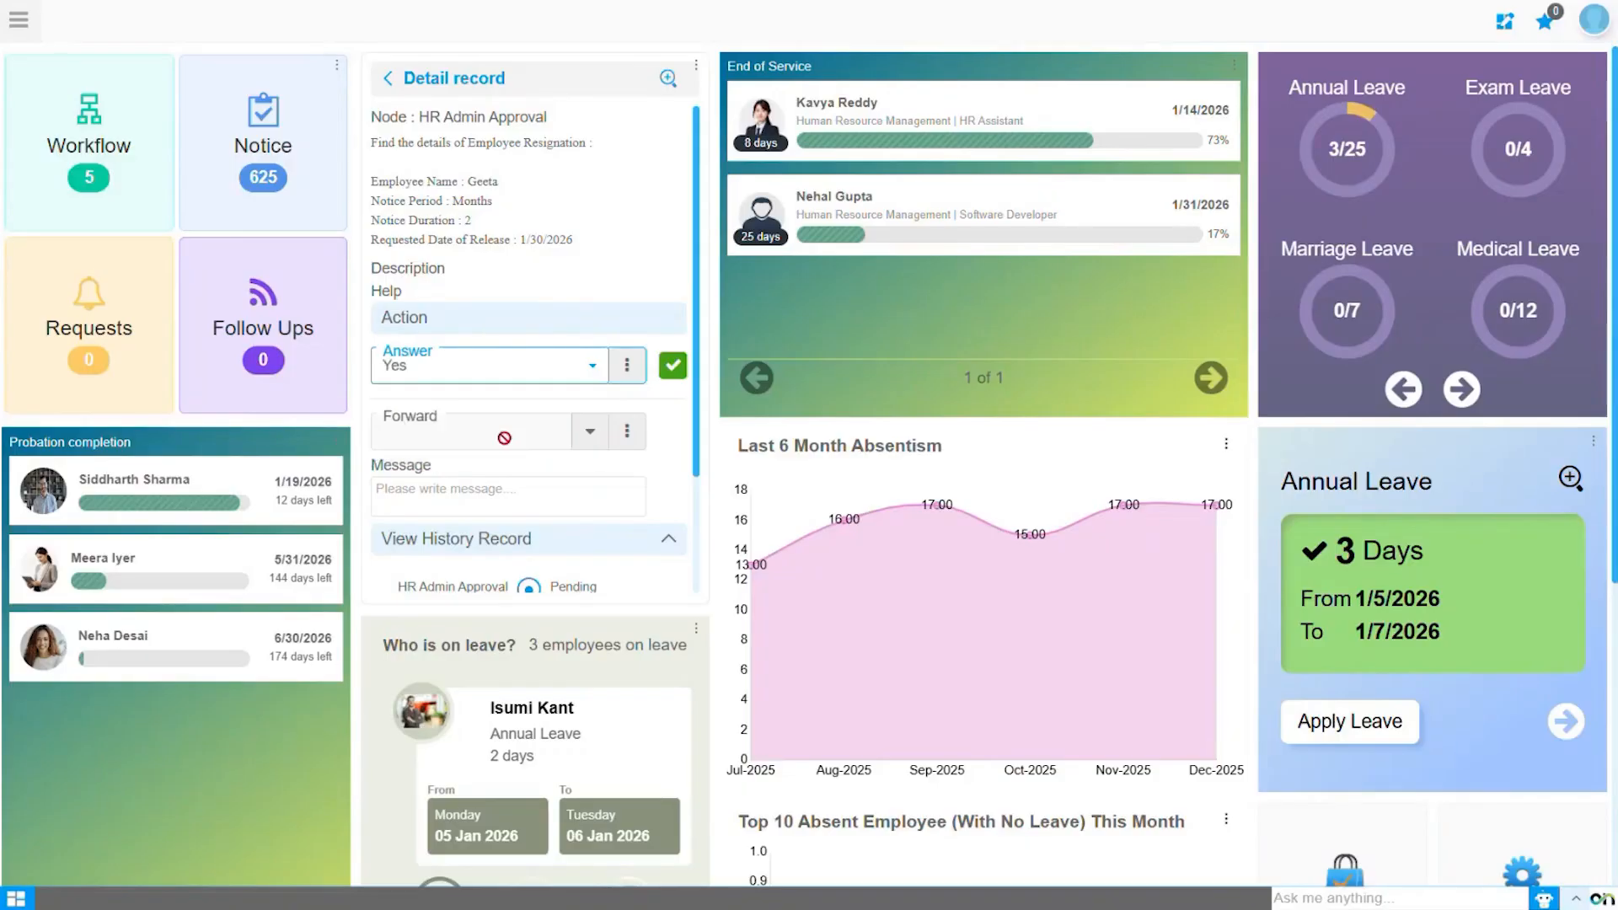
click(671, 371)
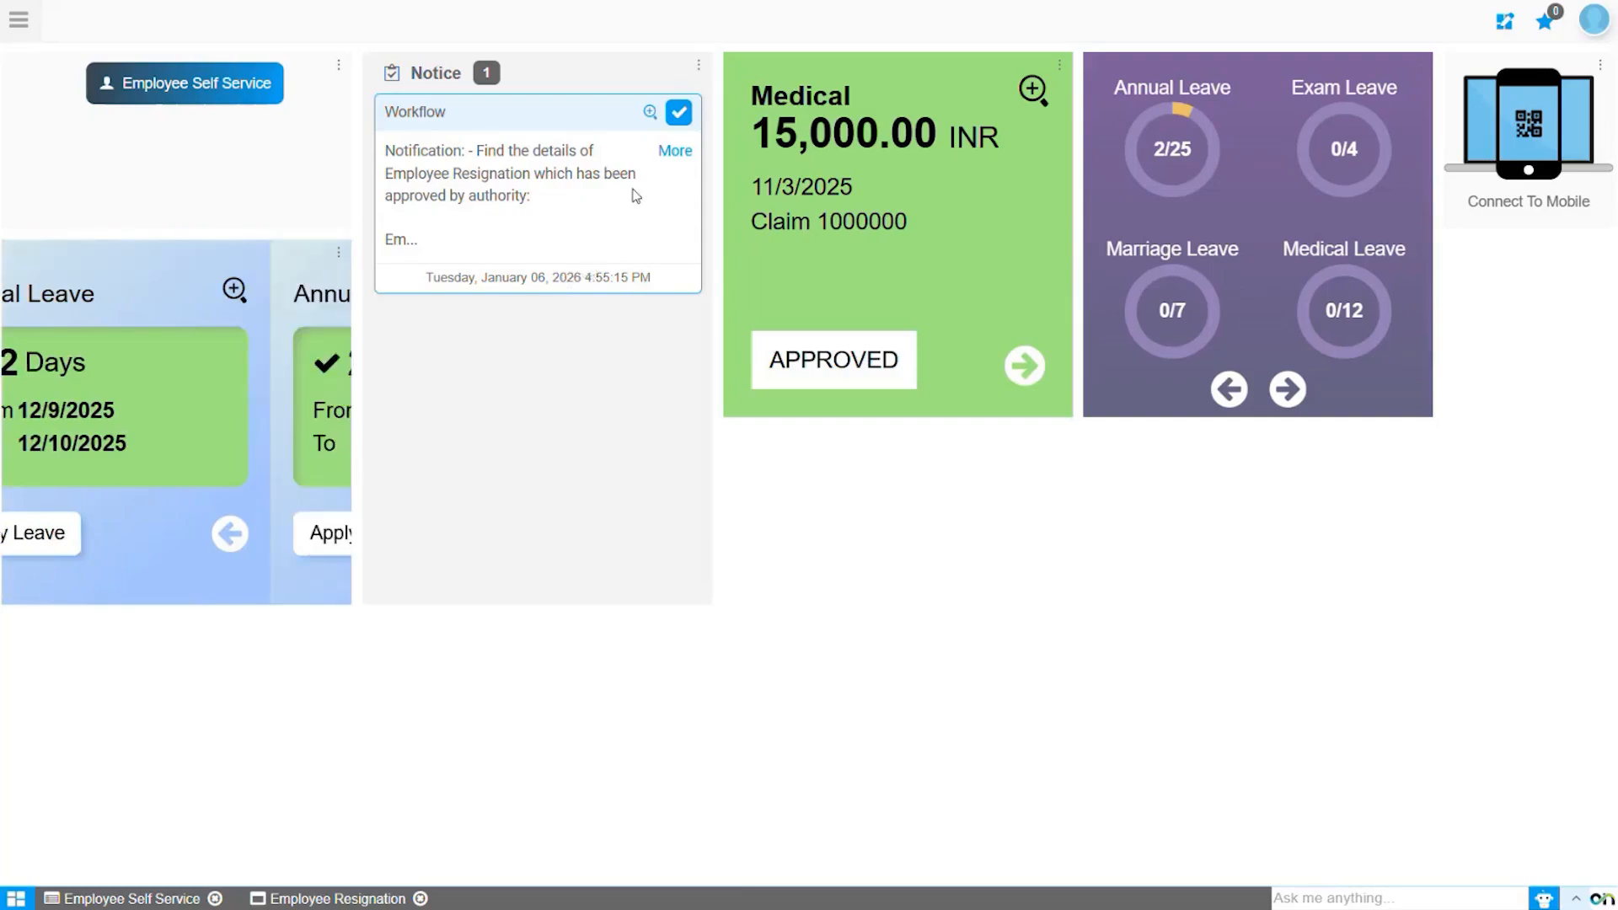
In the employee's session, read the full approval notice and open the Resignation Information of the submitted resignation.
click(668, 153)
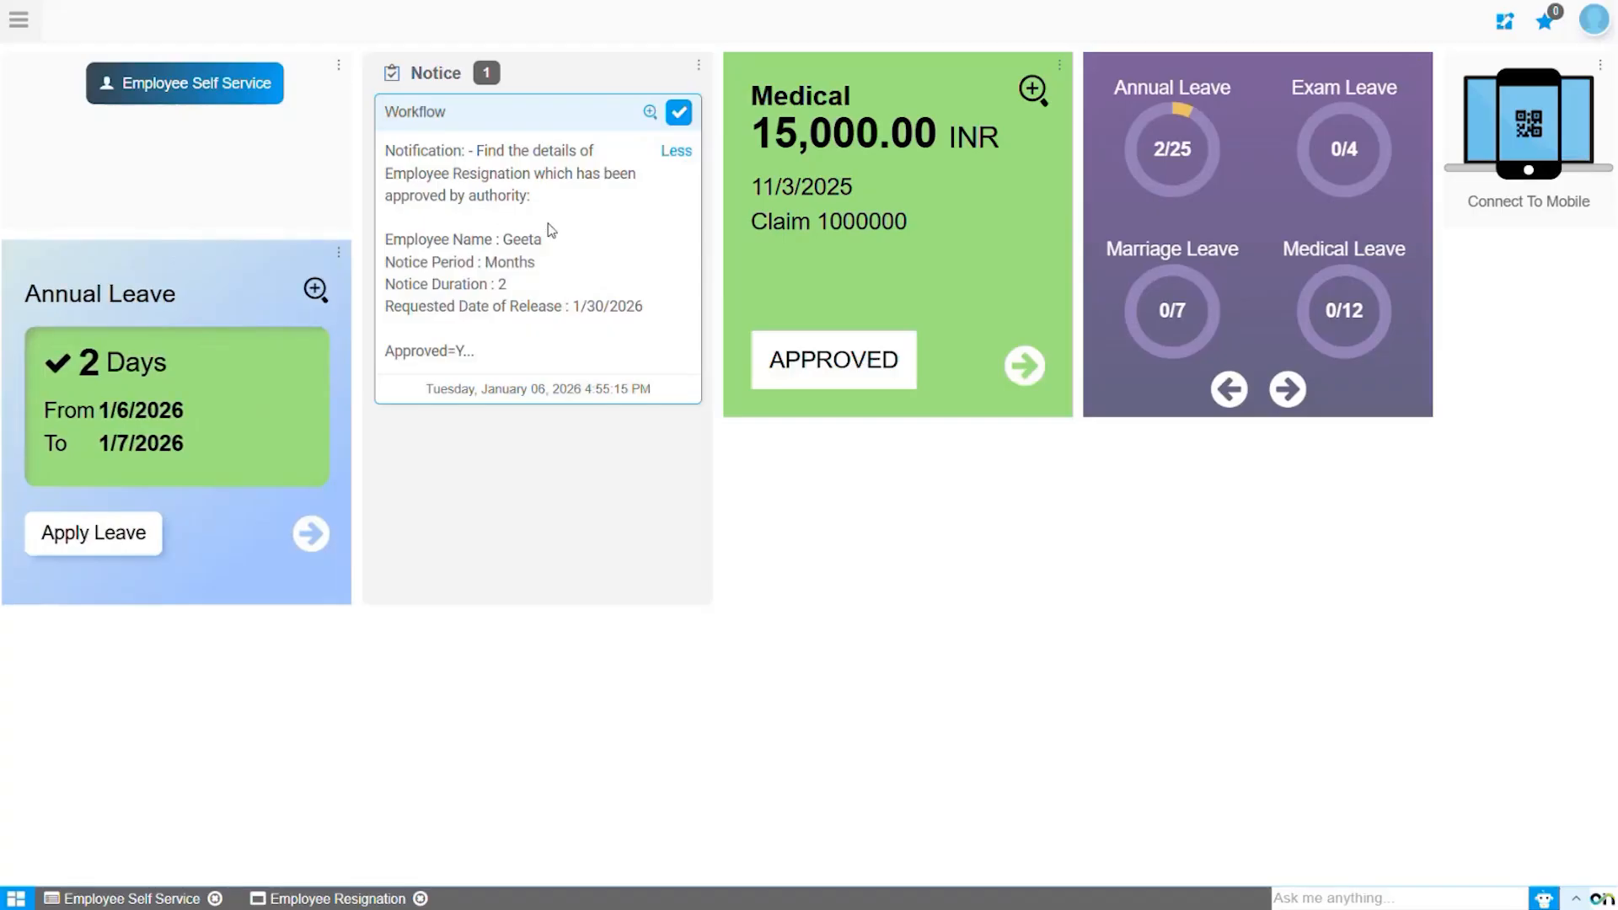
click(297, 898)
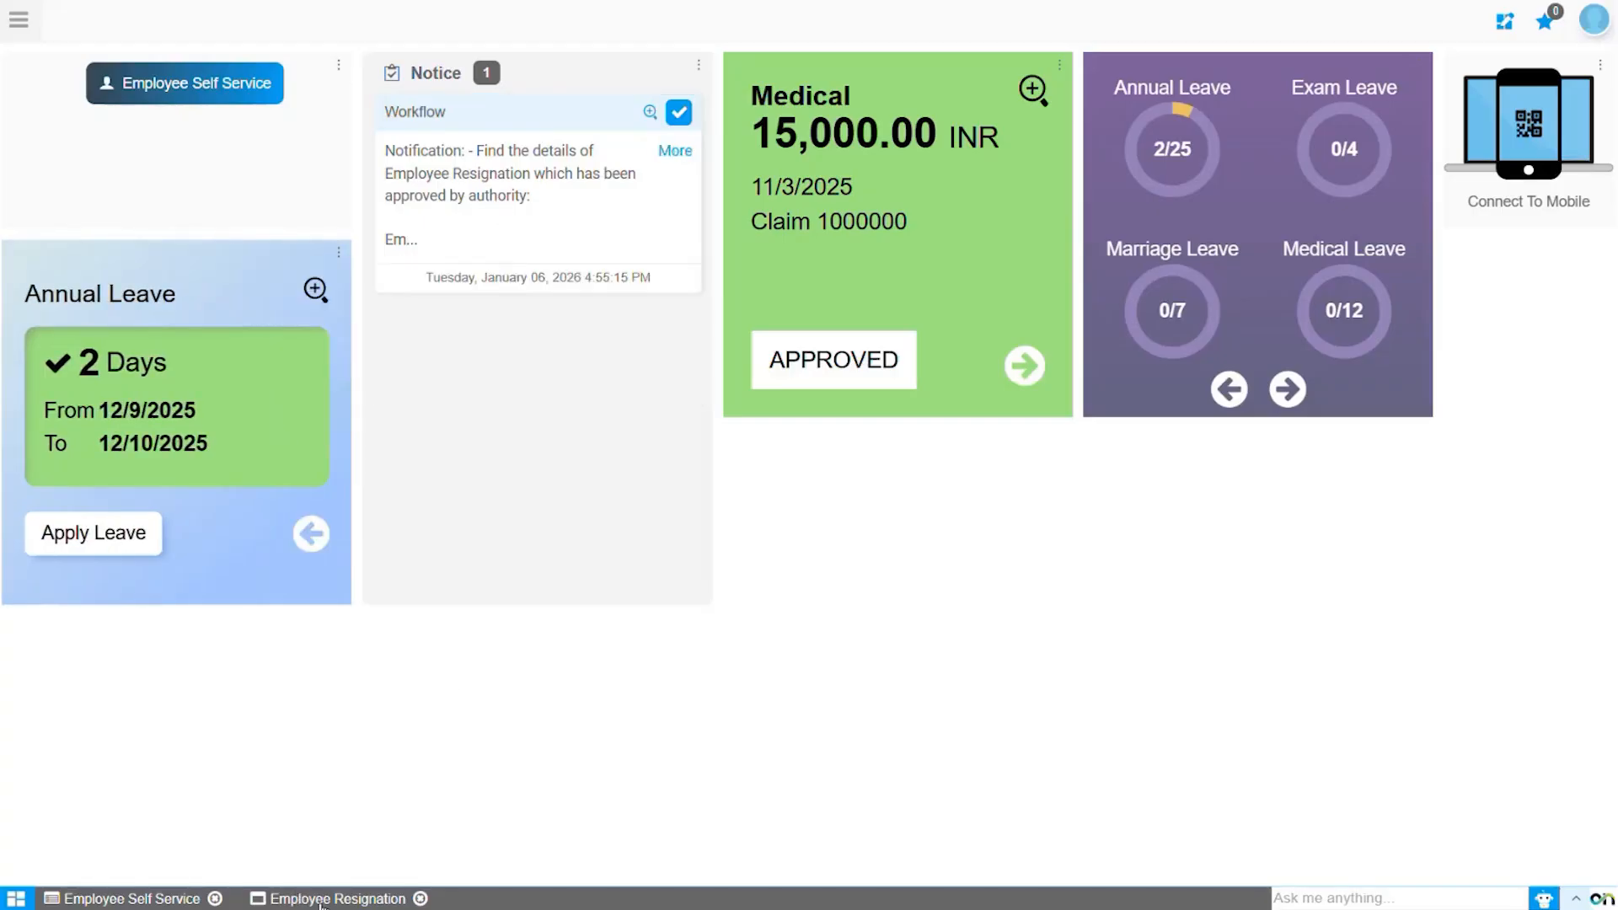
click(1236, 276)
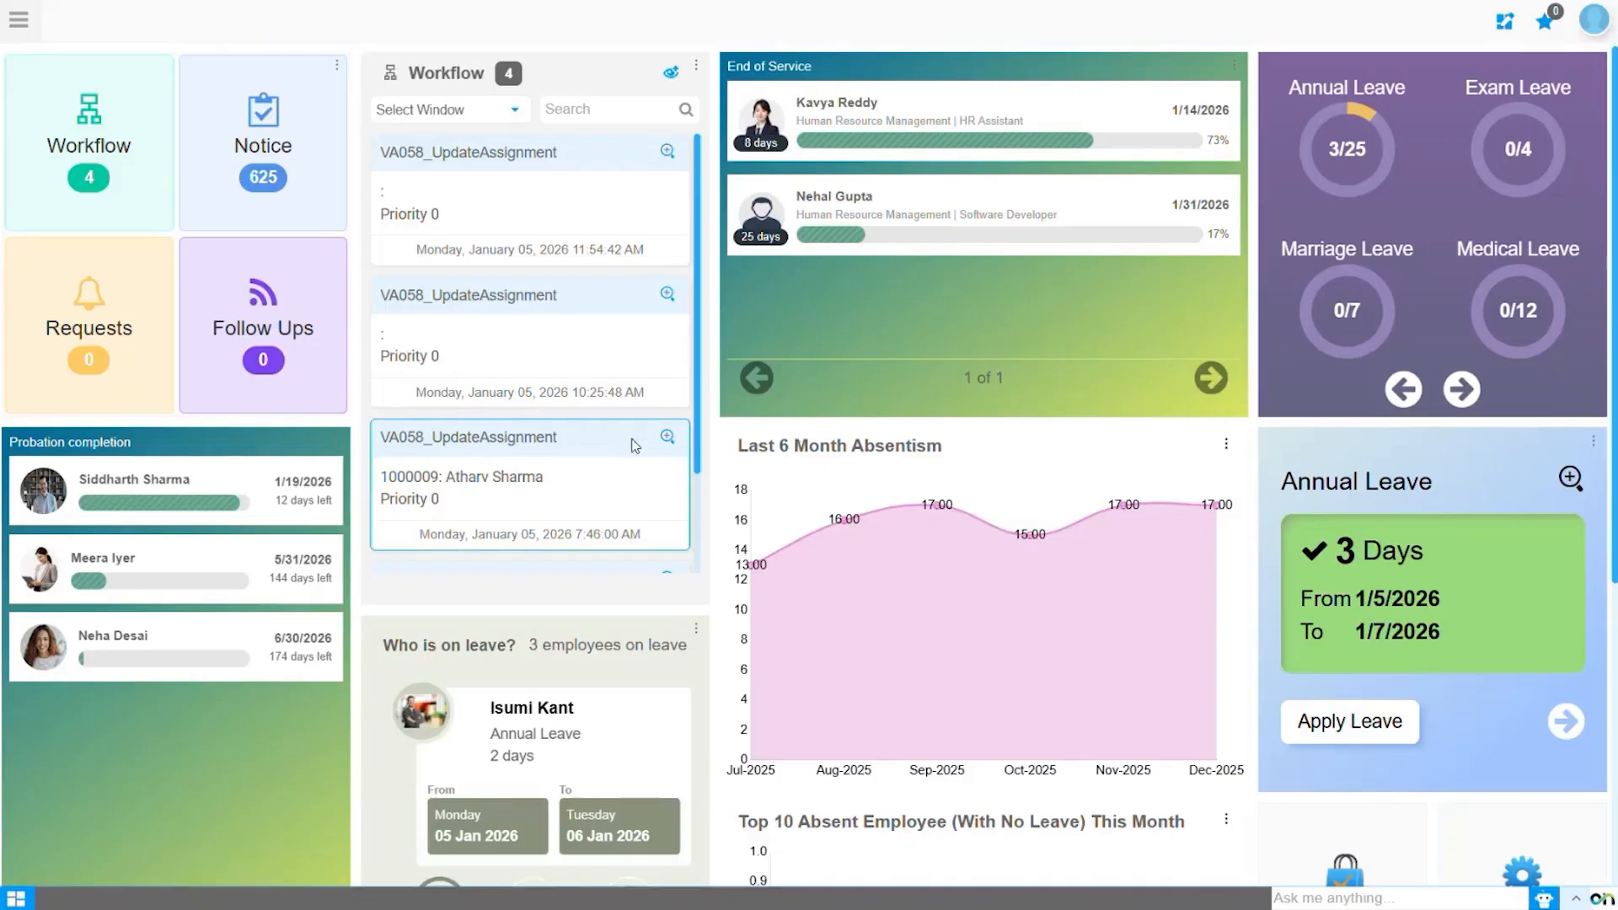
In the HR admin session, open the Employee Personal Information window from HR Management and show its employee record list.
click(19, 18)
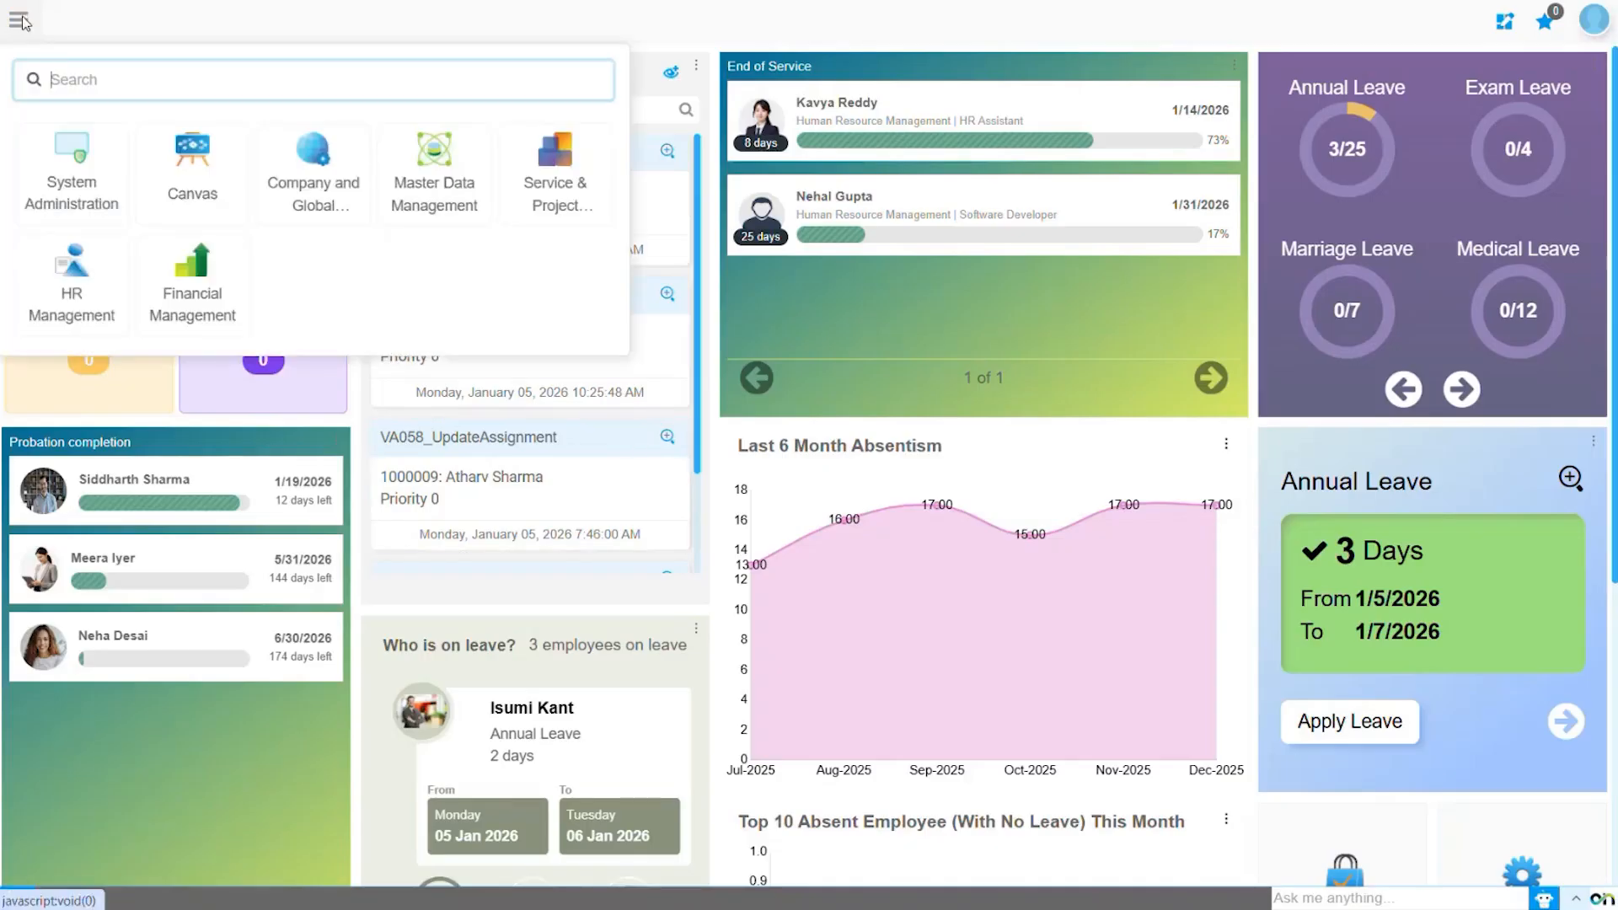
click(99, 272)
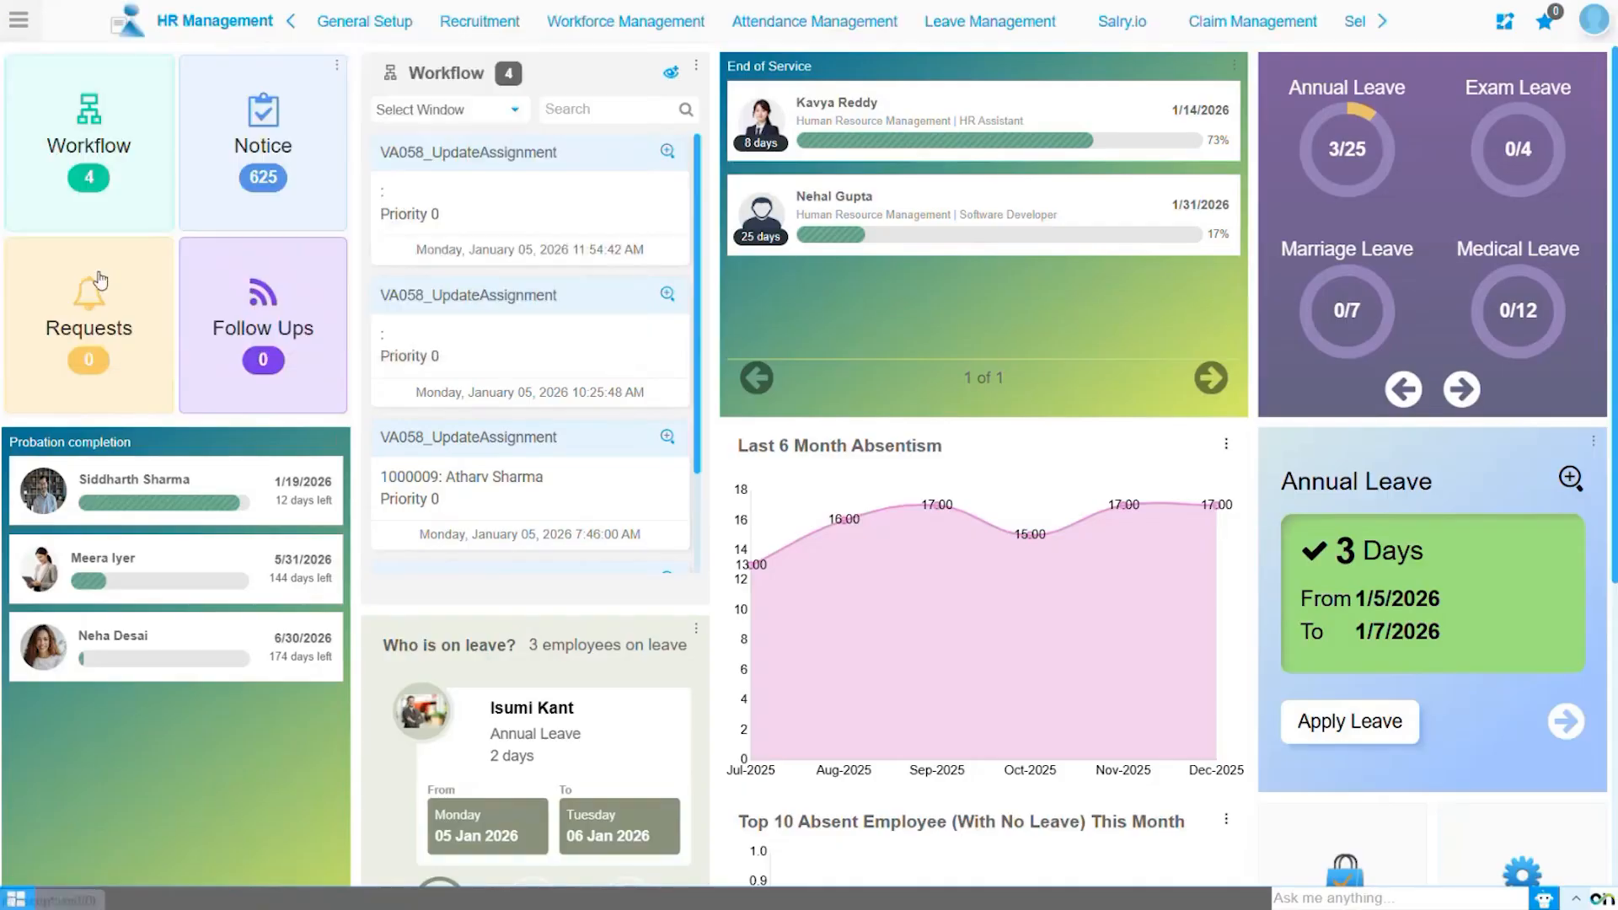
click(578, 34)
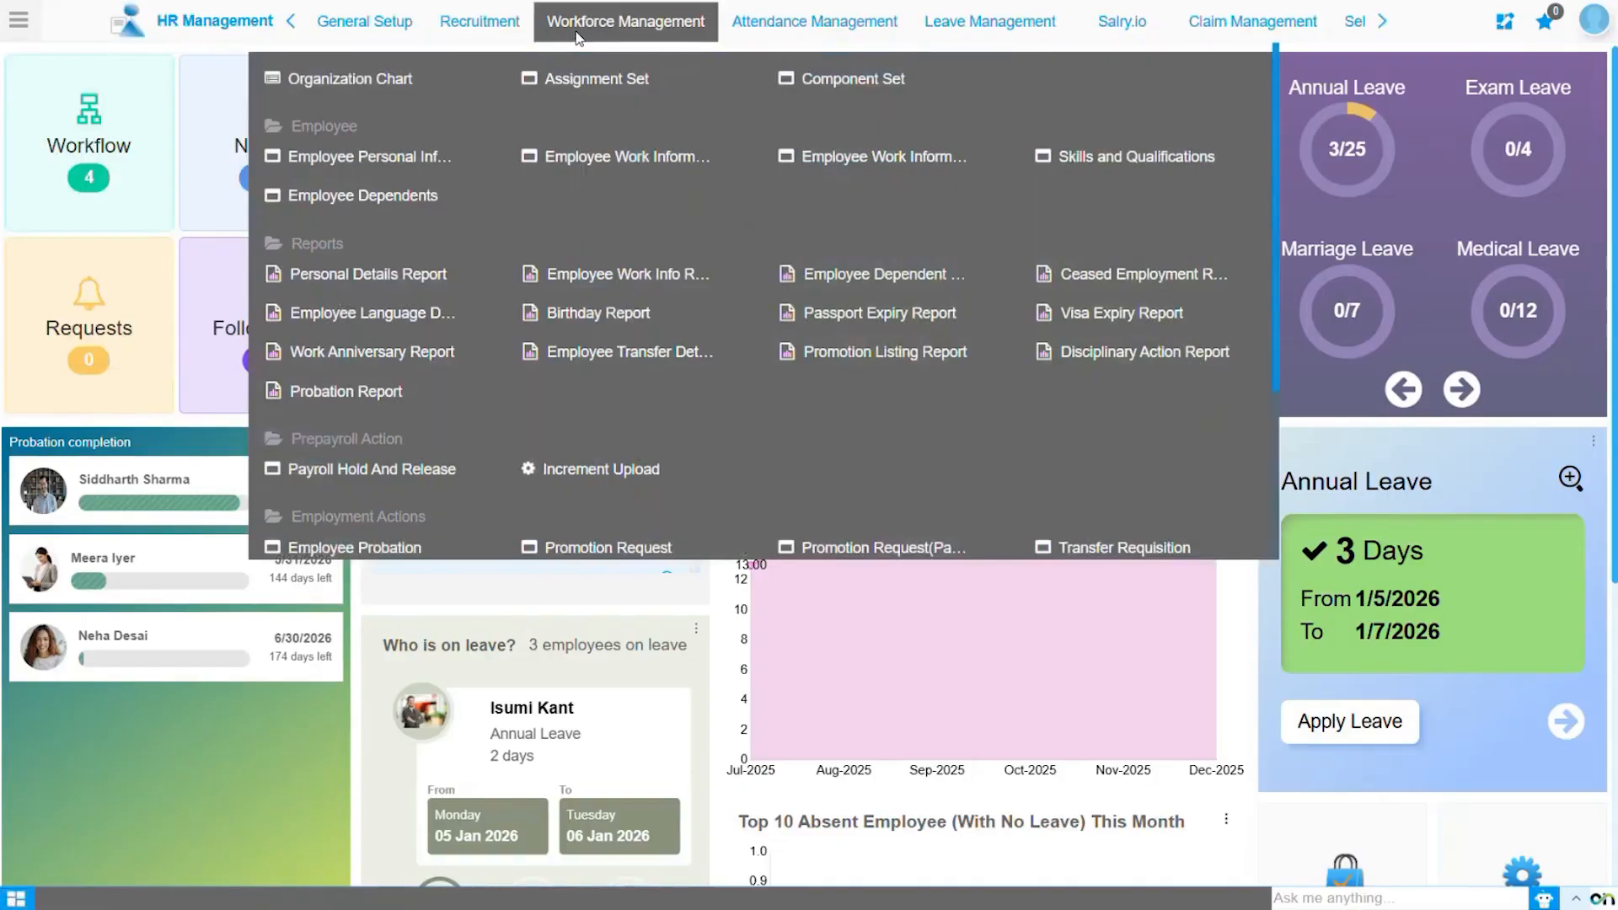
click(412, 160)
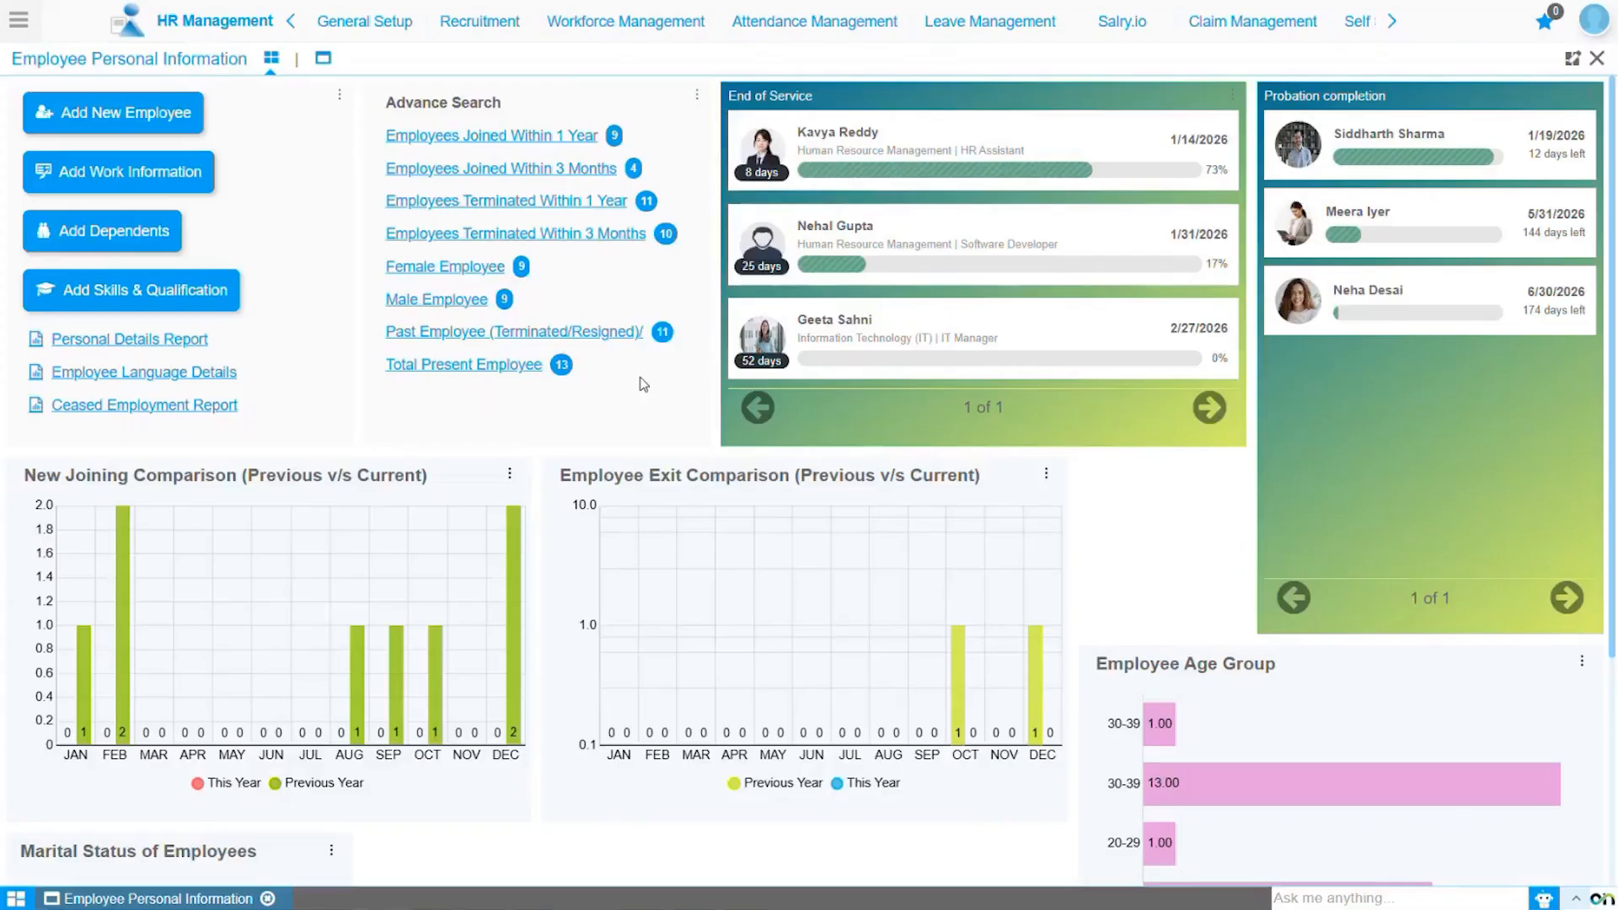
click(323, 59)
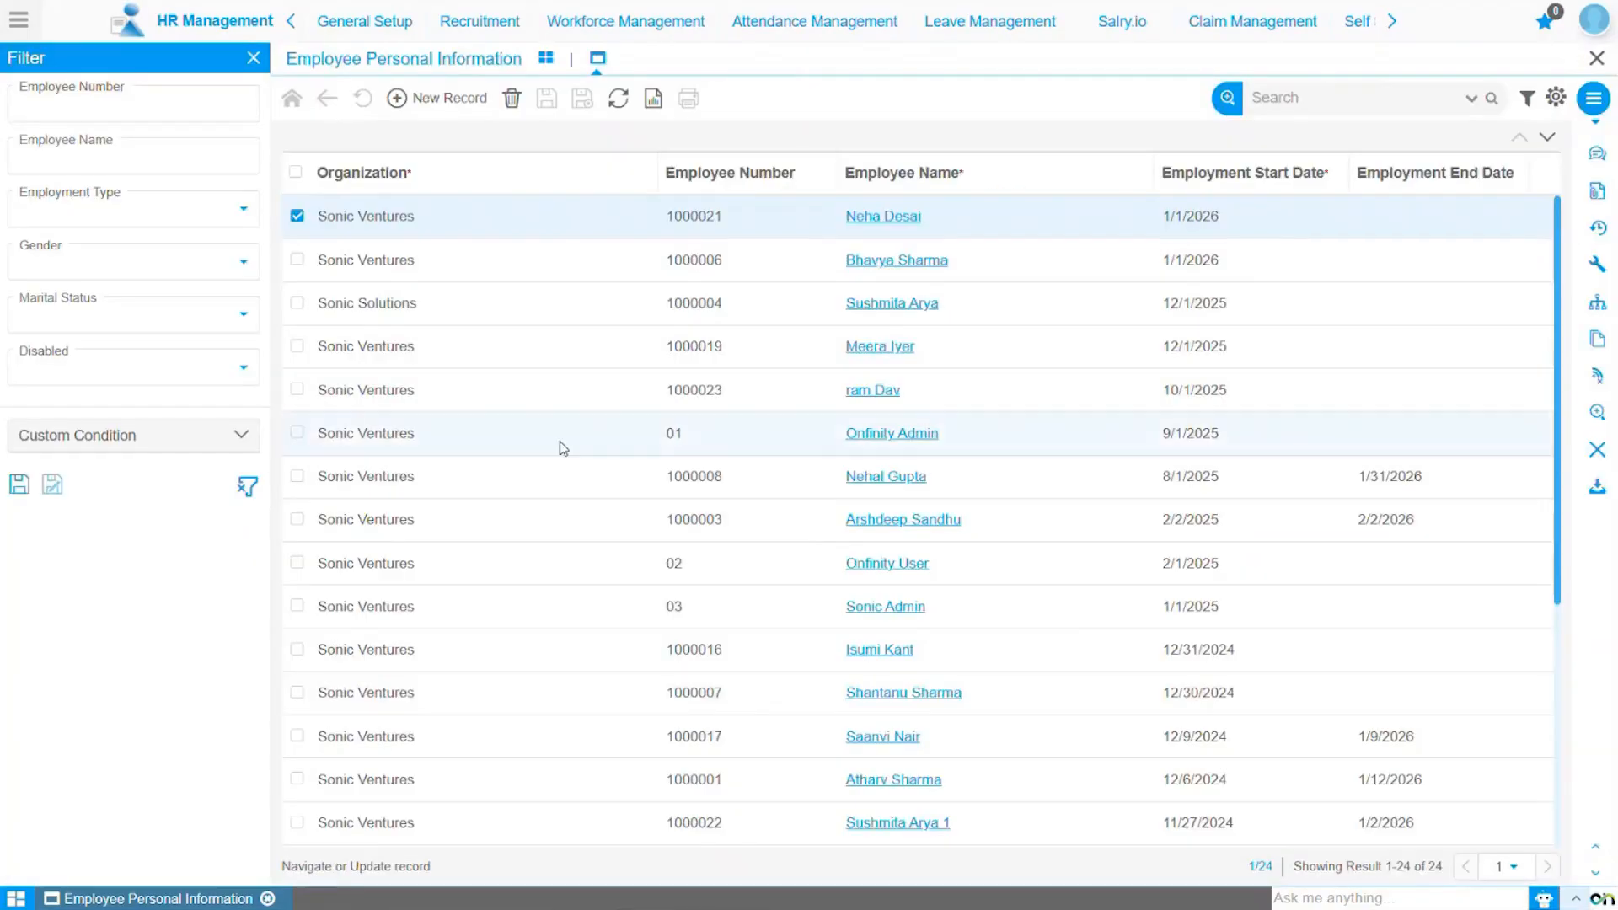
Open the resigning employee's personal record, check its End of Service details, and return to Personal Detail.
scroll(809, 492, down, 1)
scroll(809, 492, down, 3)
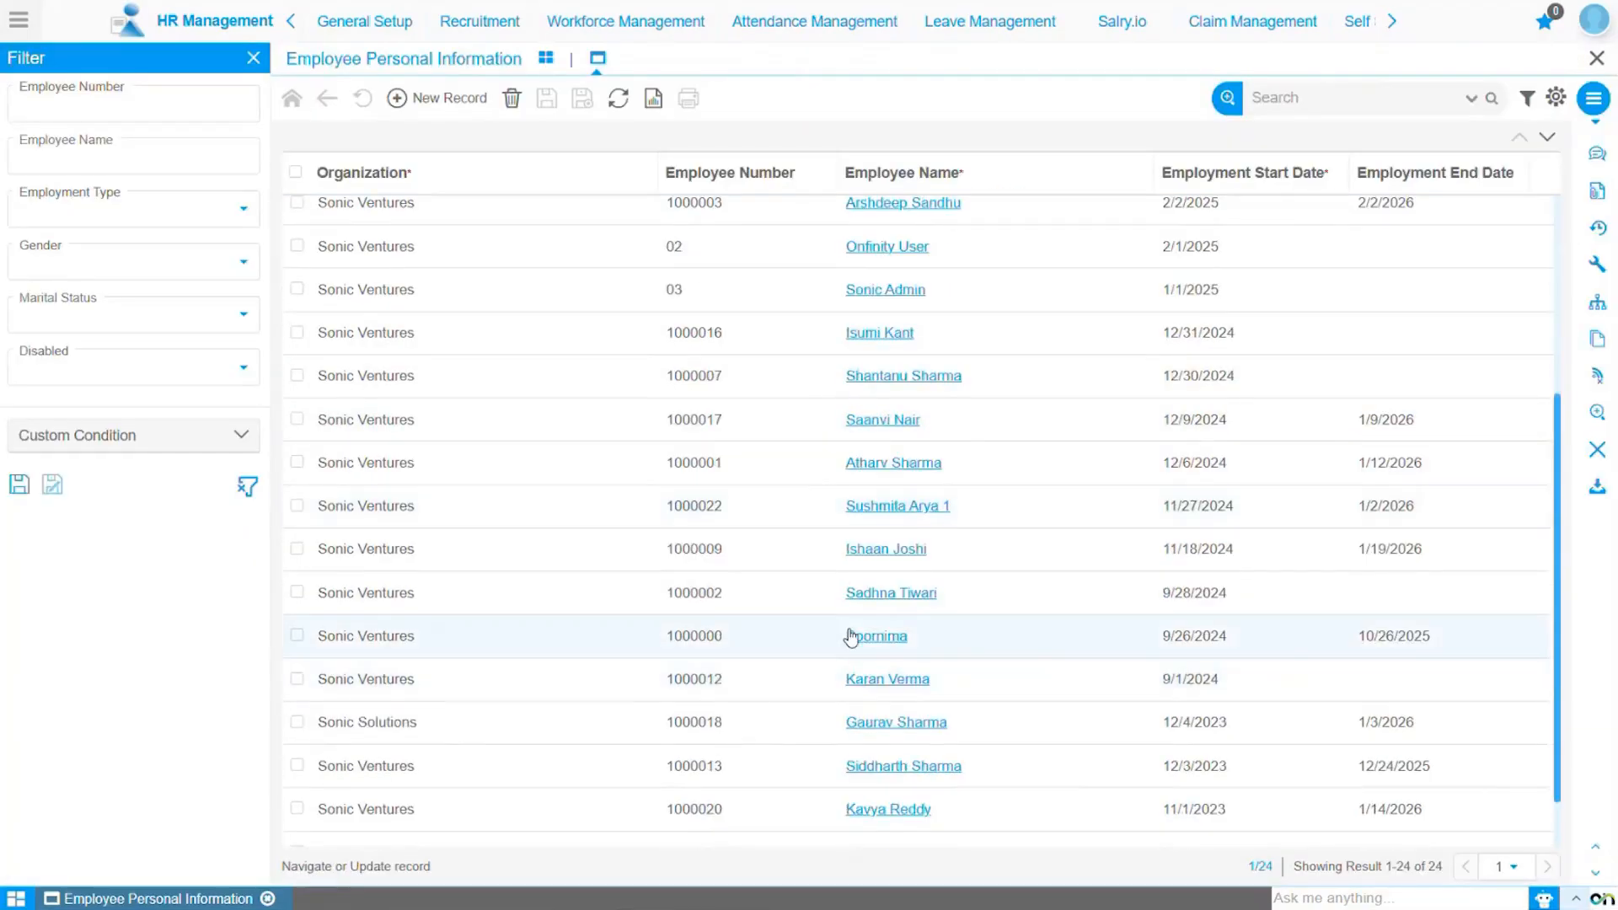
scroll(855, 666, down, 1)
click(868, 782)
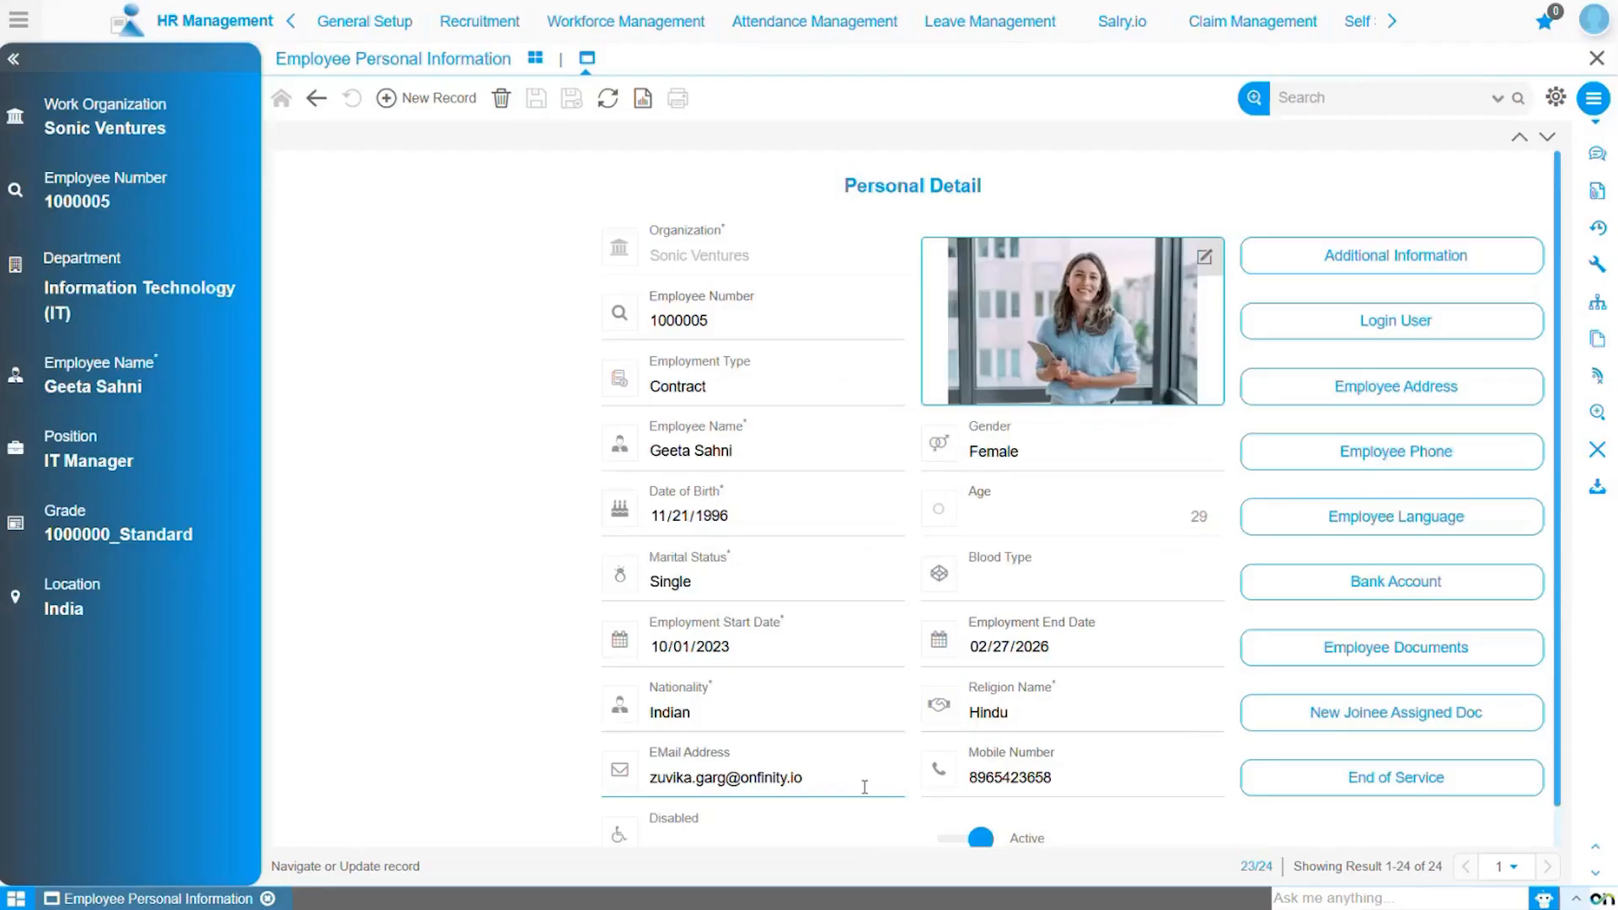
click(1307, 790)
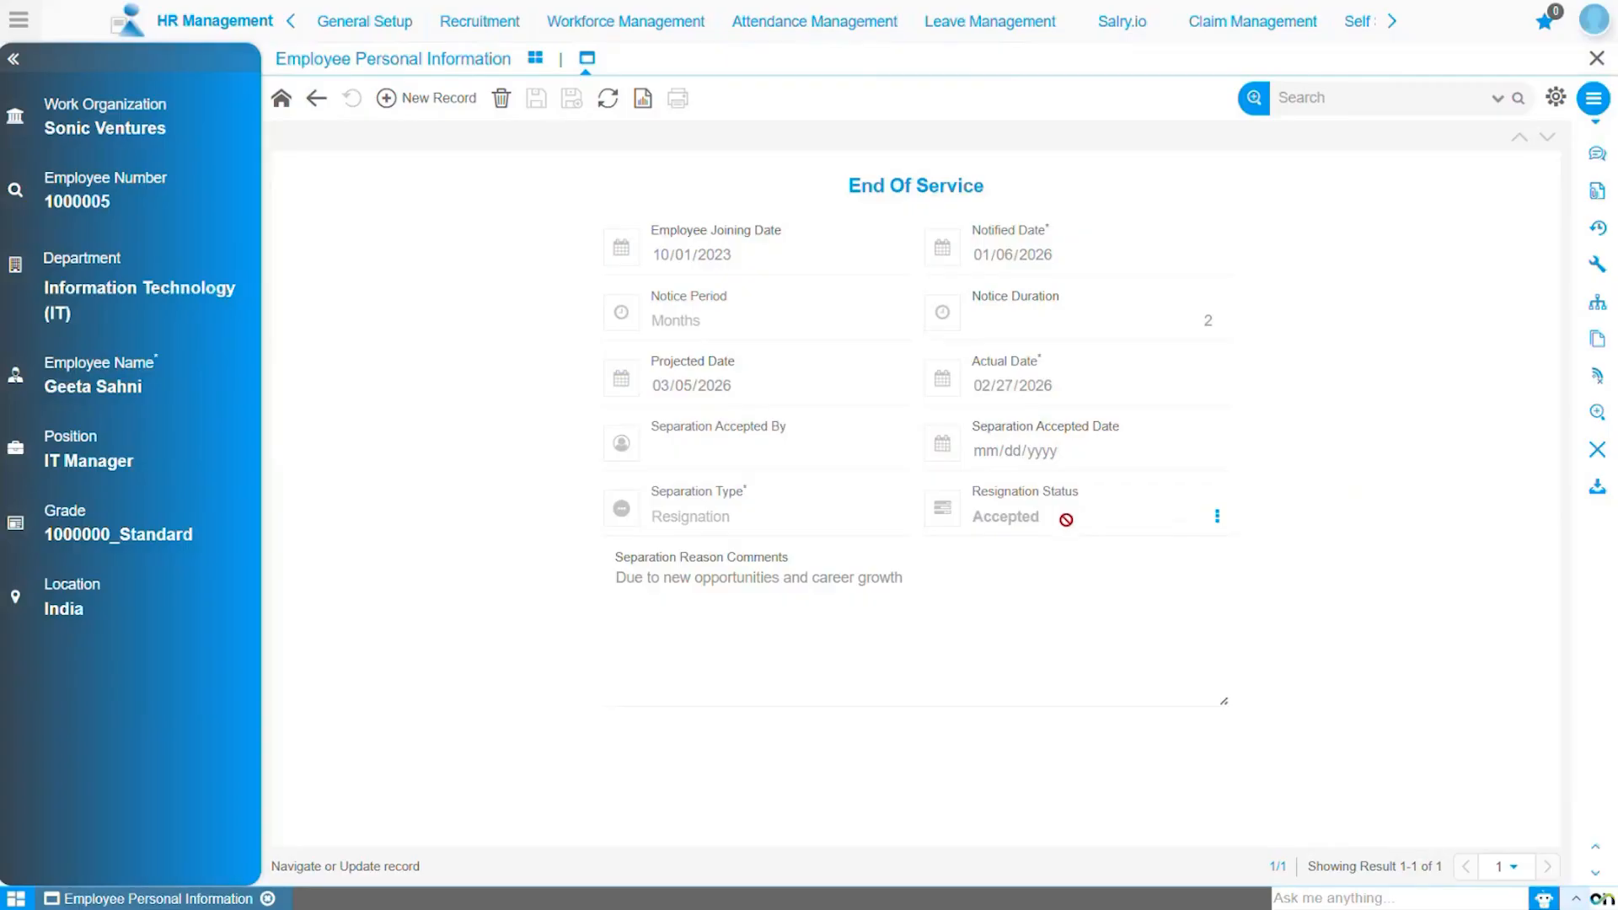
click(280, 101)
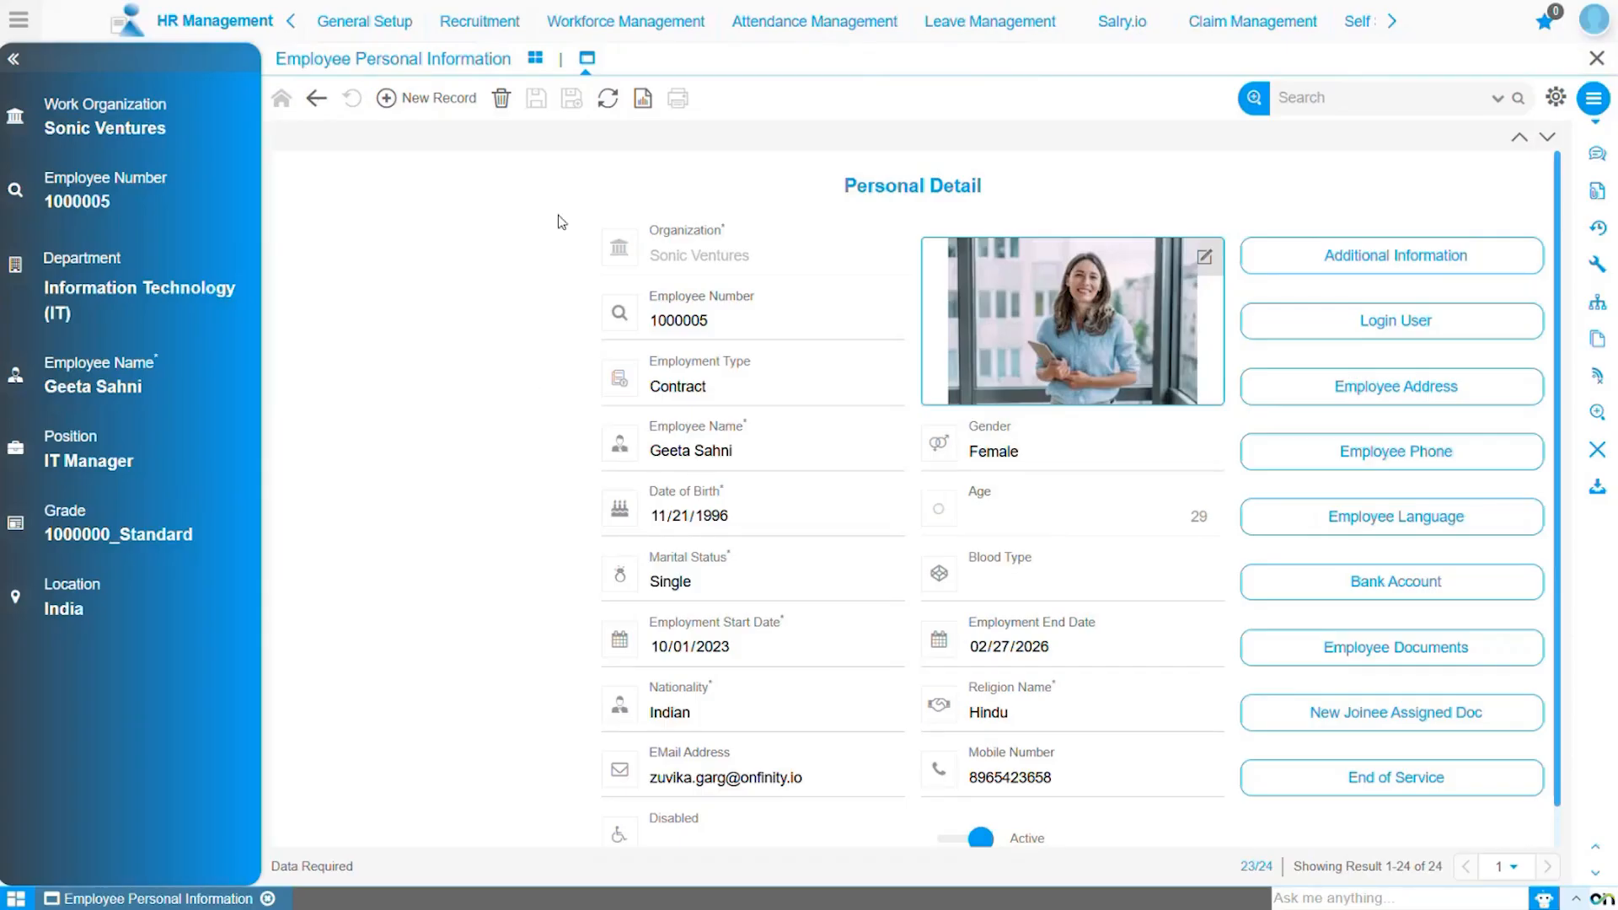
Open the Employee Work Information window from Workforce Management and view the resigning IT Manager's work information details, including the end date.
click(607, 30)
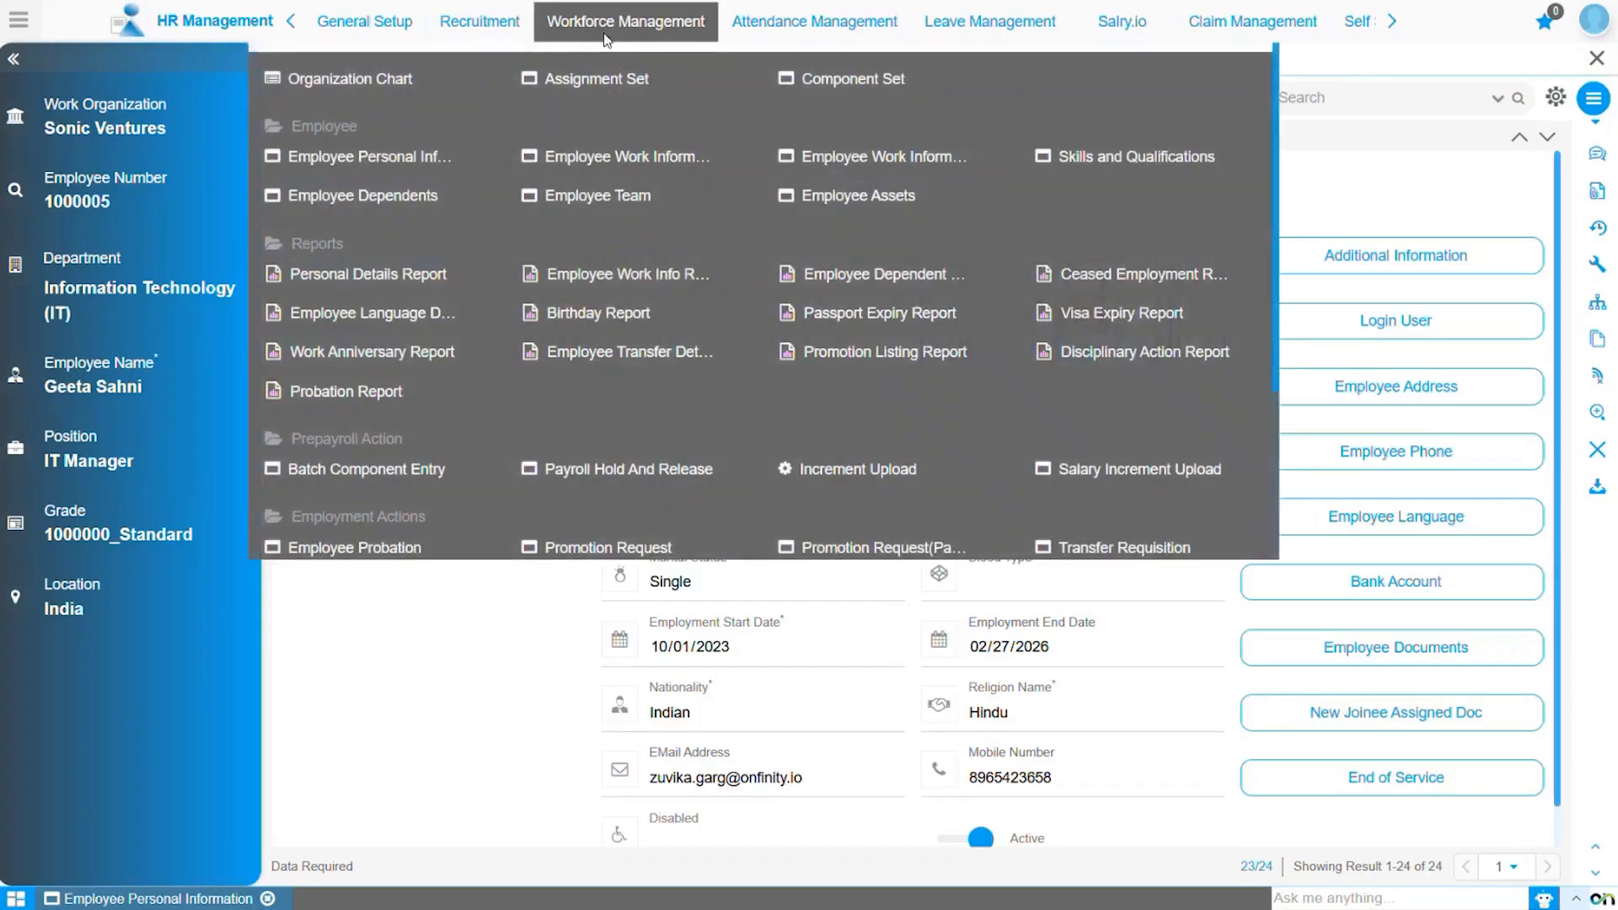
click(637, 166)
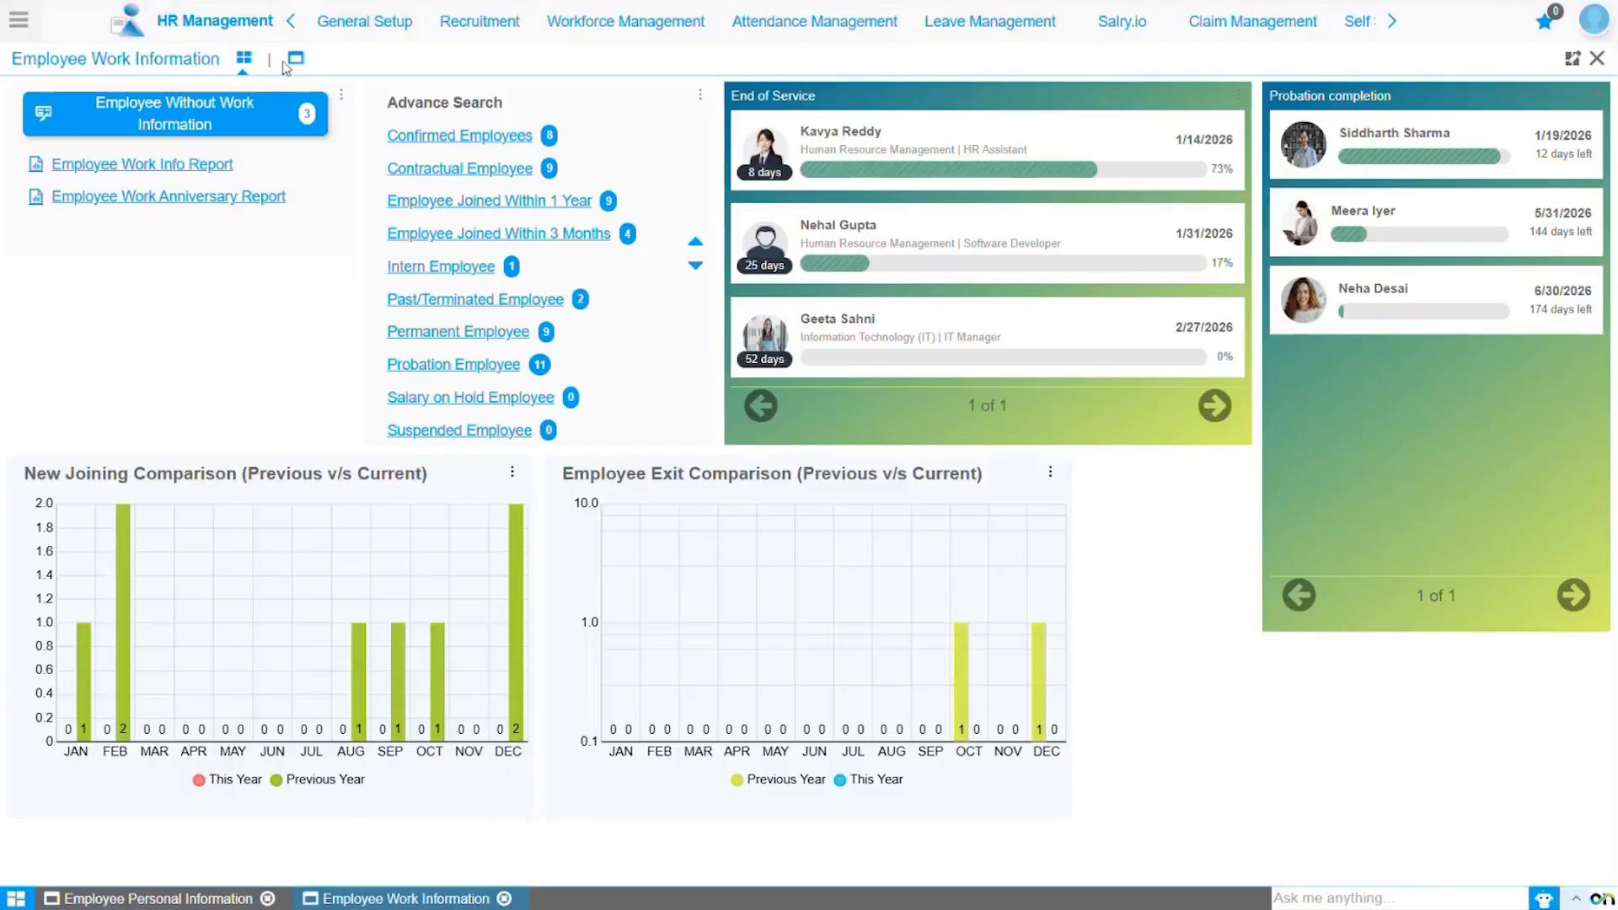
click(295, 59)
scroll(715, 449, down, 1)
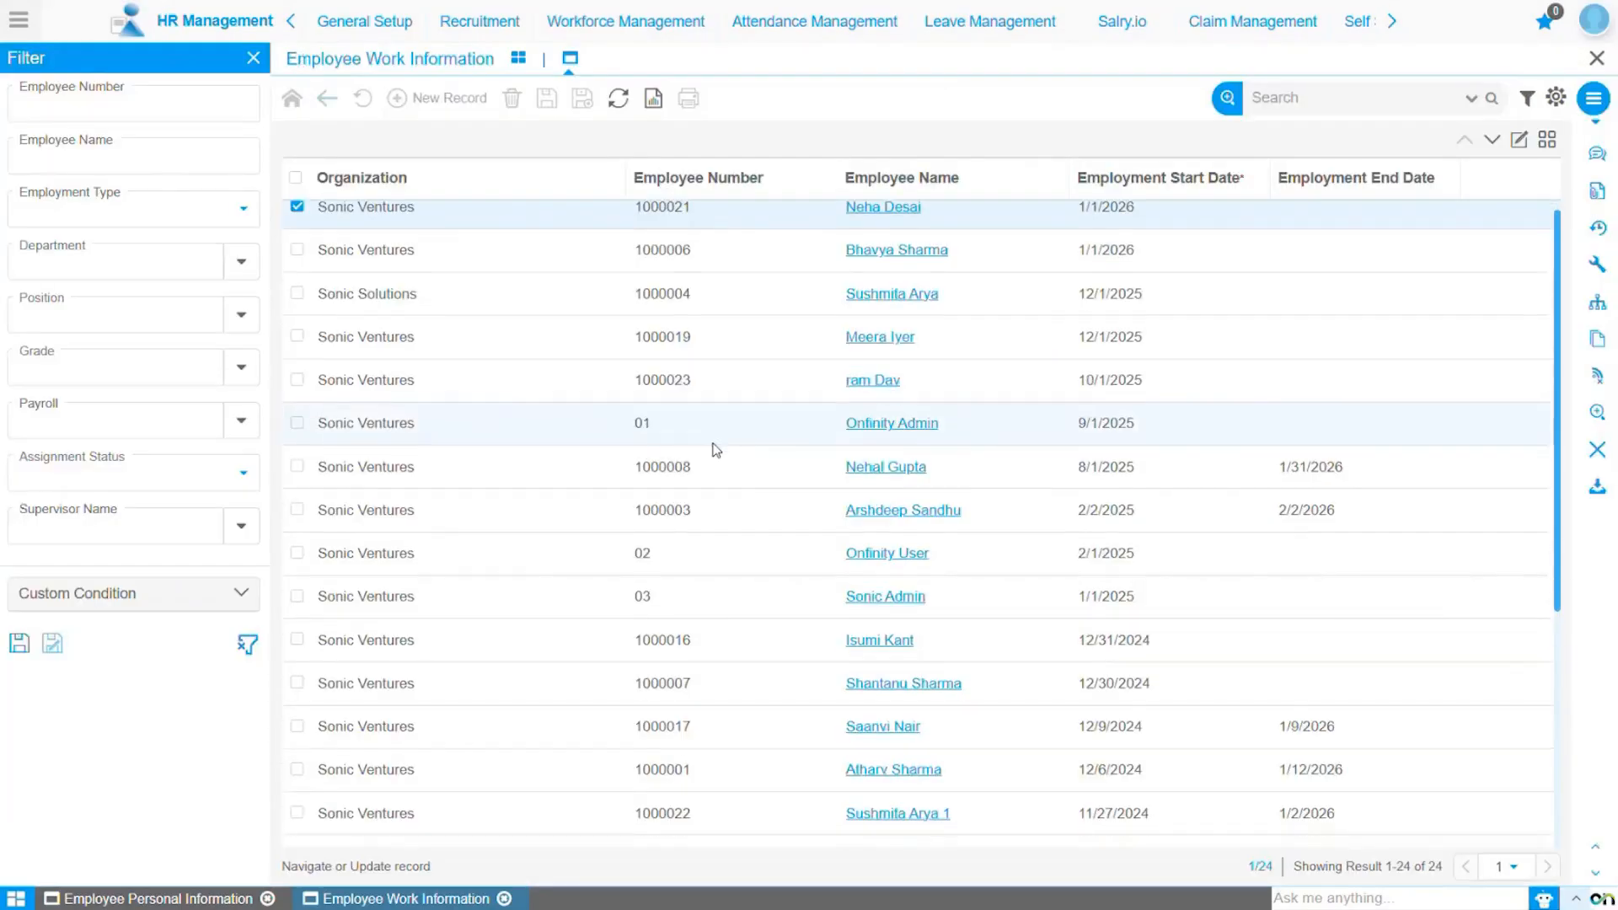
scroll(715, 449, down, 3)
click(888, 784)
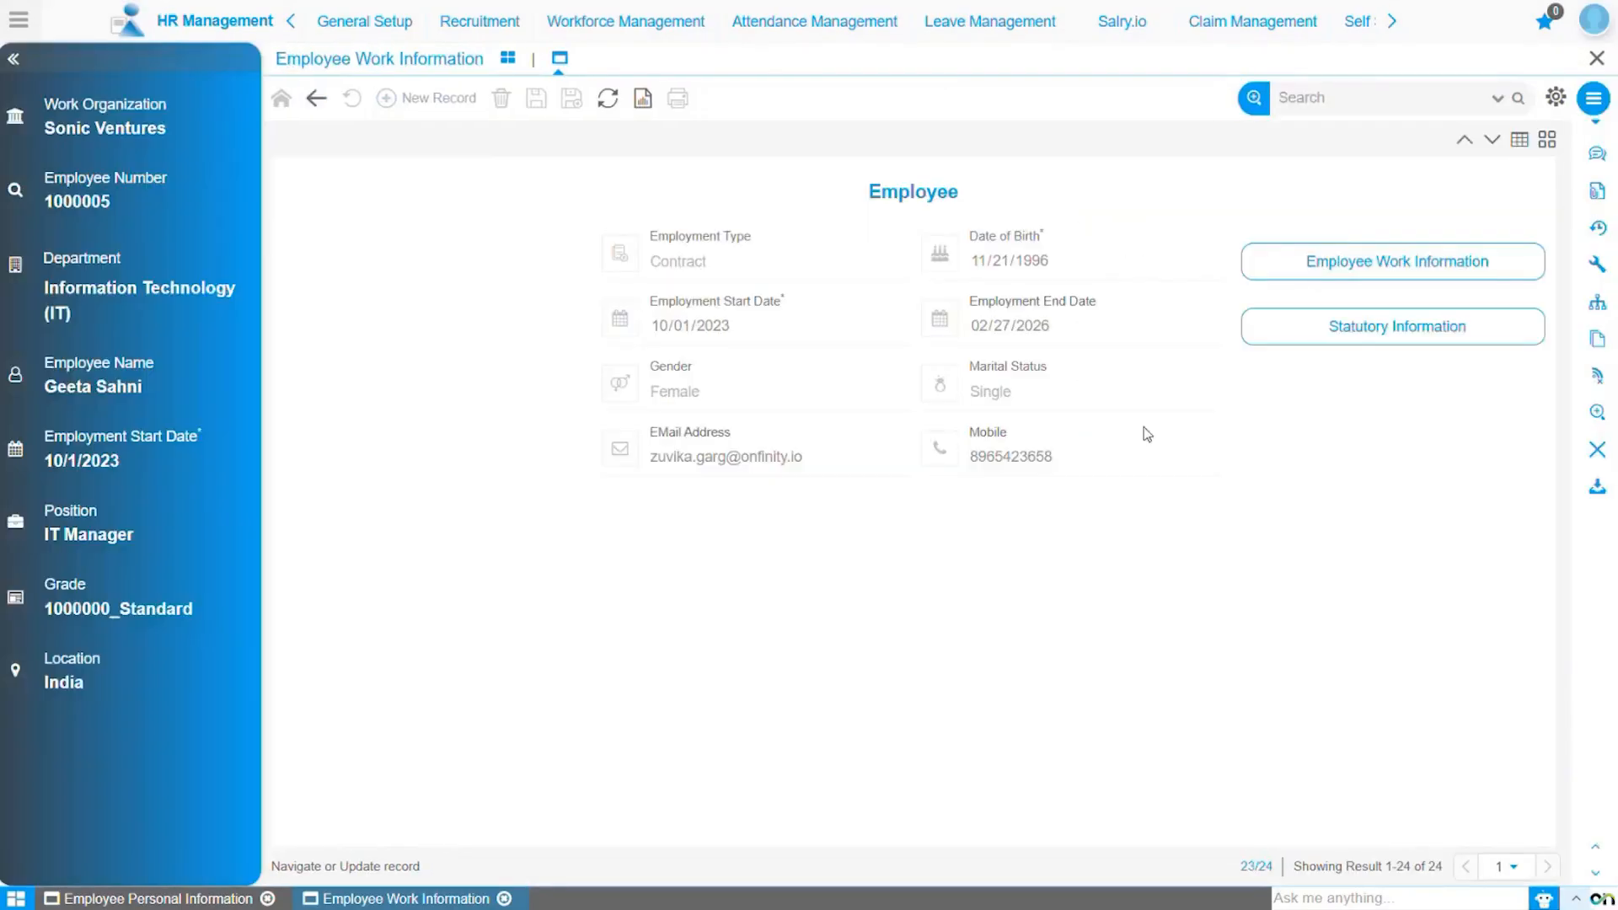
click(1290, 273)
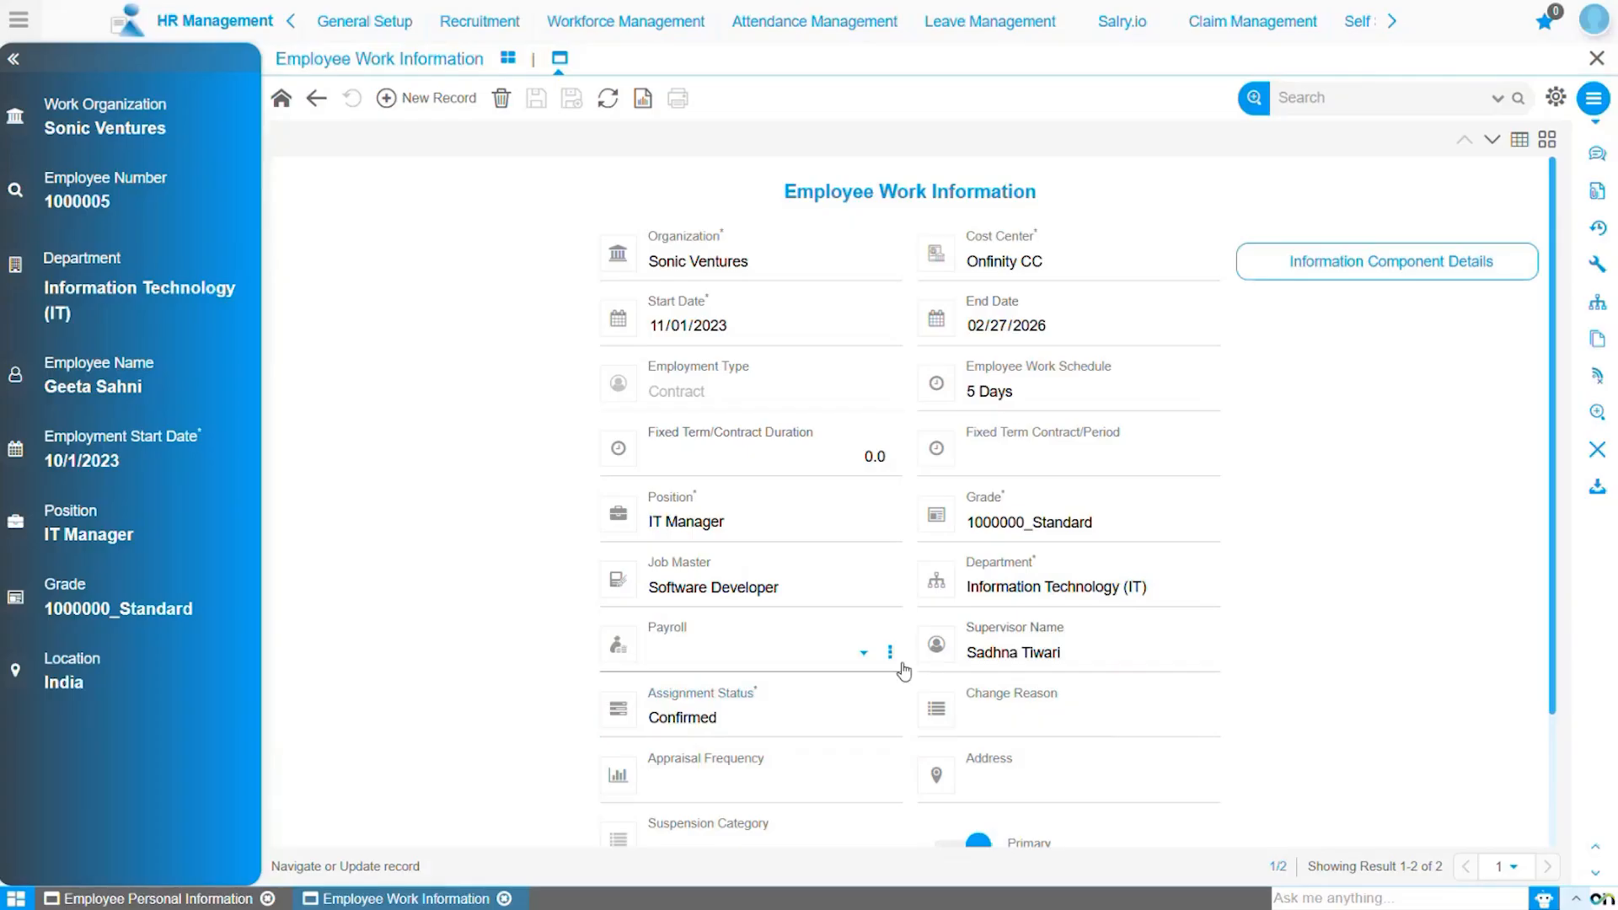
Zoom across from the work information record to Employee Work Information Version and review its version history.
click(1588, 101)
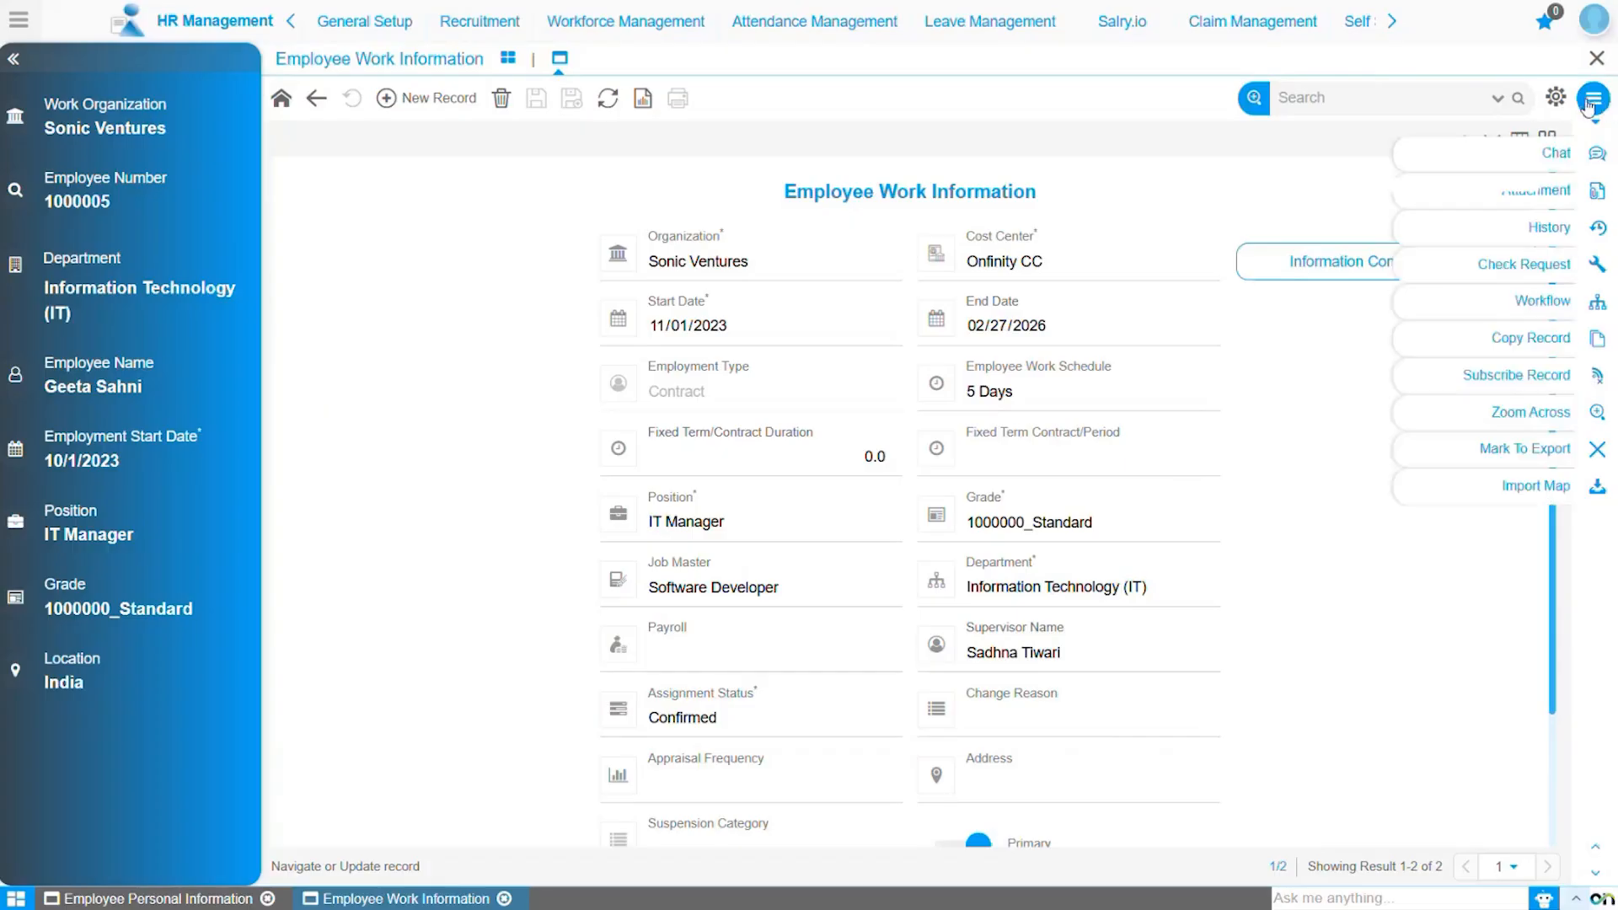
click(1529, 413)
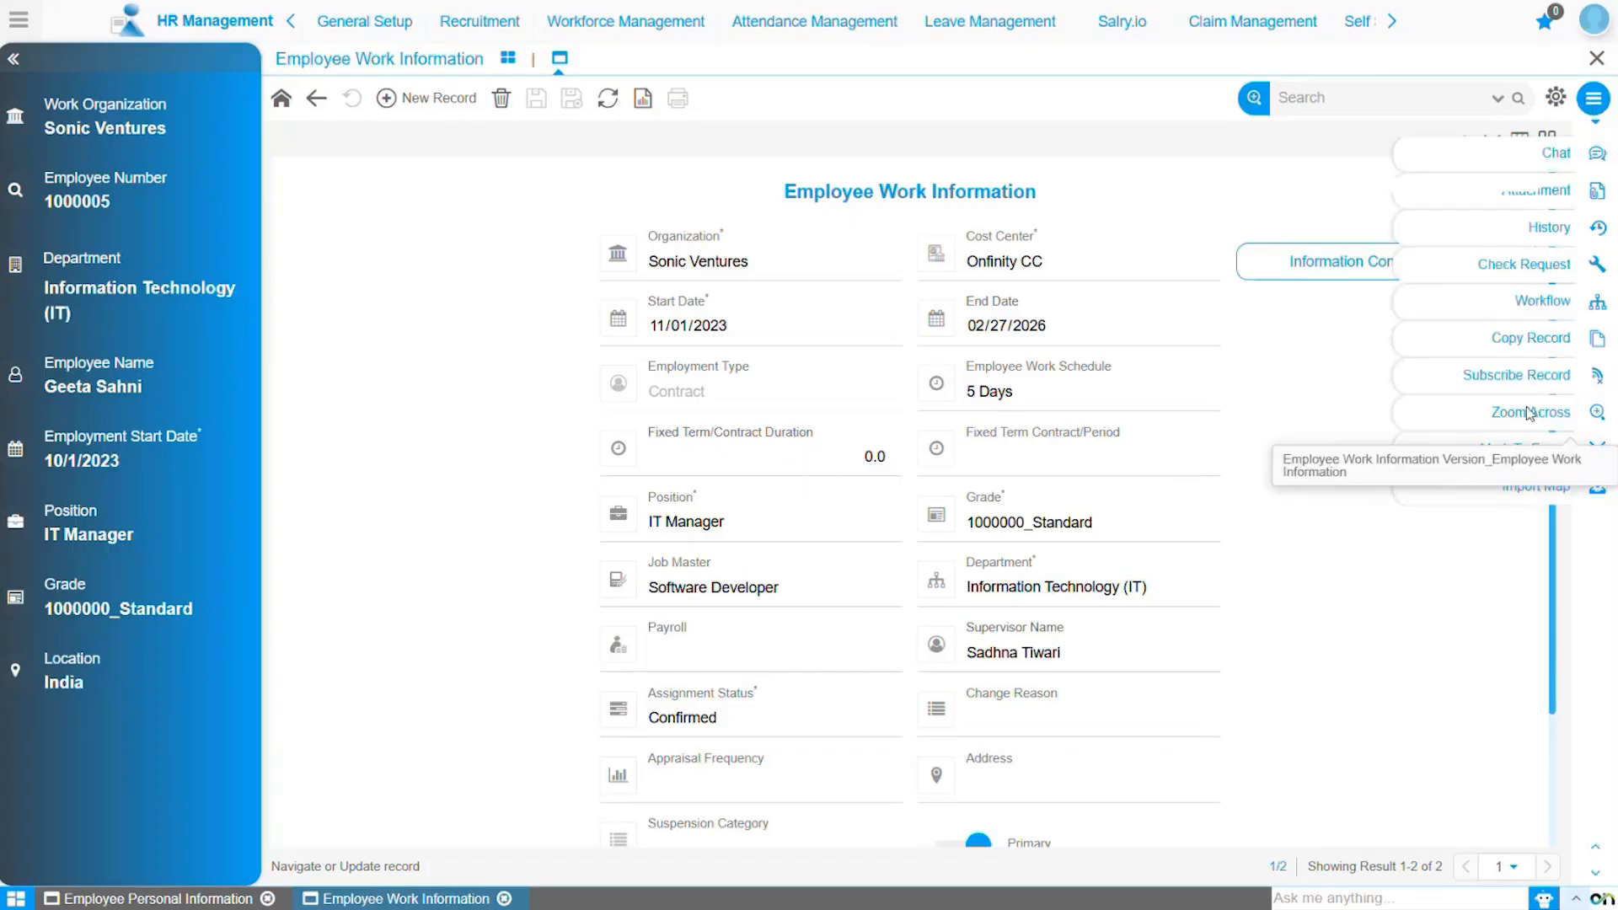
click(1514, 462)
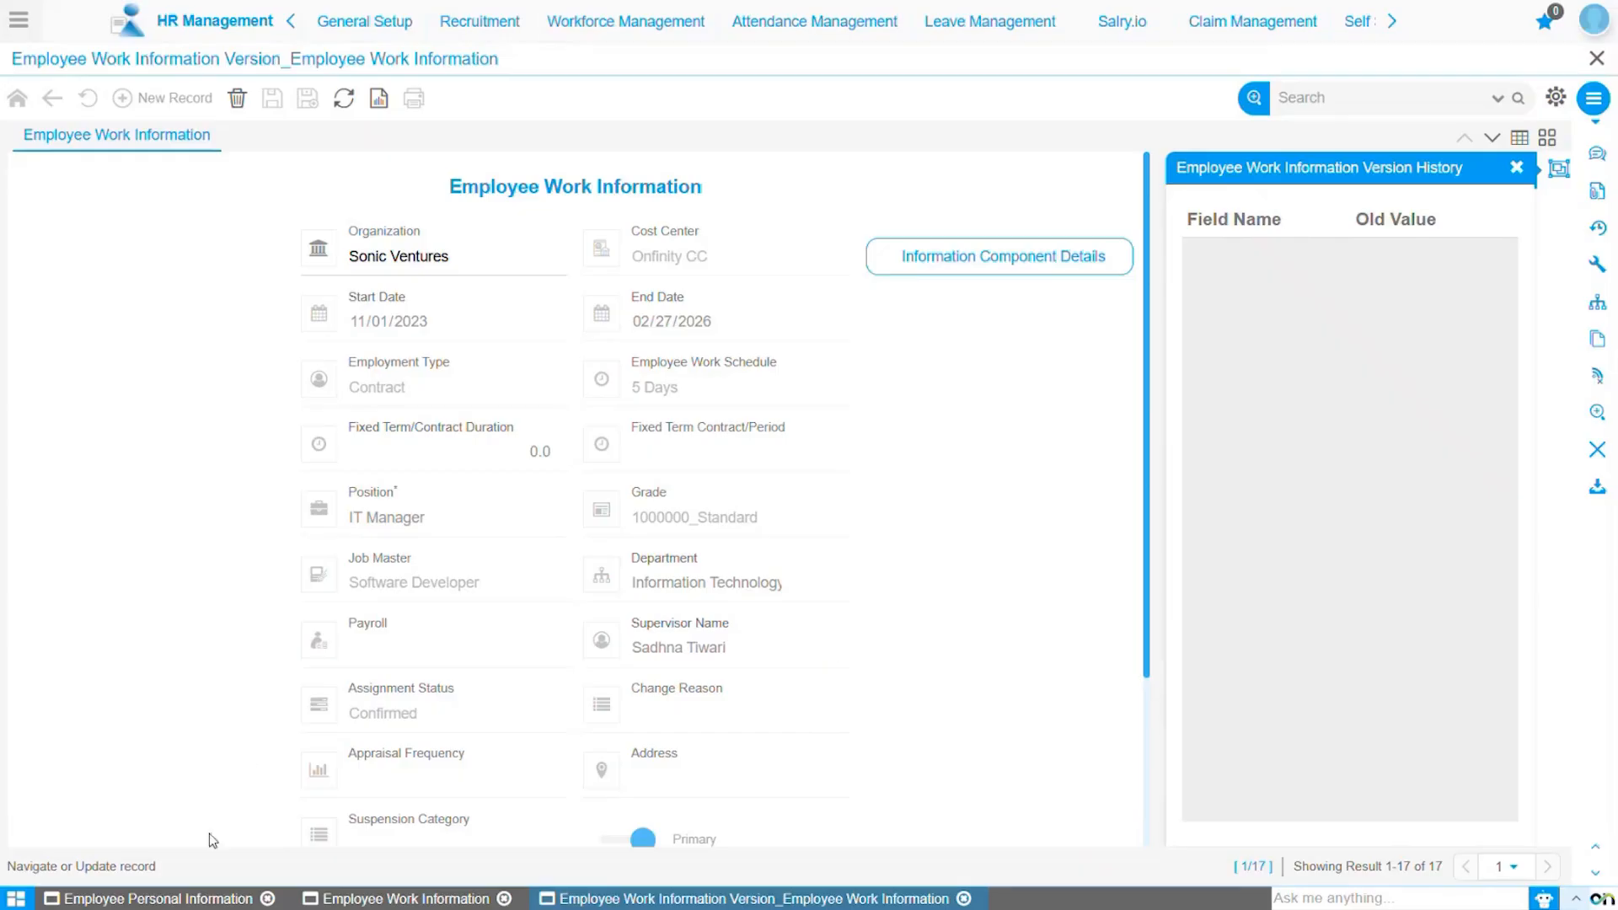
Return to Employee Personal Information and open the End of Service form of the HR Assistant whose employment started 12/3/2023.
click(208, 900)
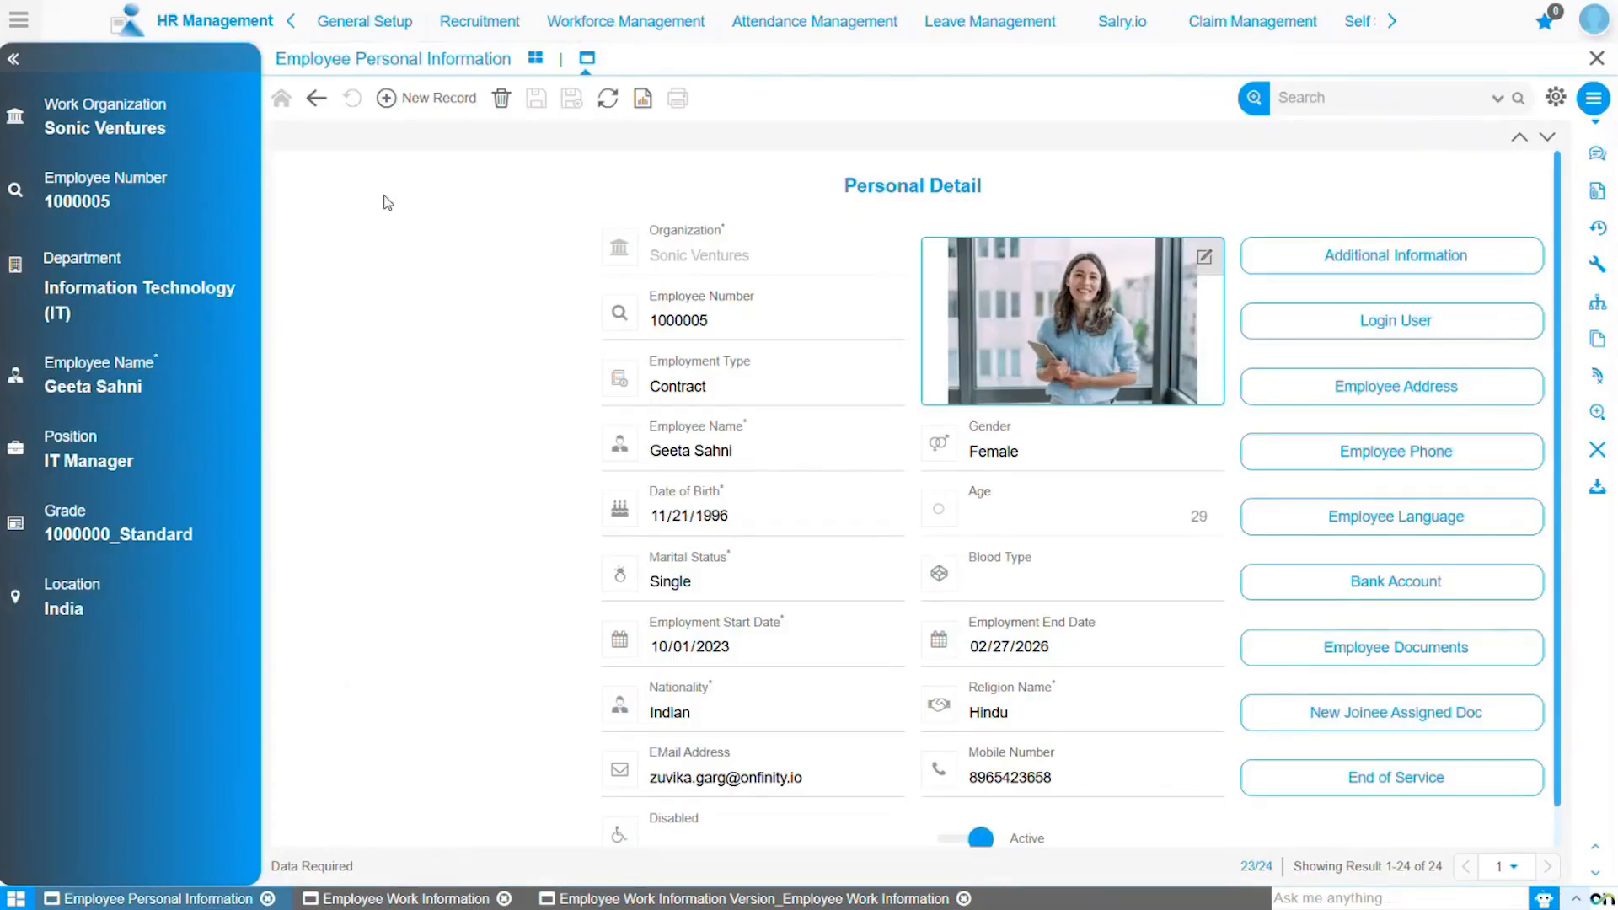
click(533, 68)
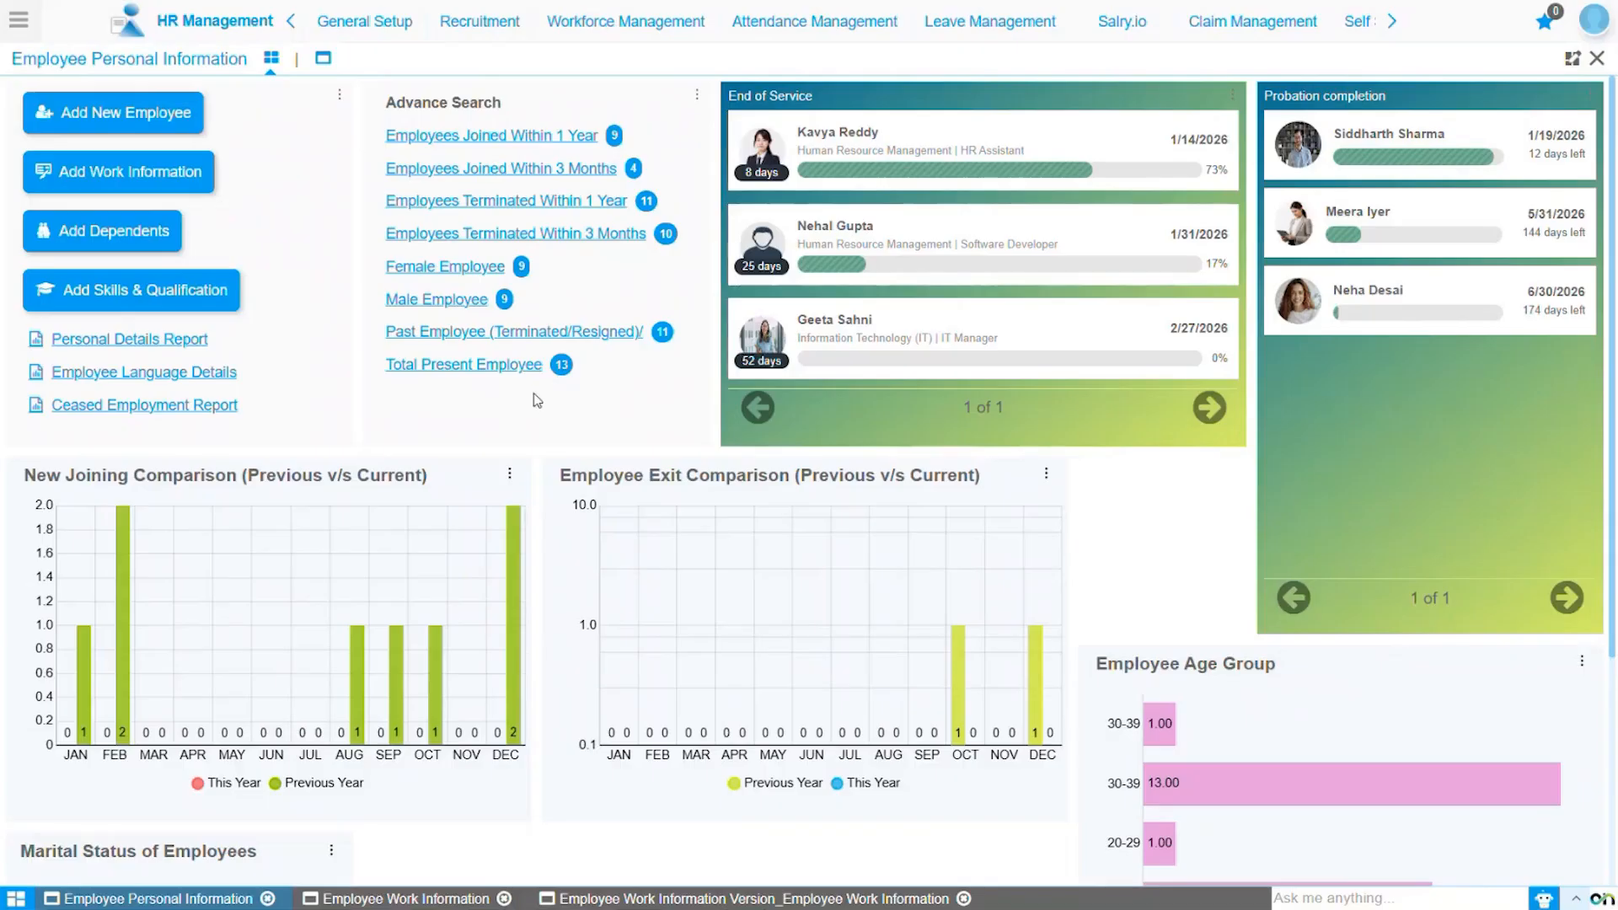
click(323, 61)
scroll(1015, 450, down, 1)
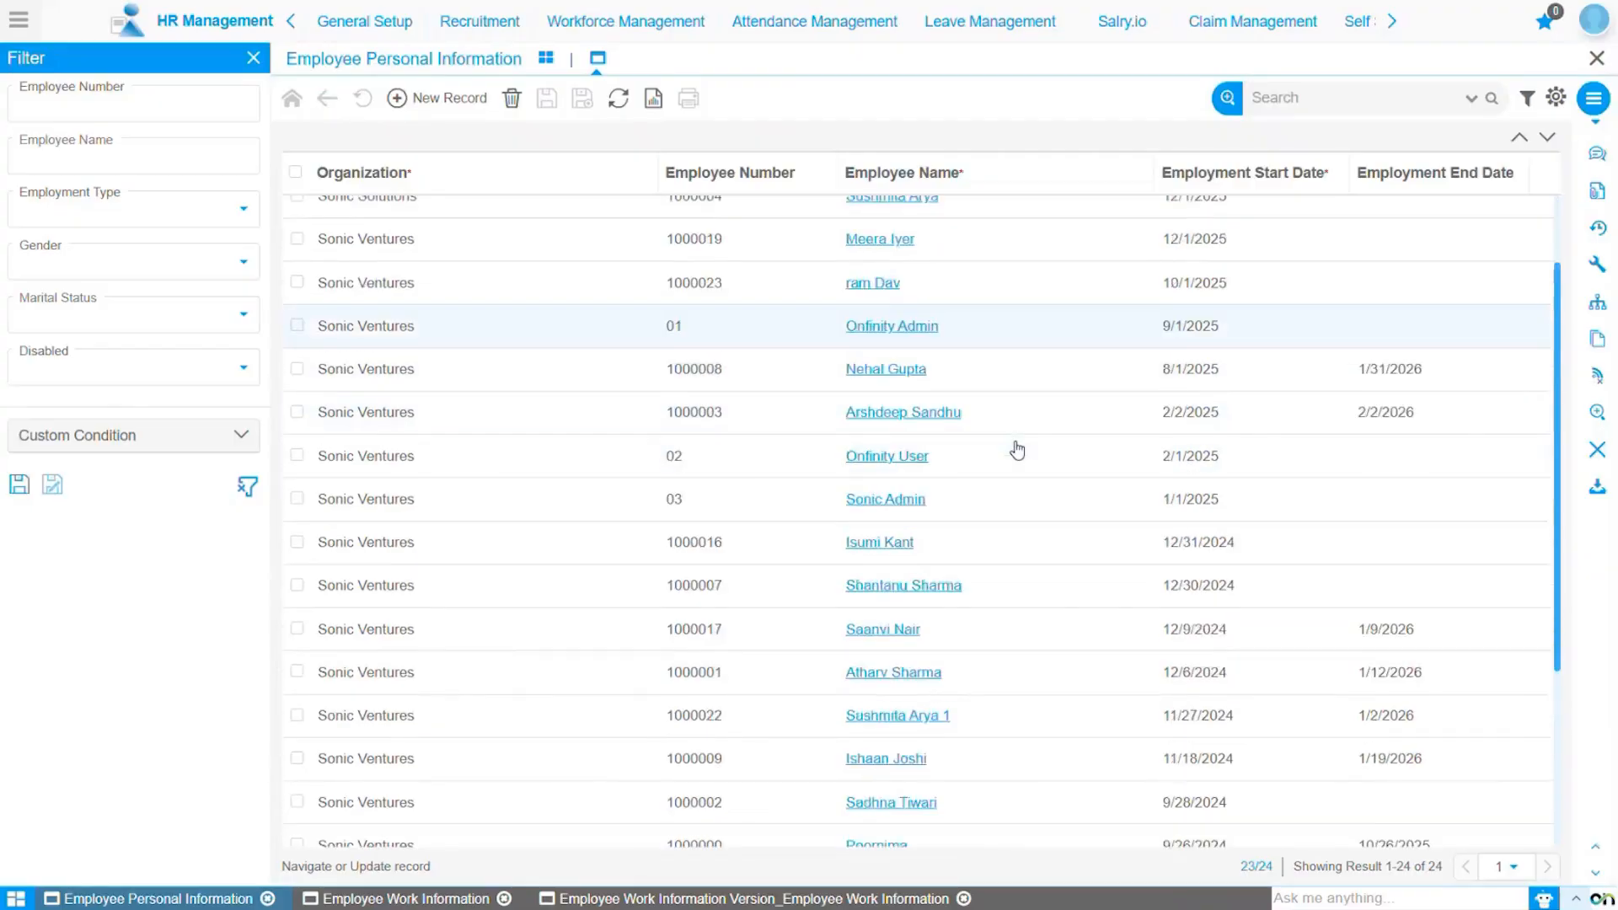
scroll(1017, 451, down, 3)
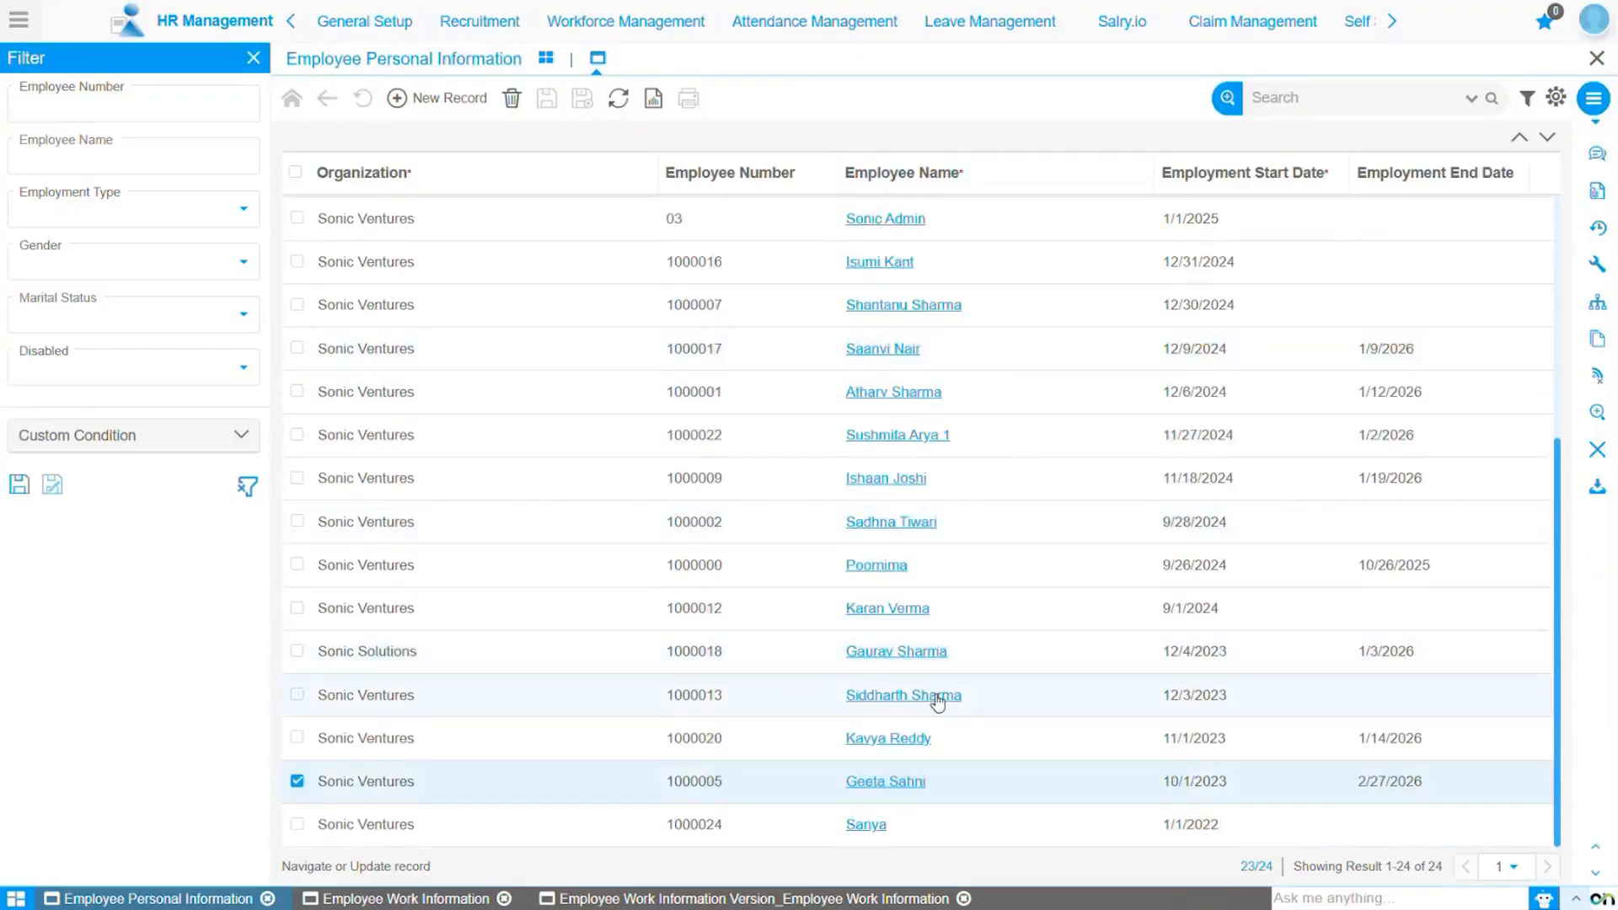
click(938, 696)
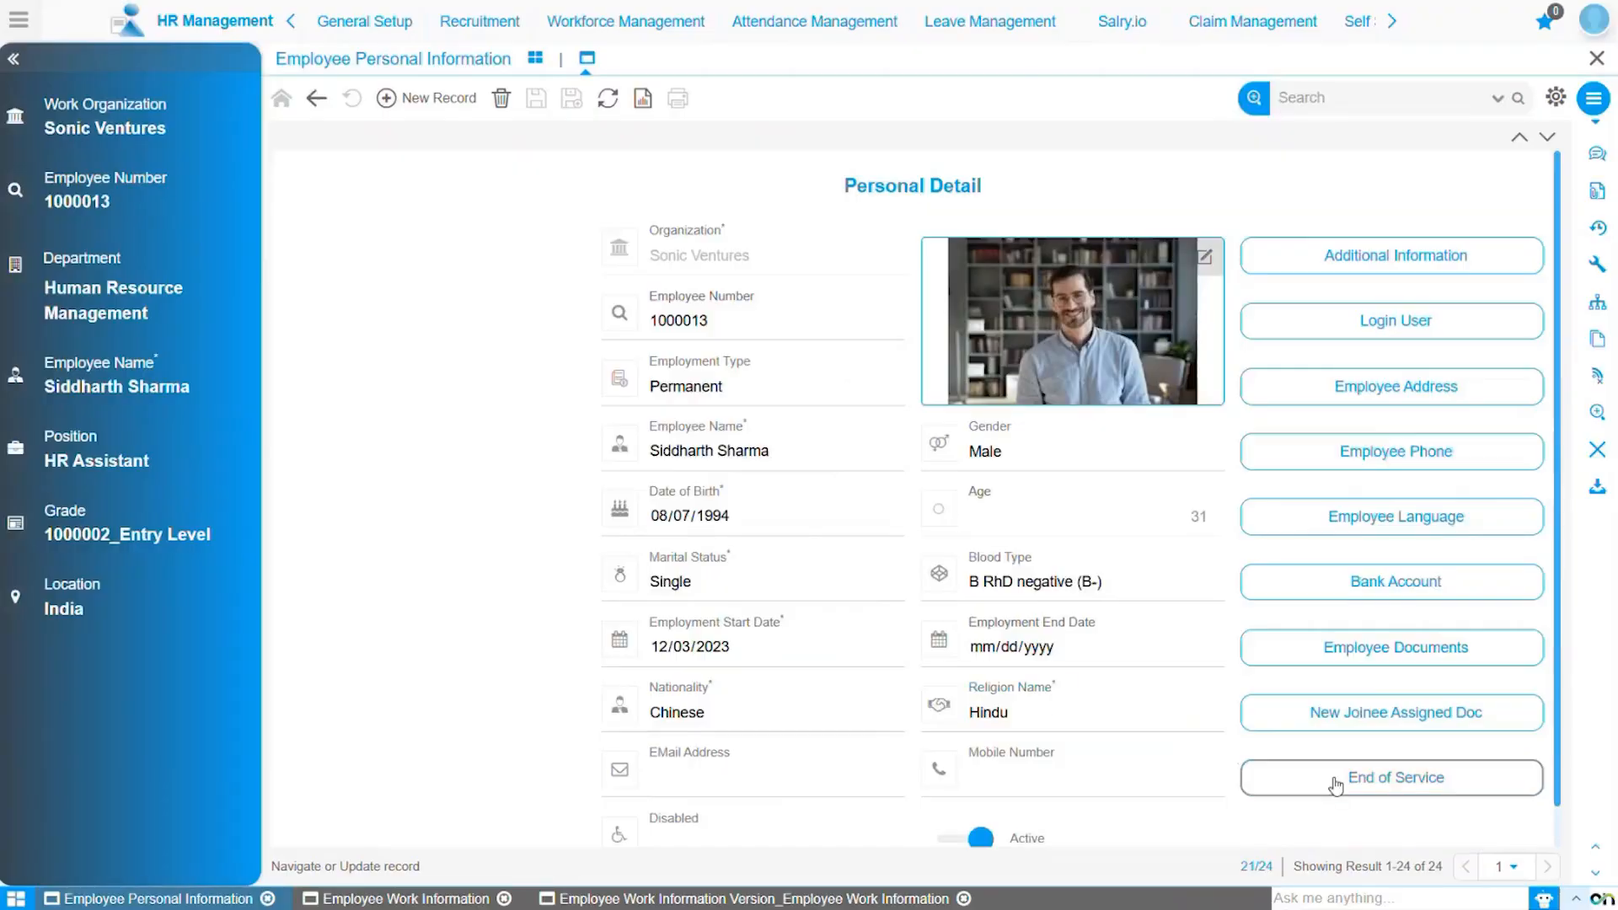
click(1336, 781)
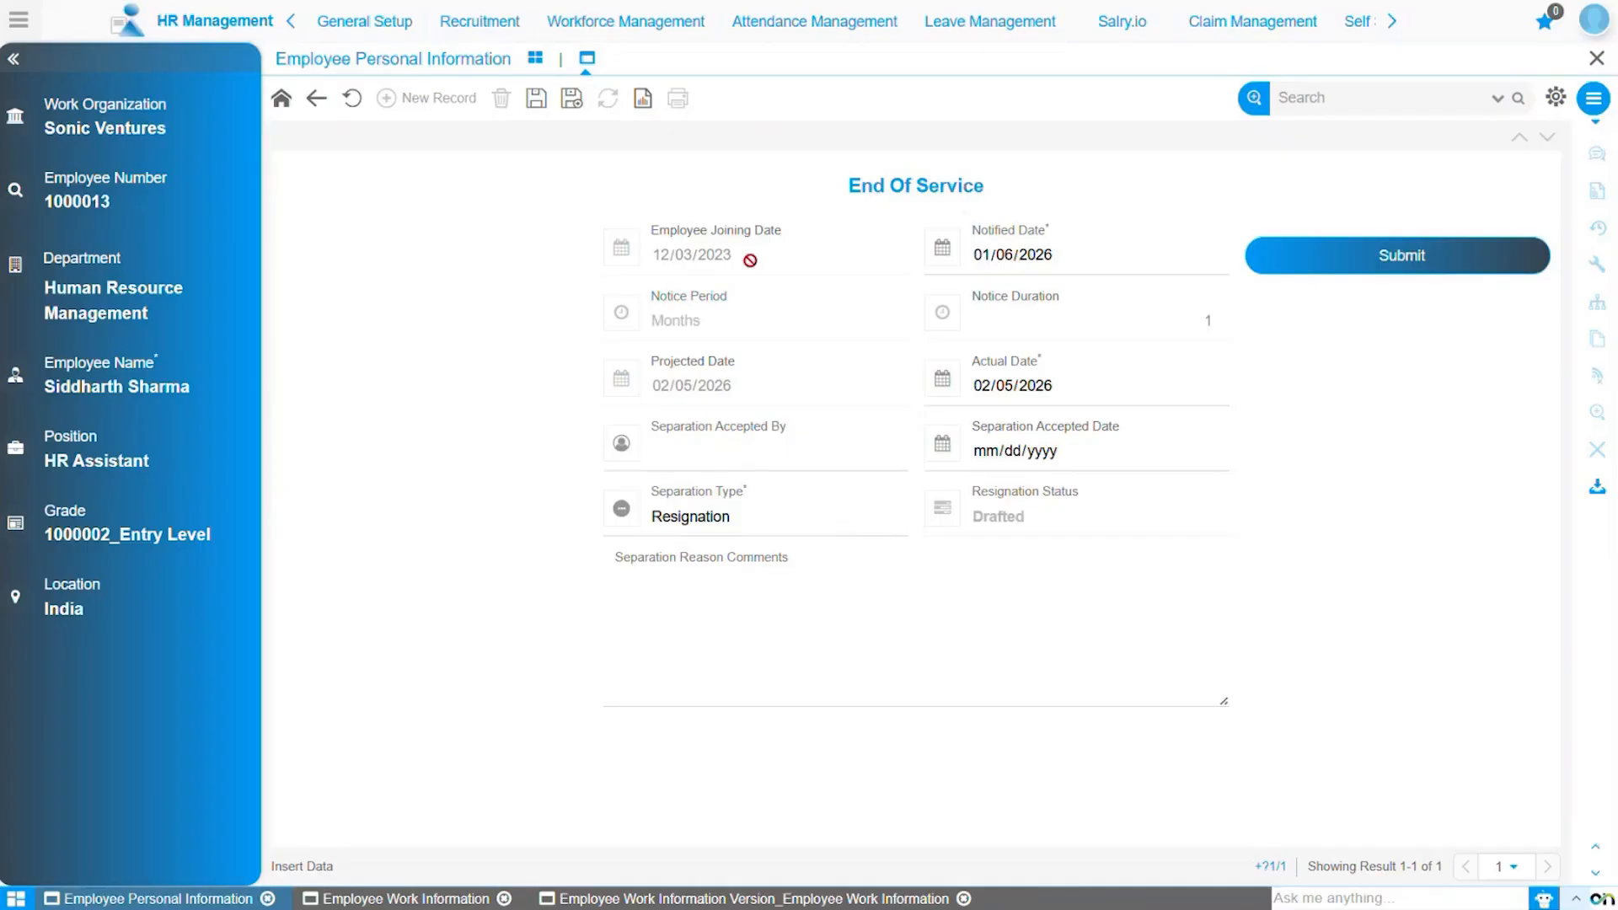
Set the Actual Date of the HR Assistant's end of service to 01/12/2026.
click(1008, 266)
click(1202, 385)
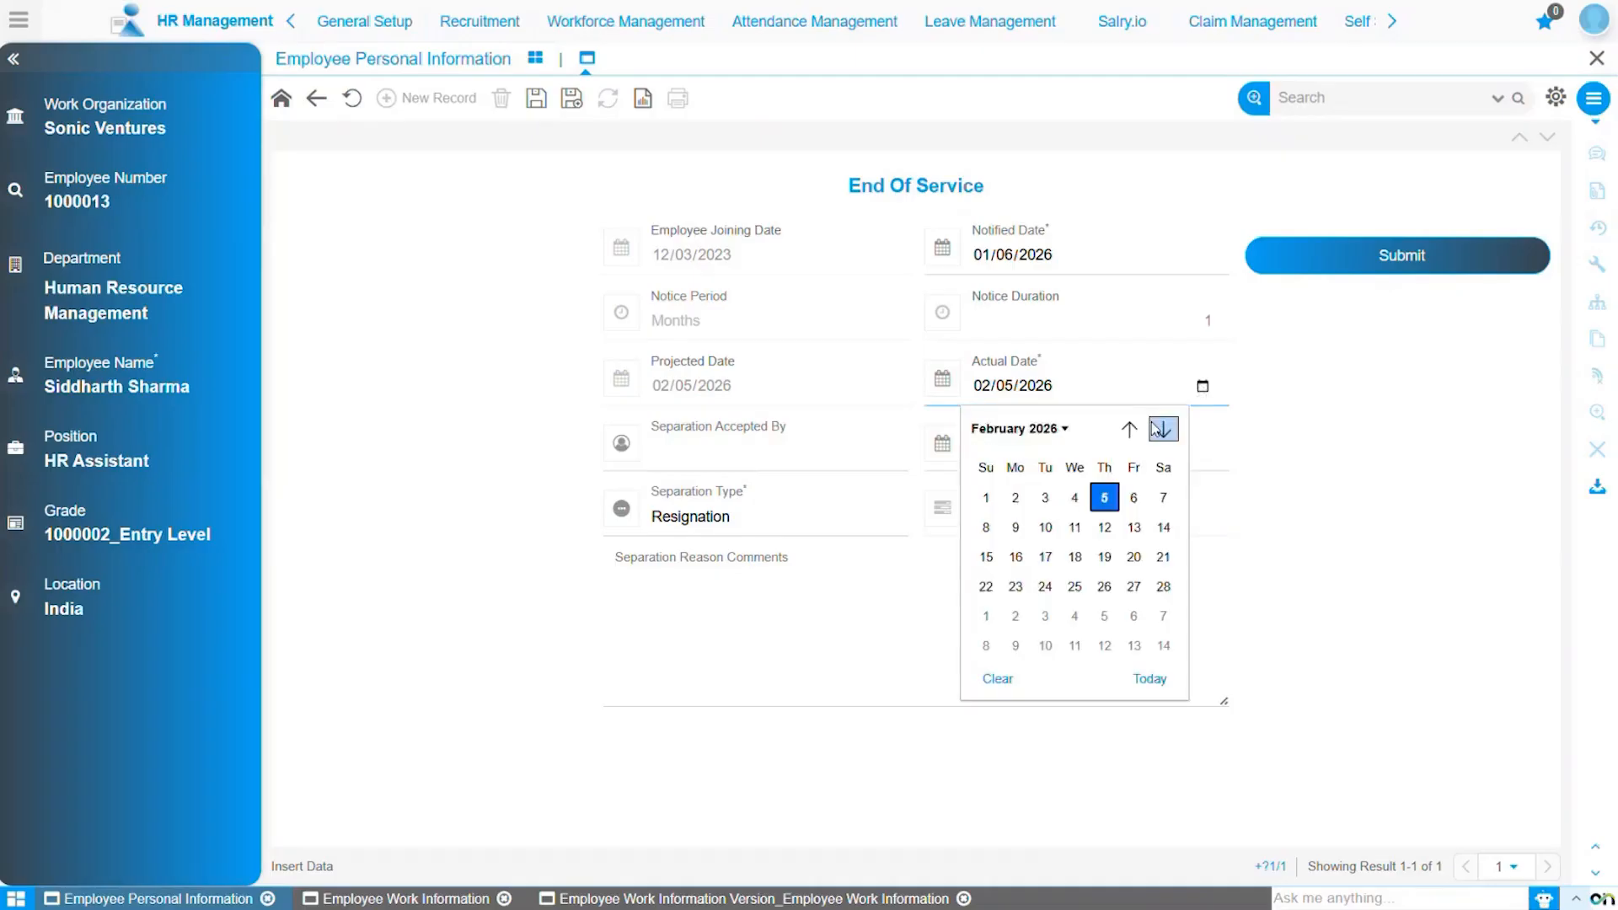
click(1129, 429)
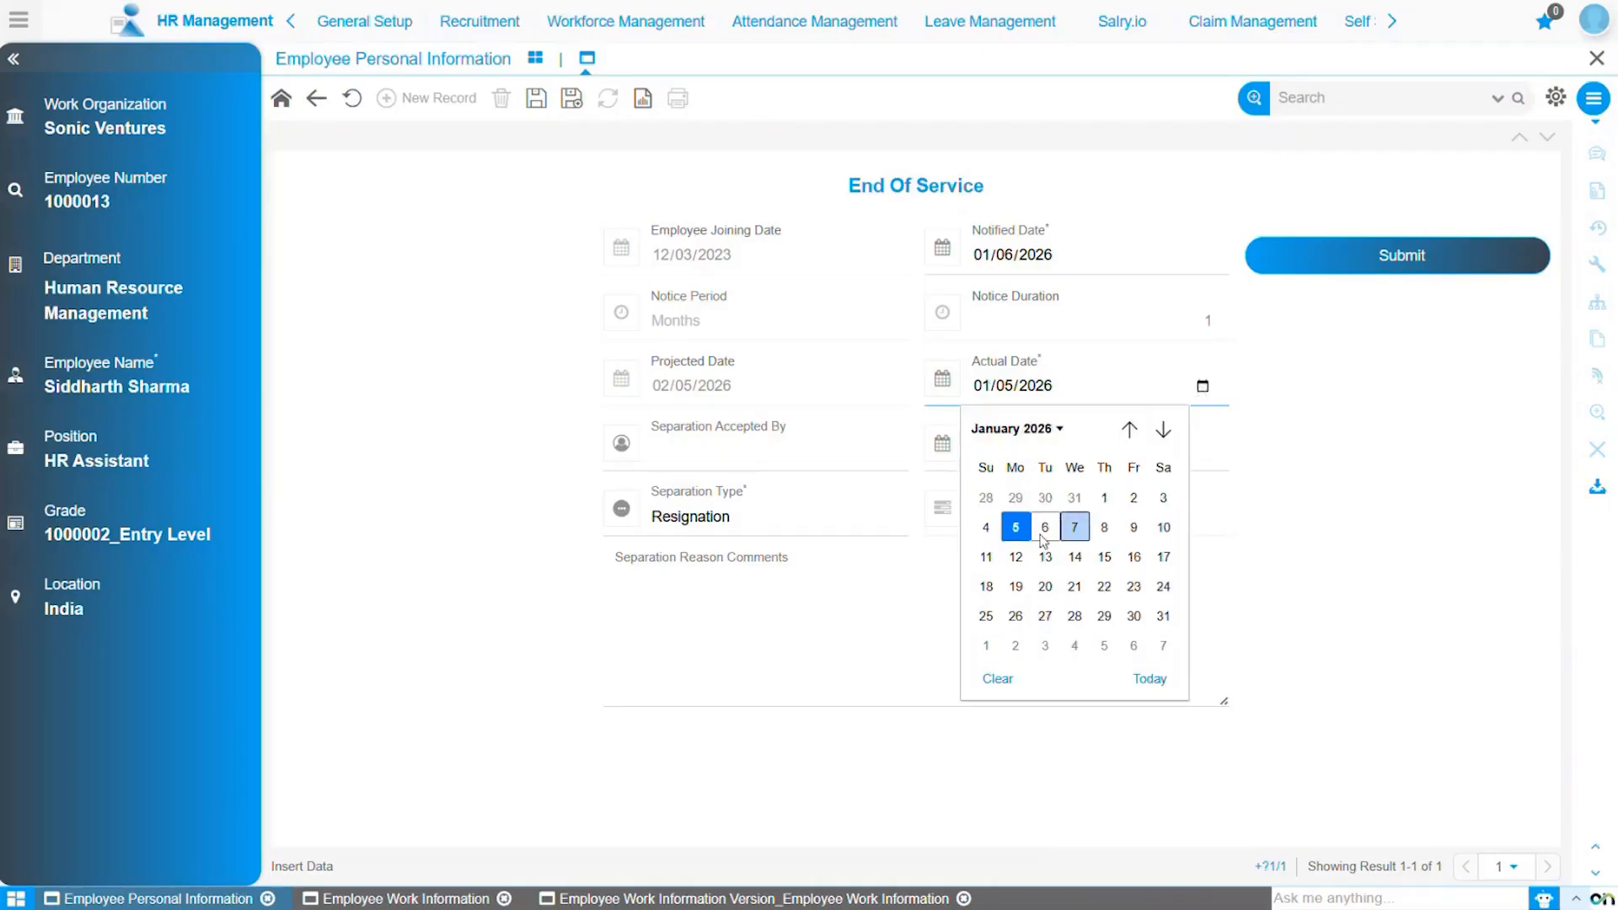
click(1014, 560)
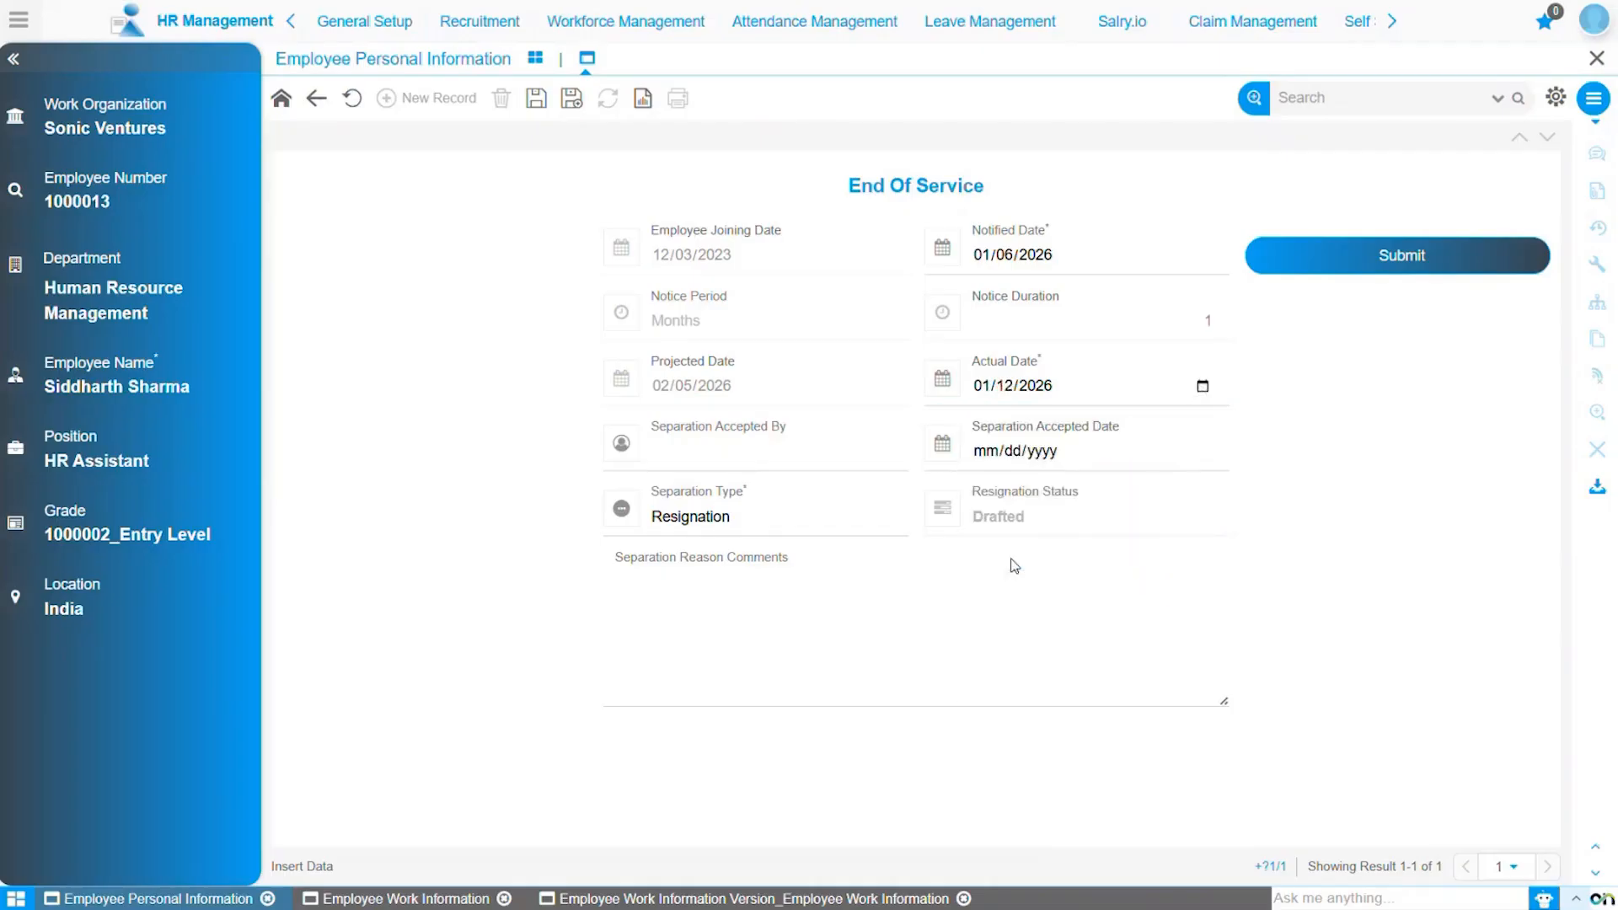
Choose the accepting employee in Separation Accepted By and set the Separation Accepted Date to 01/06/2026.
click(793, 462)
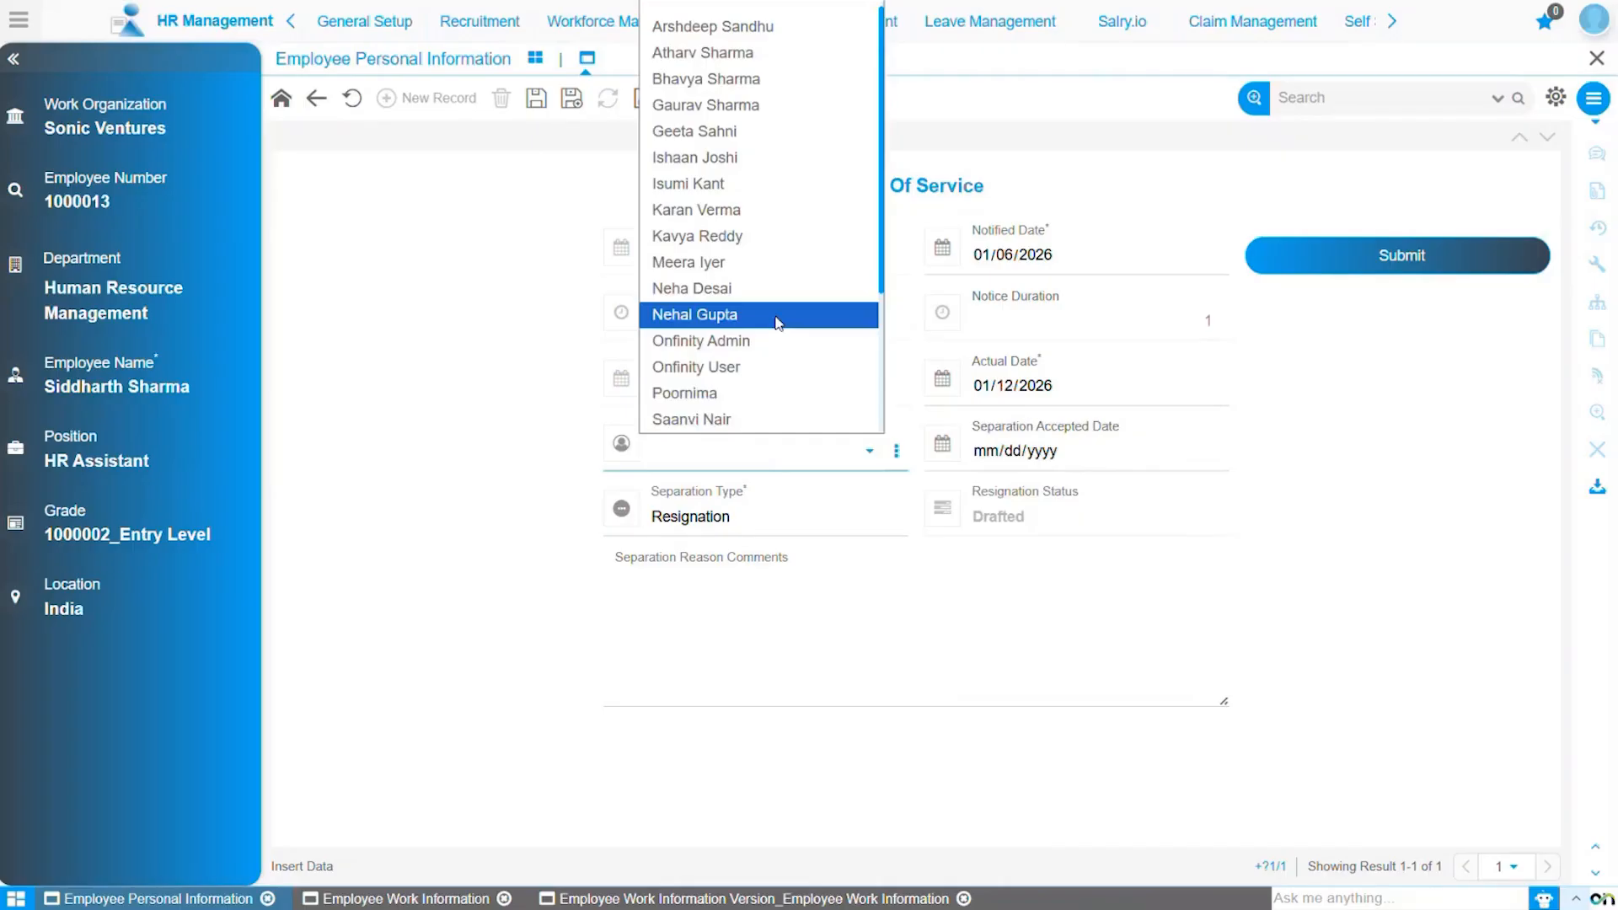
click(772, 308)
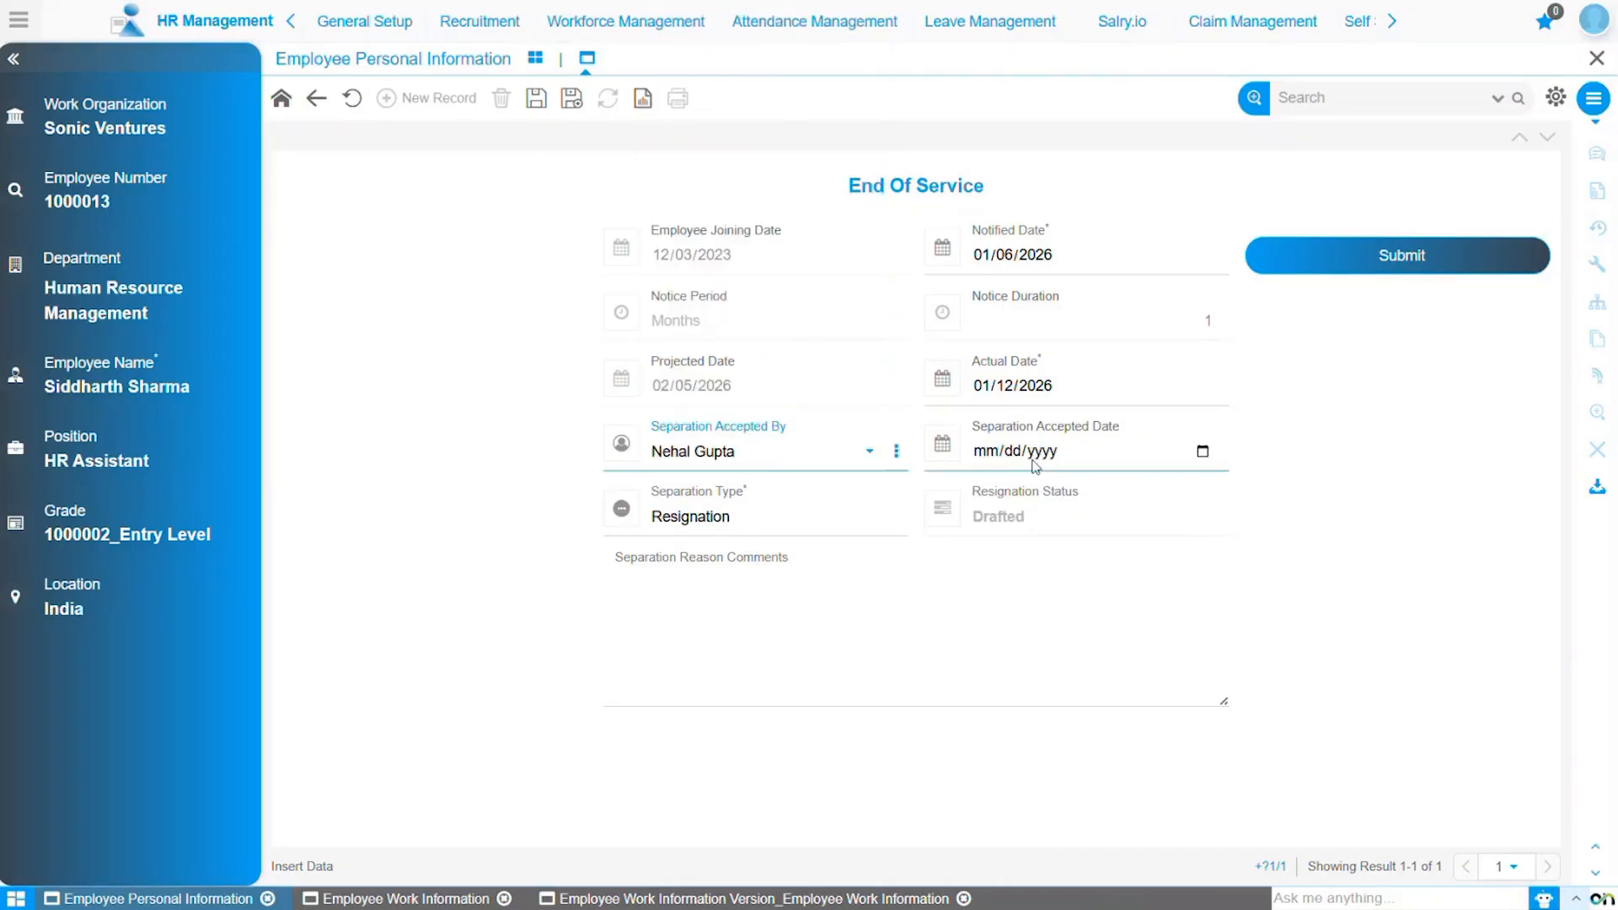
click(1202, 451)
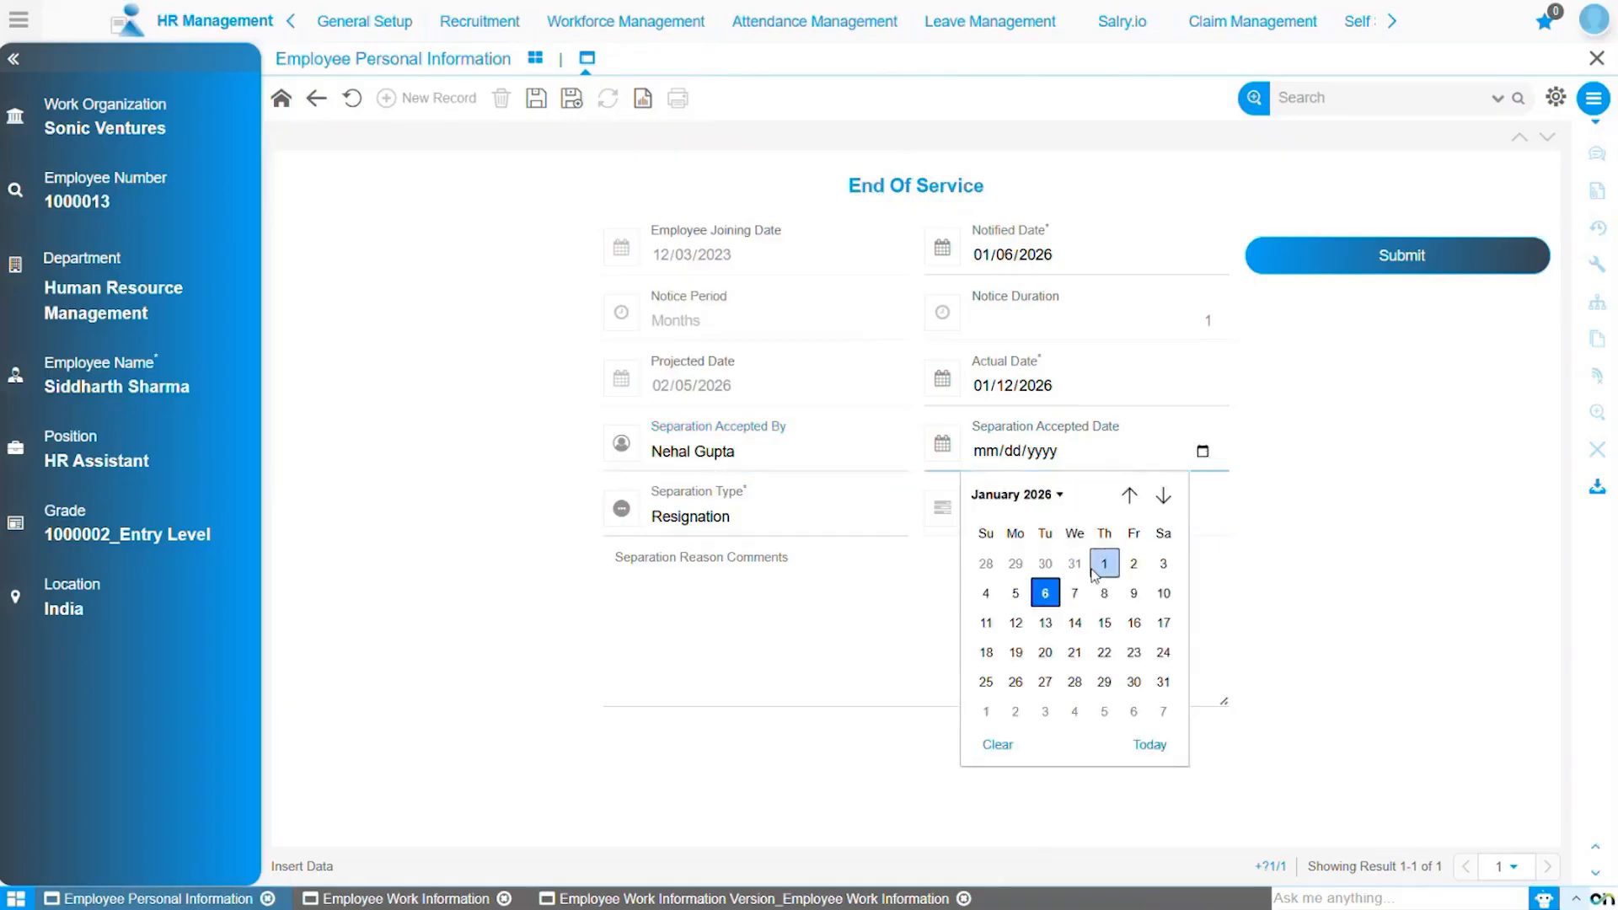
click(1045, 593)
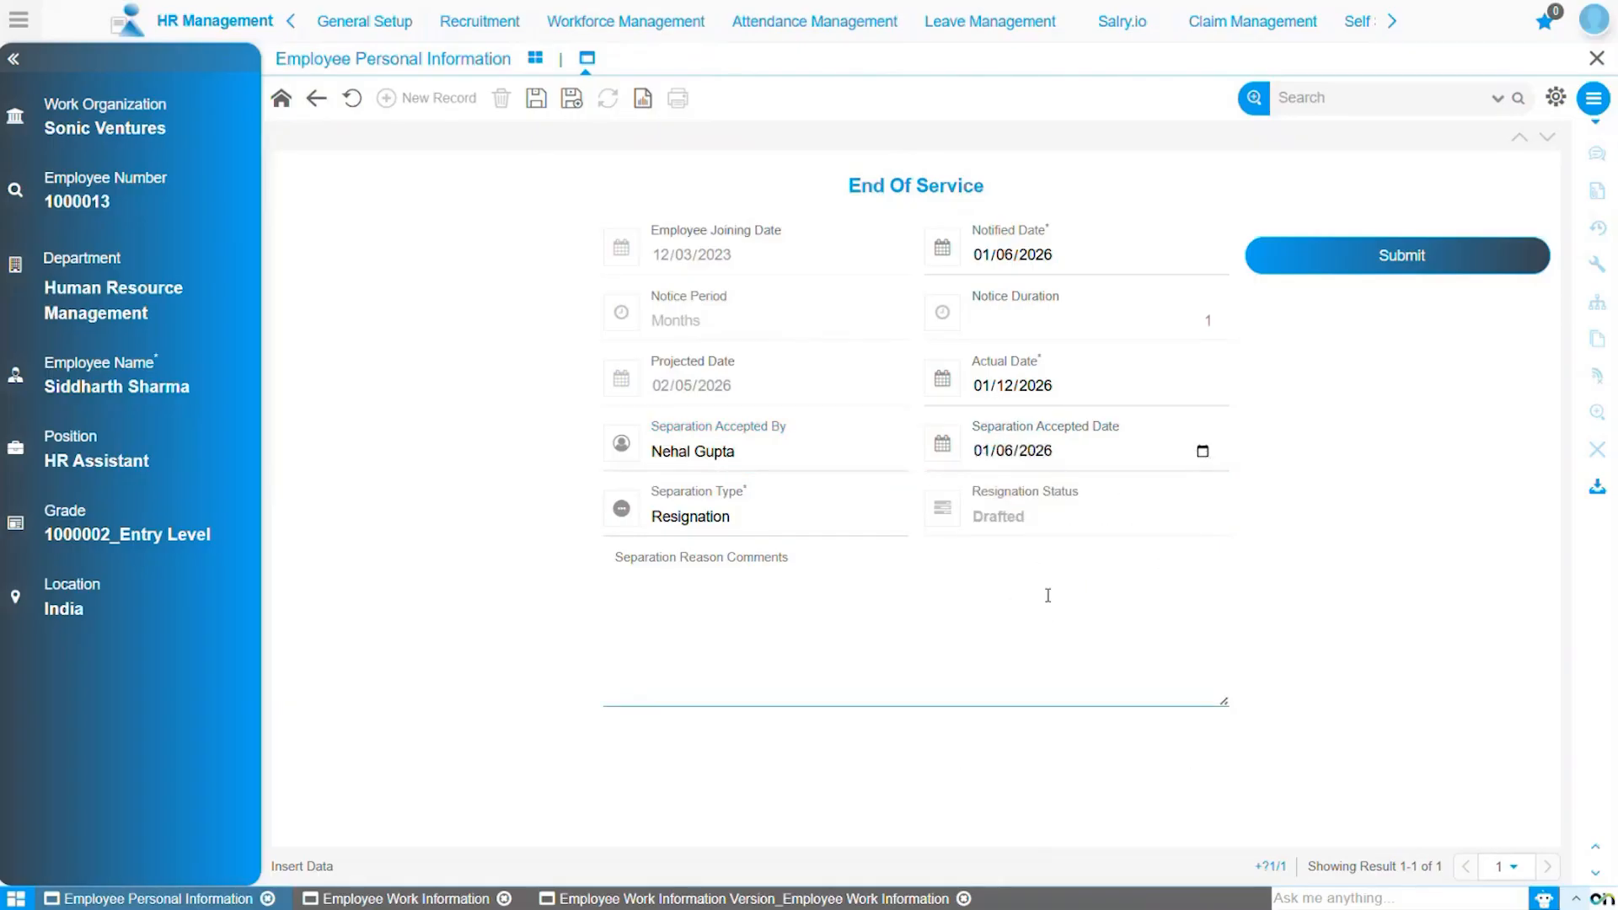
Set the Separation Type to Termination and enter the reason comment "Due to violation of company policies.".
click(837, 516)
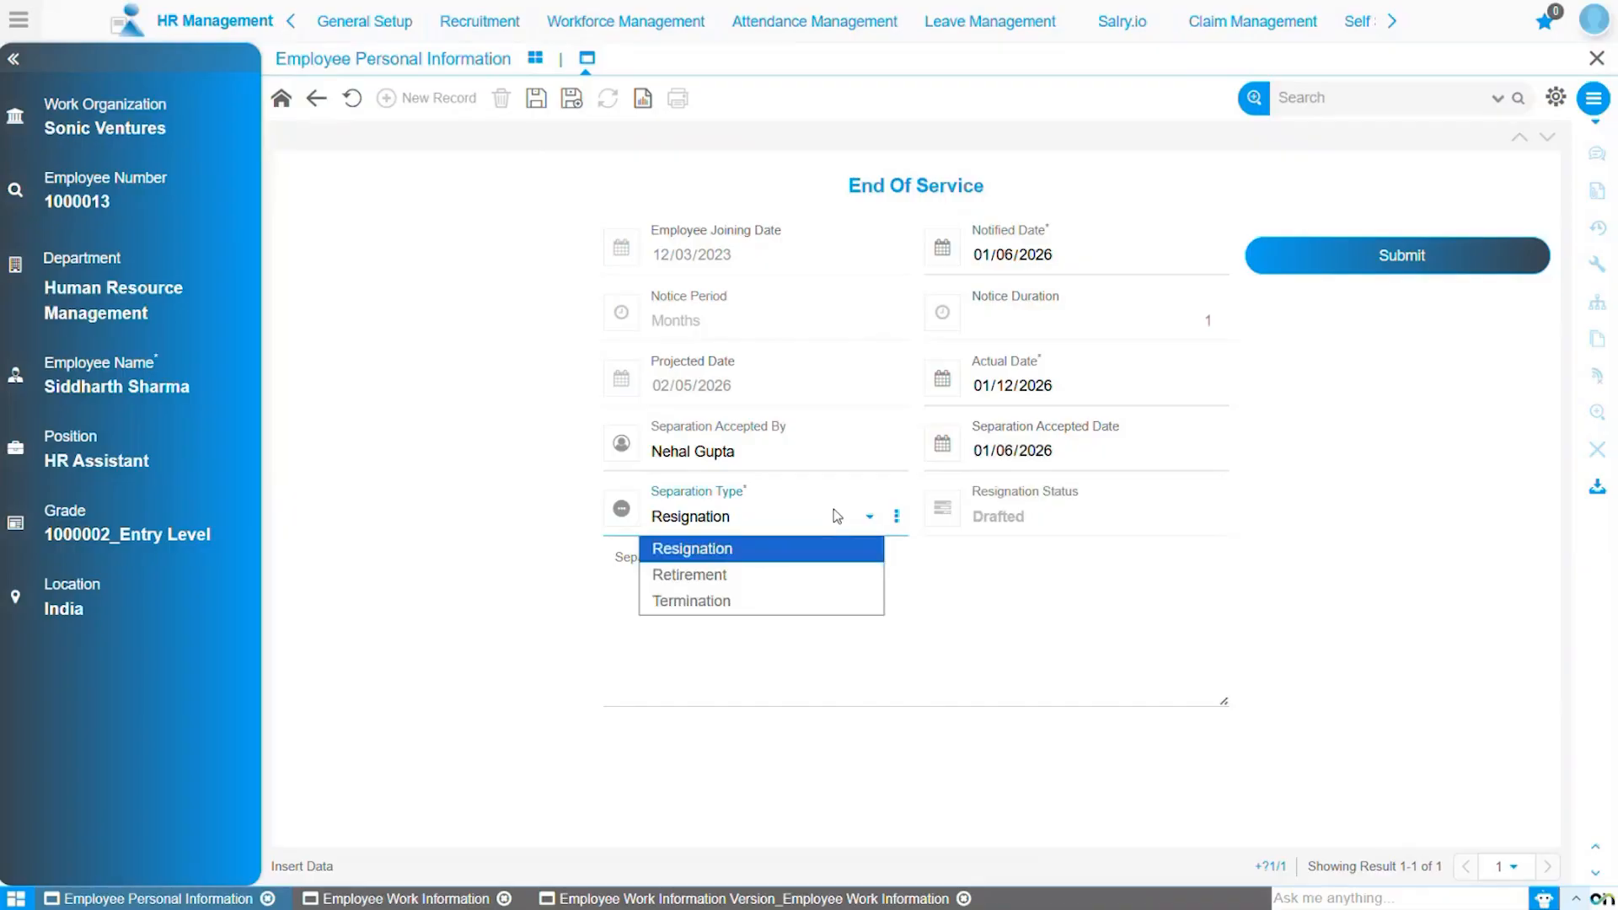
click(832, 596)
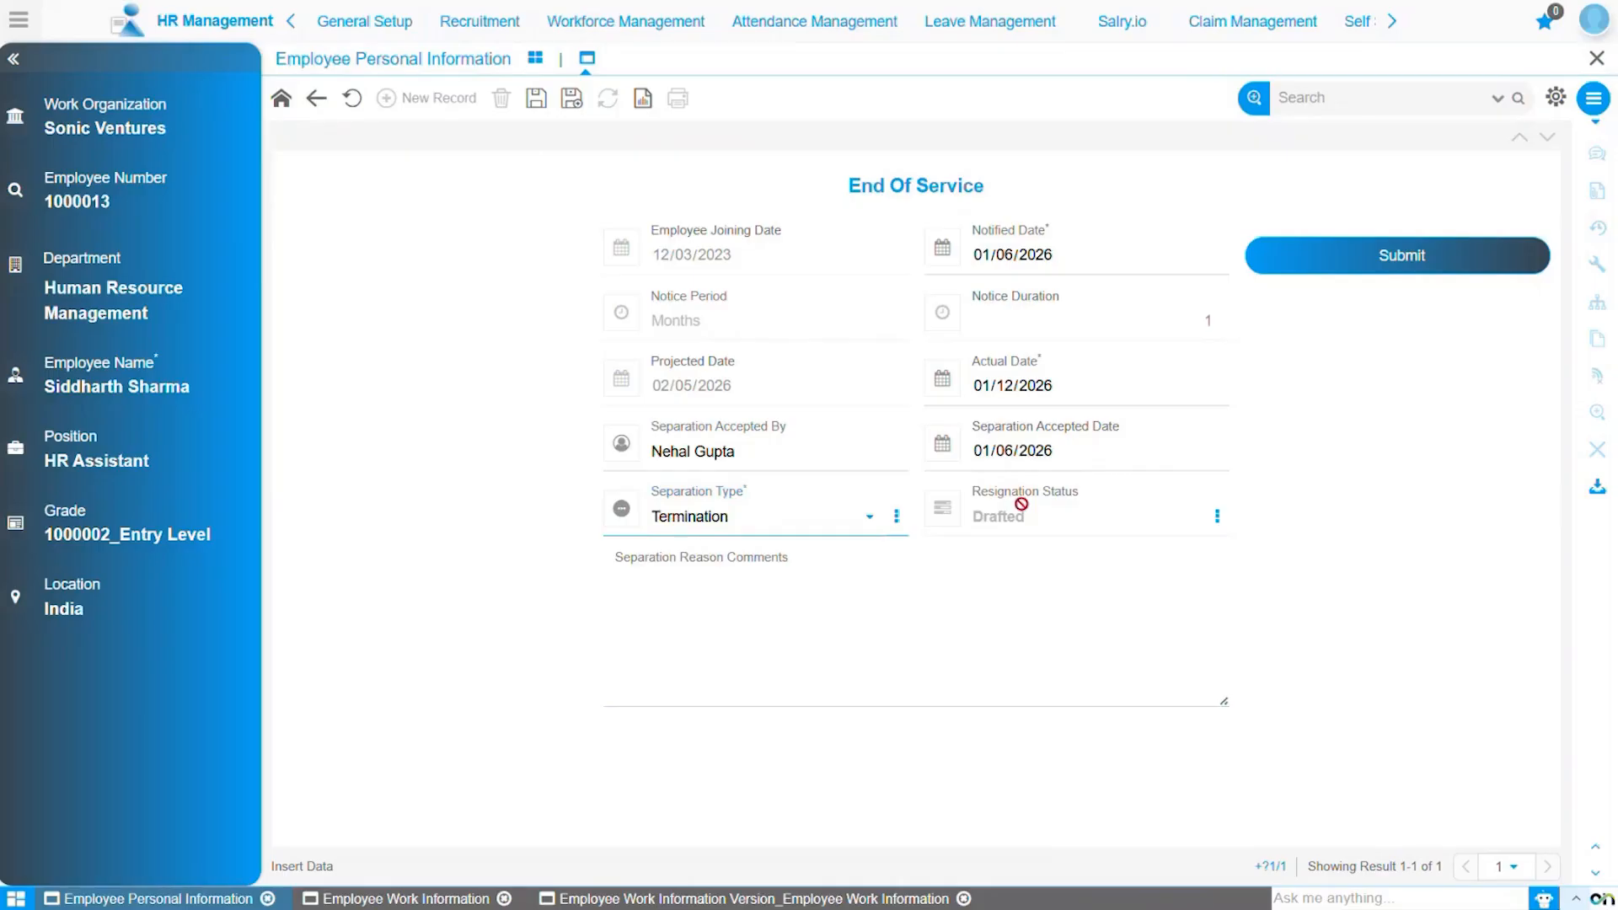
click(846, 581)
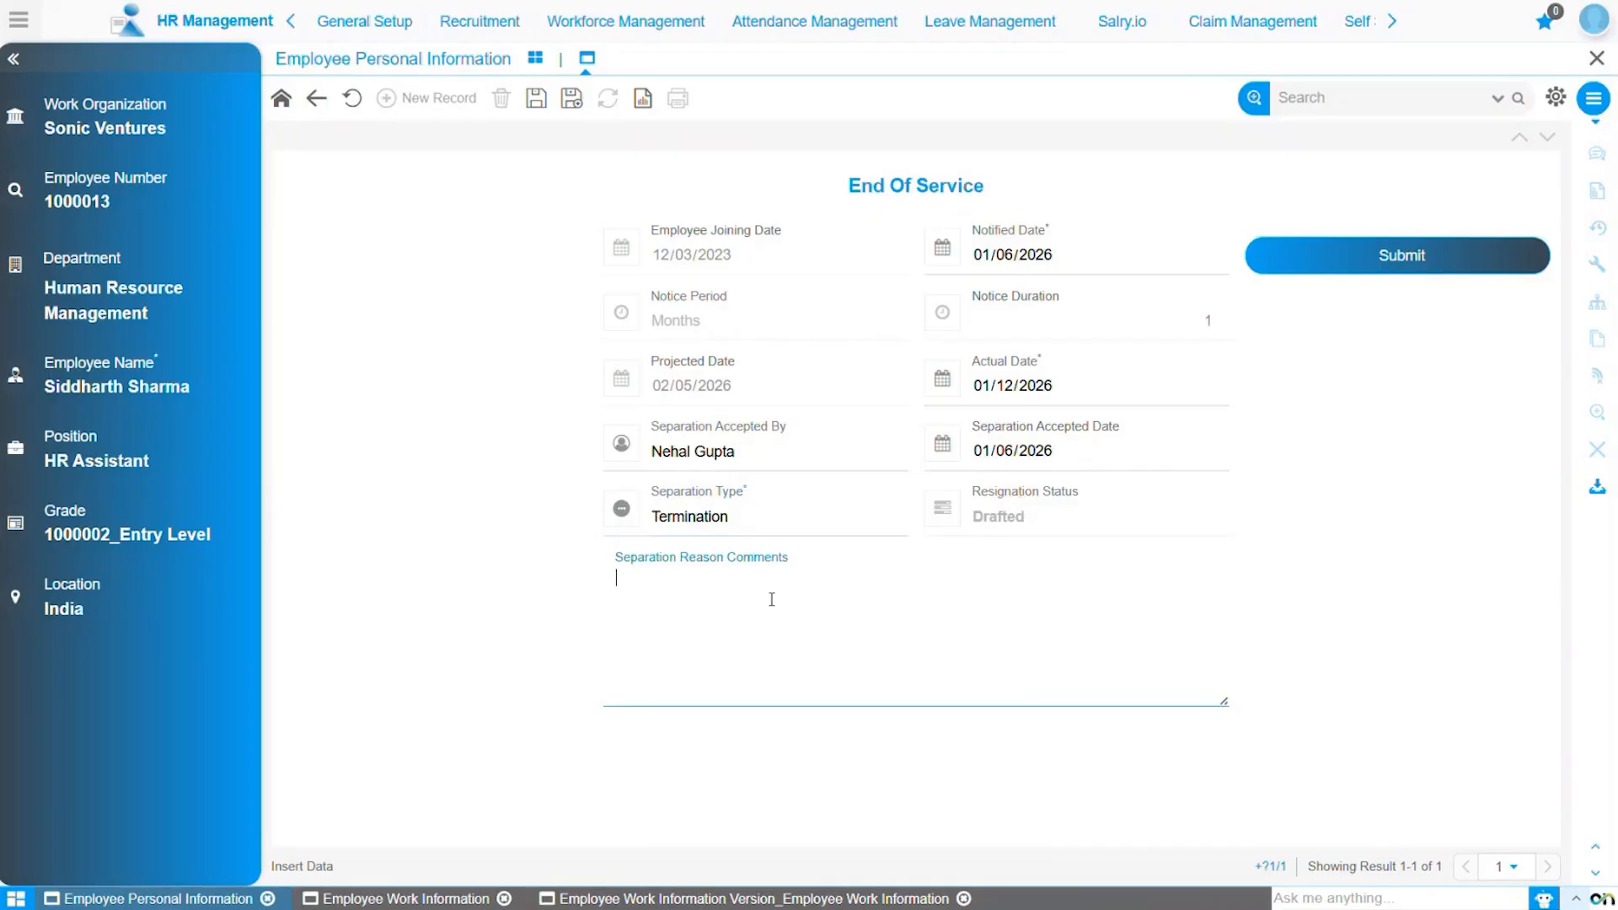
text(Due to violation of company policies.)
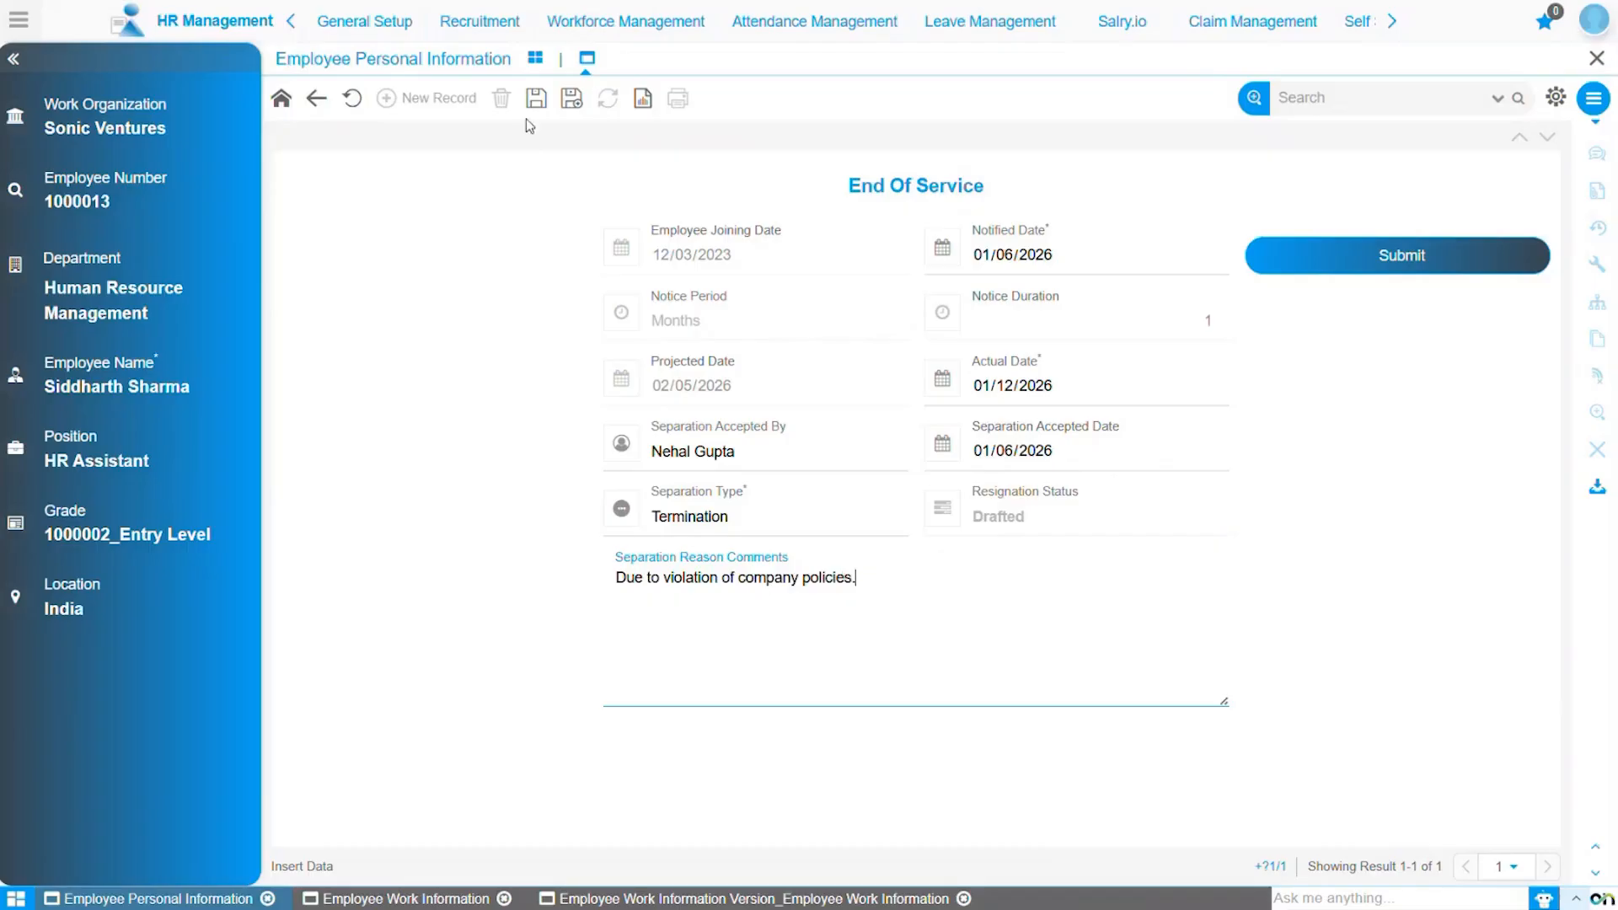
Save the End of Service record and submit it, confirming that the process should start.
click(538, 99)
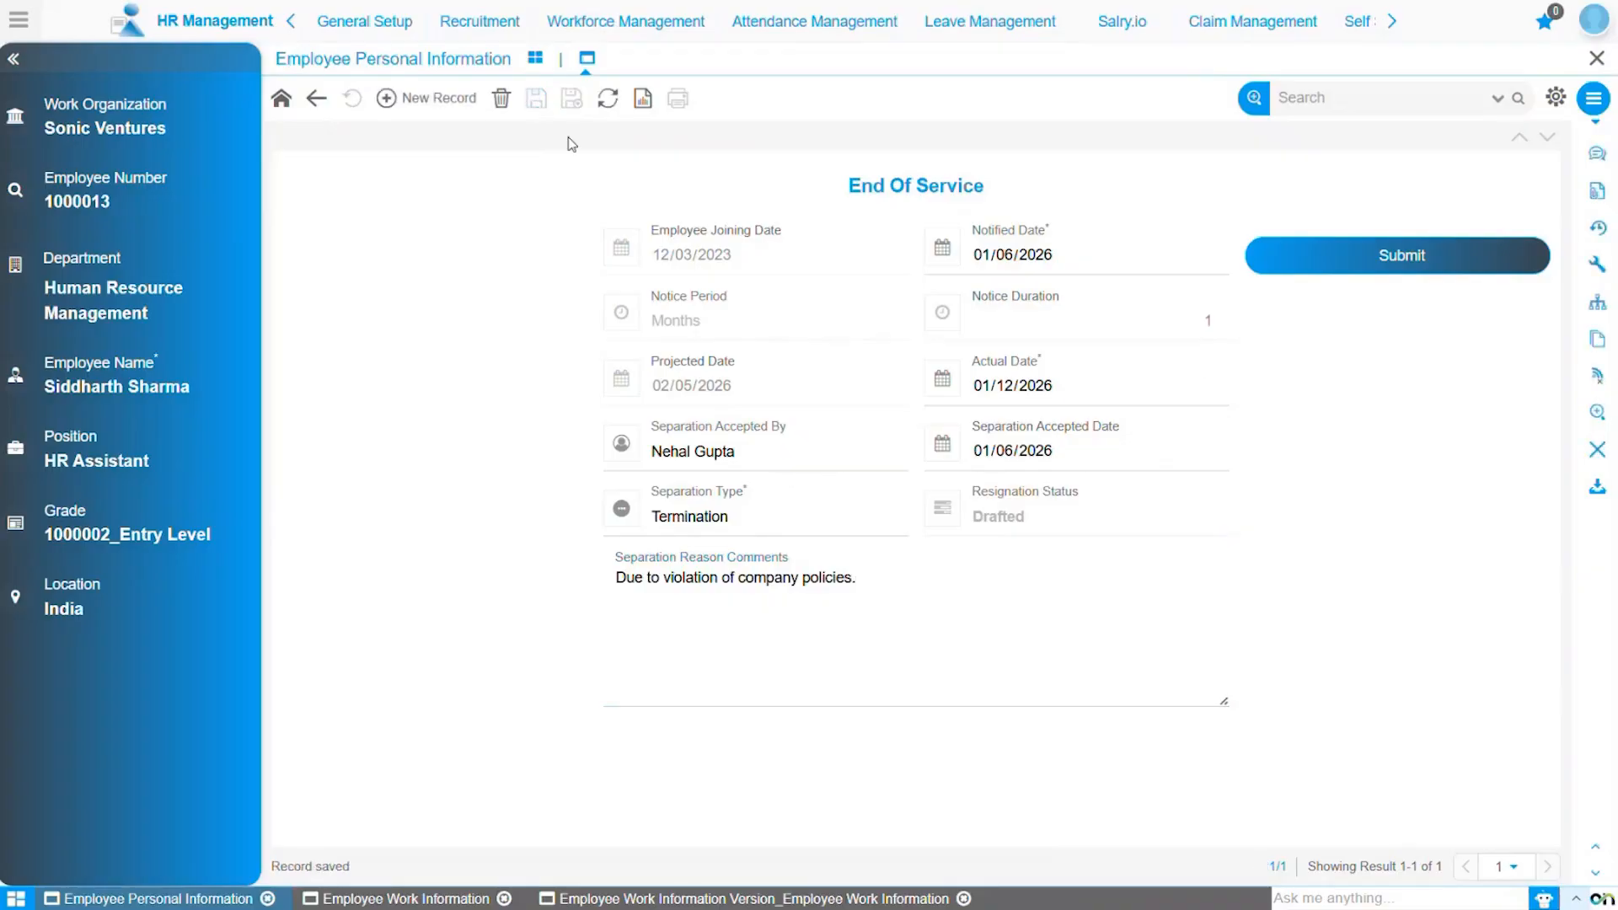
click(1499, 255)
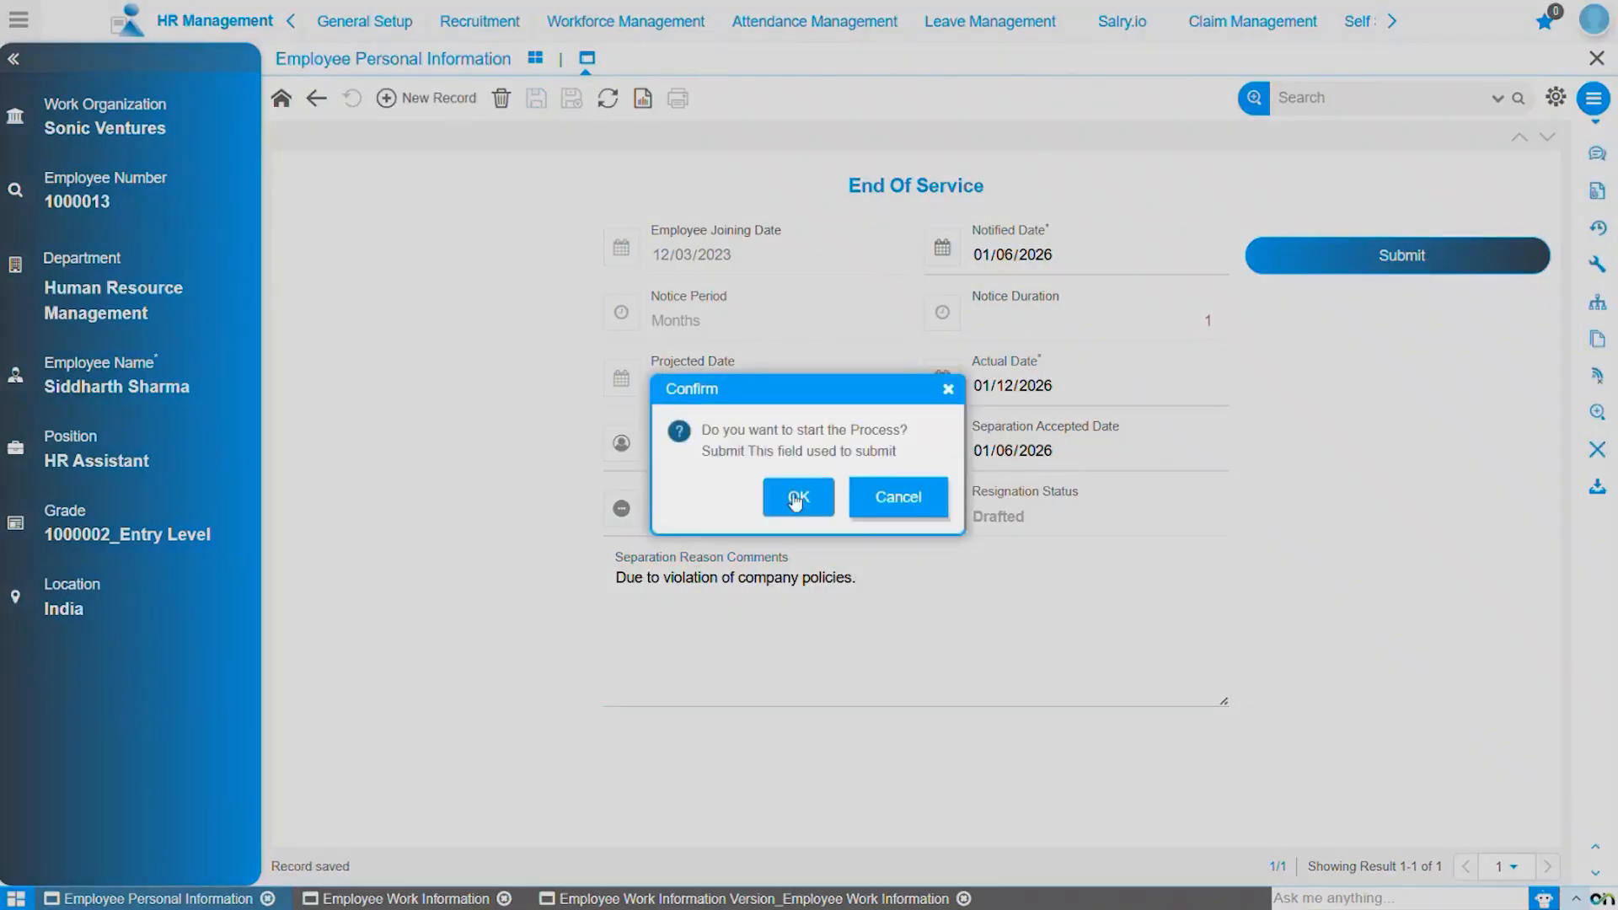
click(801, 498)
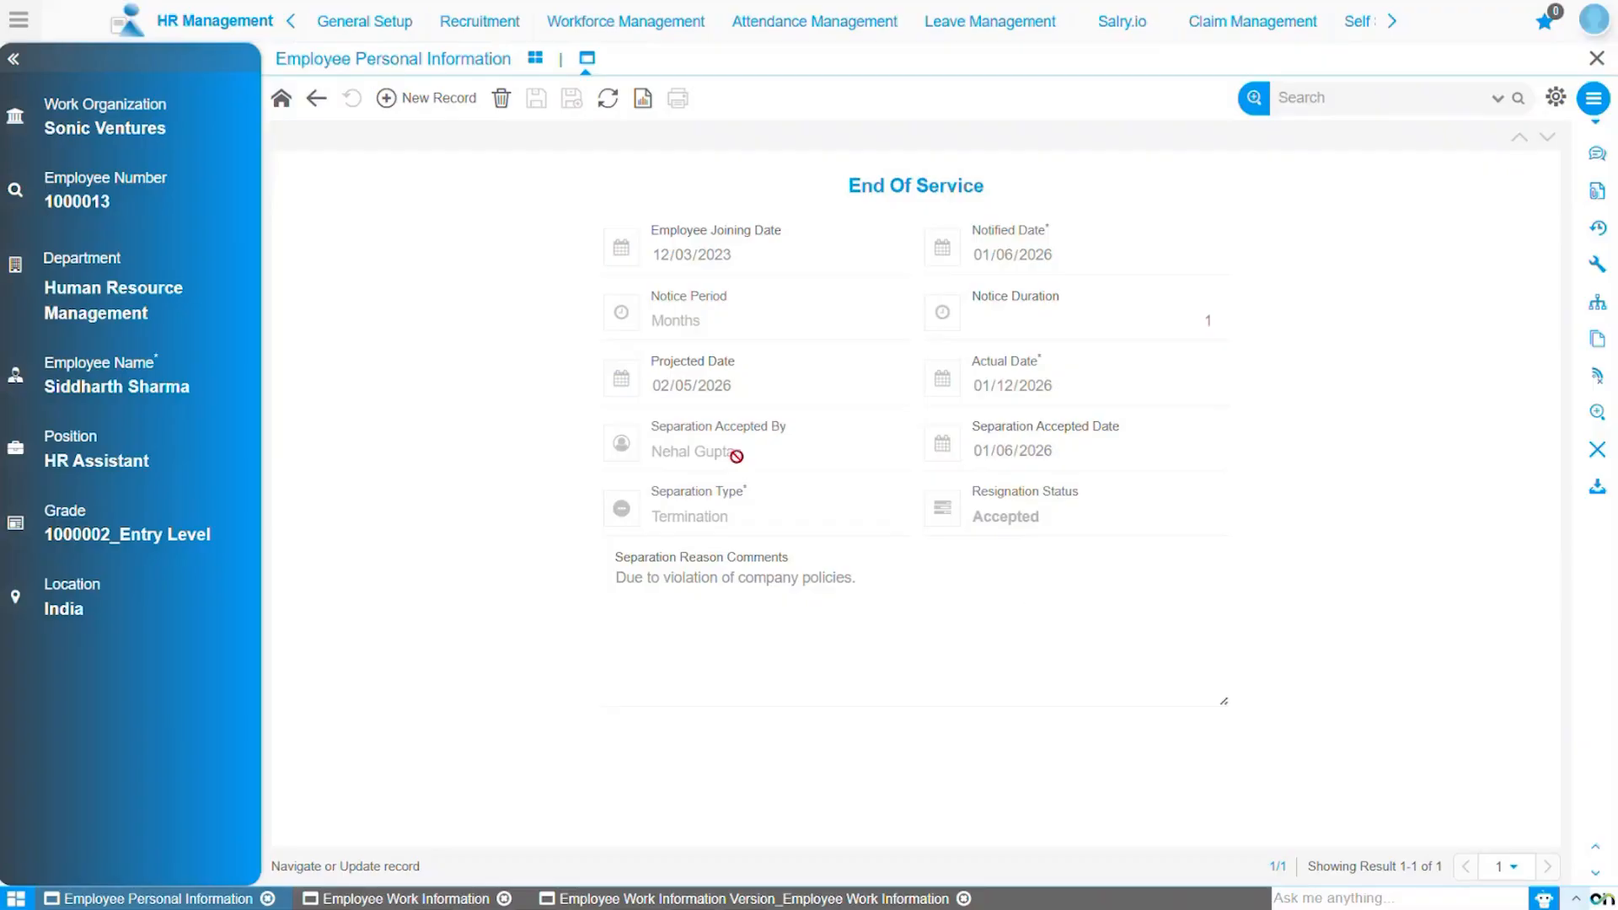
Go back to the Employee Personal Information dashboard and open the Ceased Employment Report from Workforce Management.
click(532, 59)
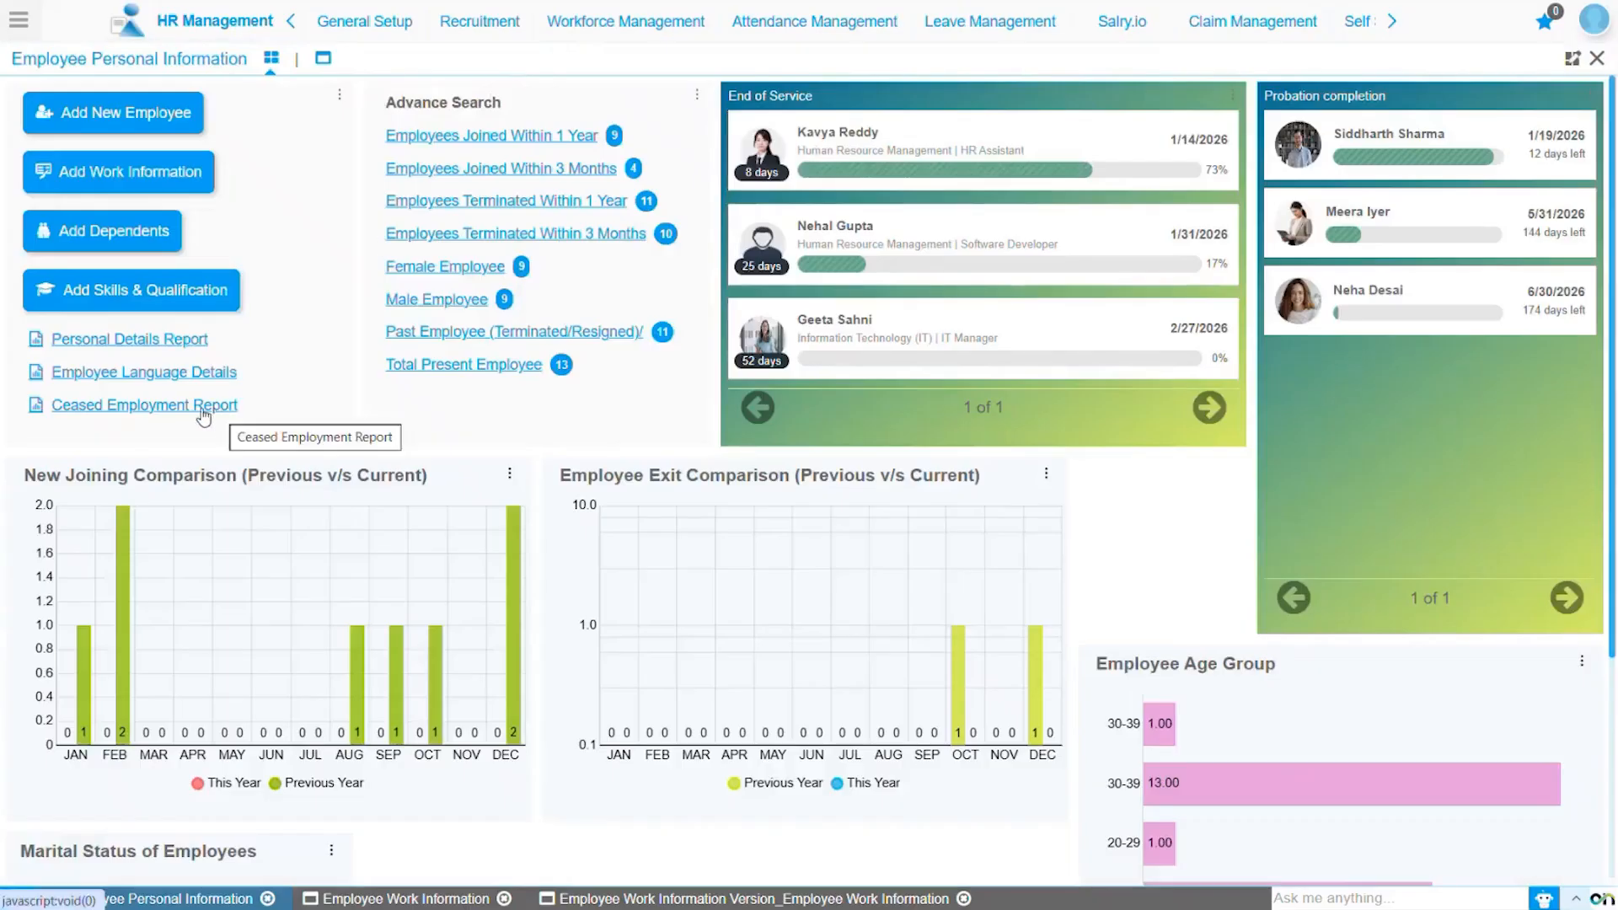
click(579, 39)
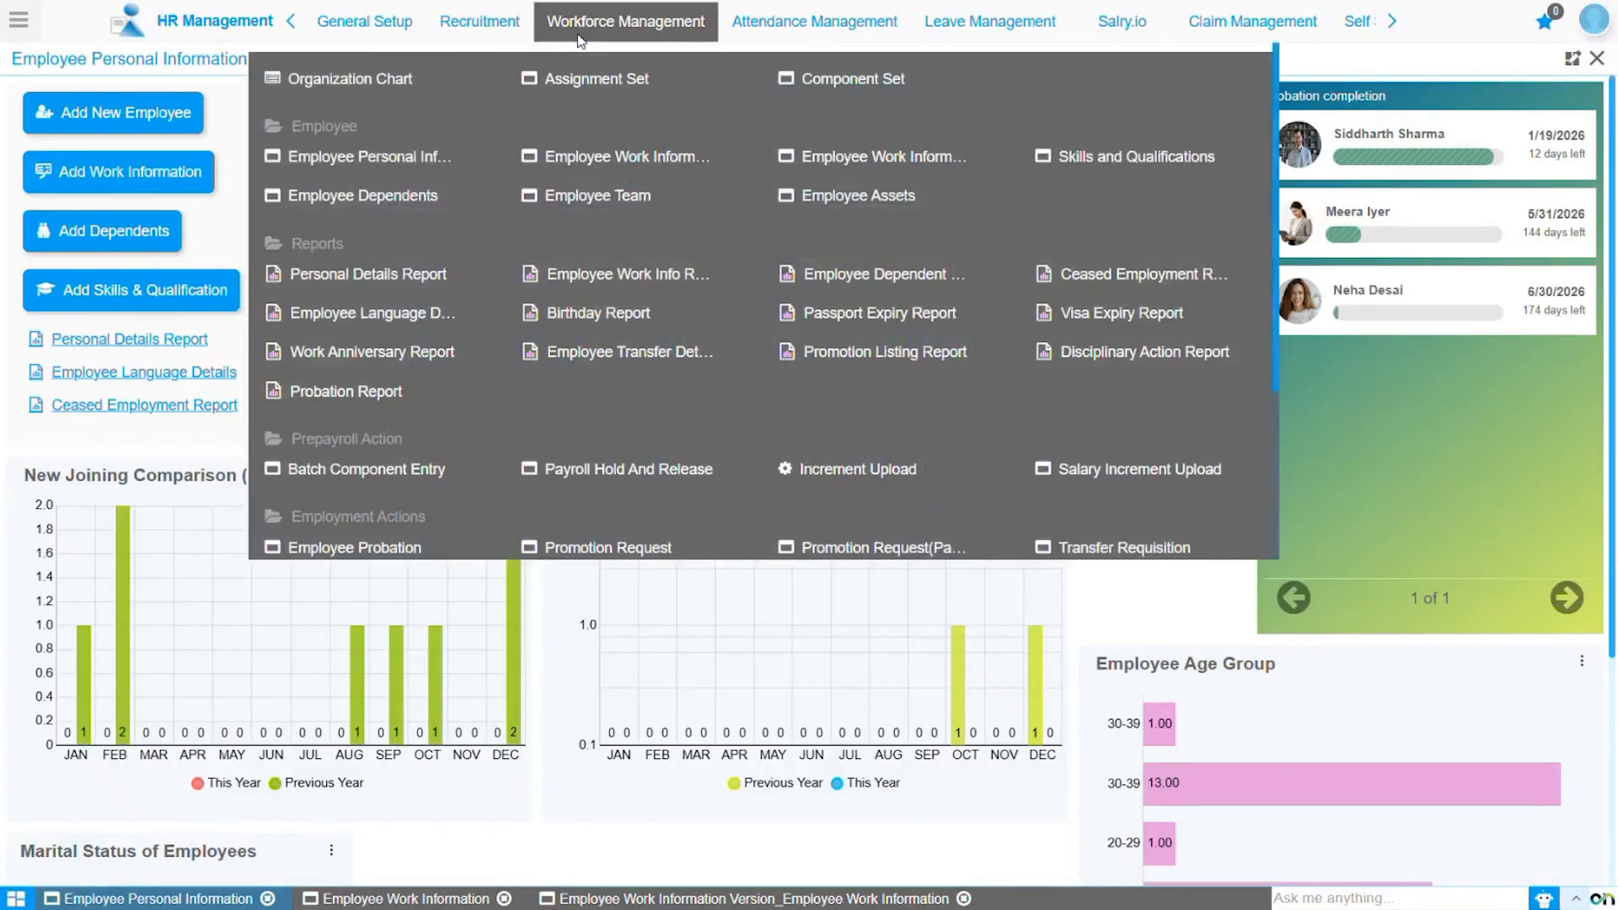
click(1077, 284)
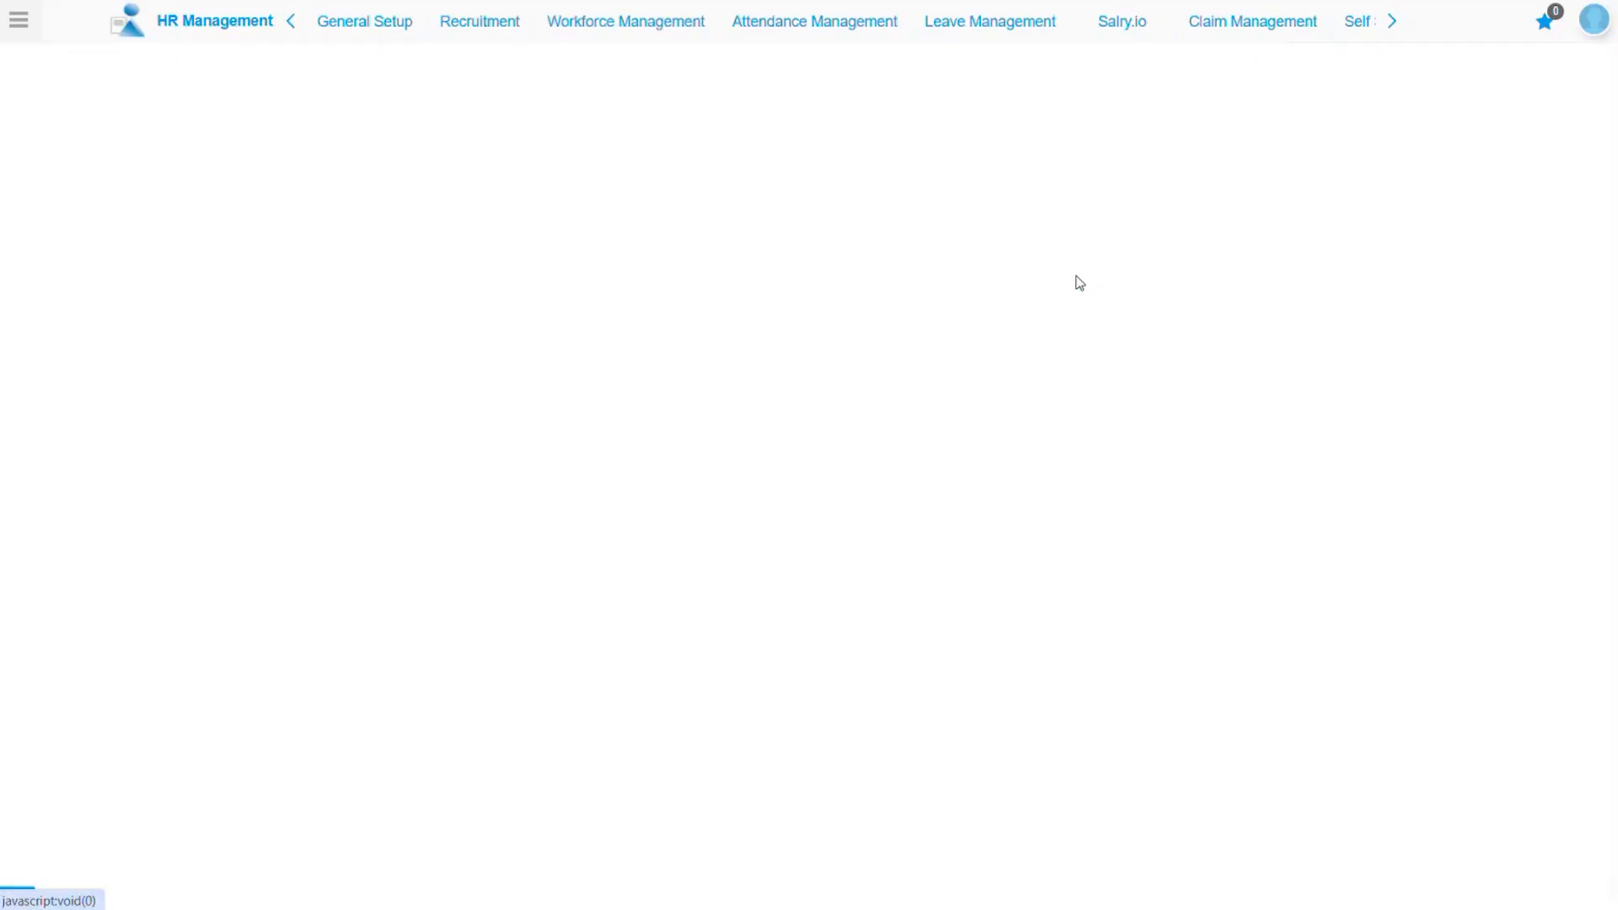
Review the available report types without choosing one, and keep Sonic Ventures as the report's organization.
click(187, 127)
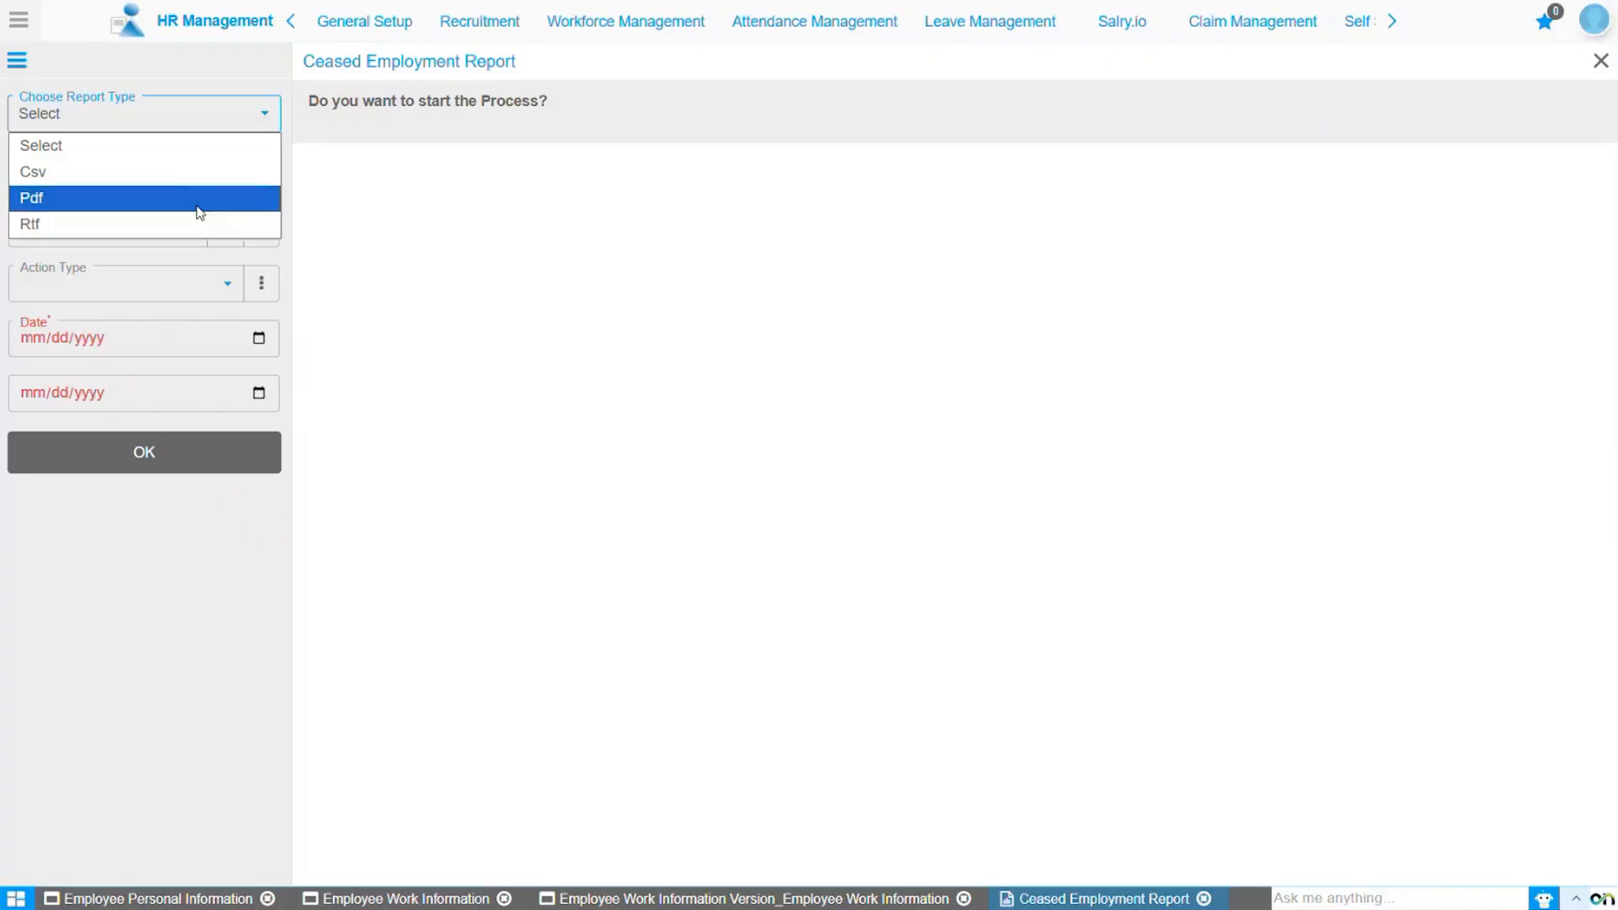
click(180, 146)
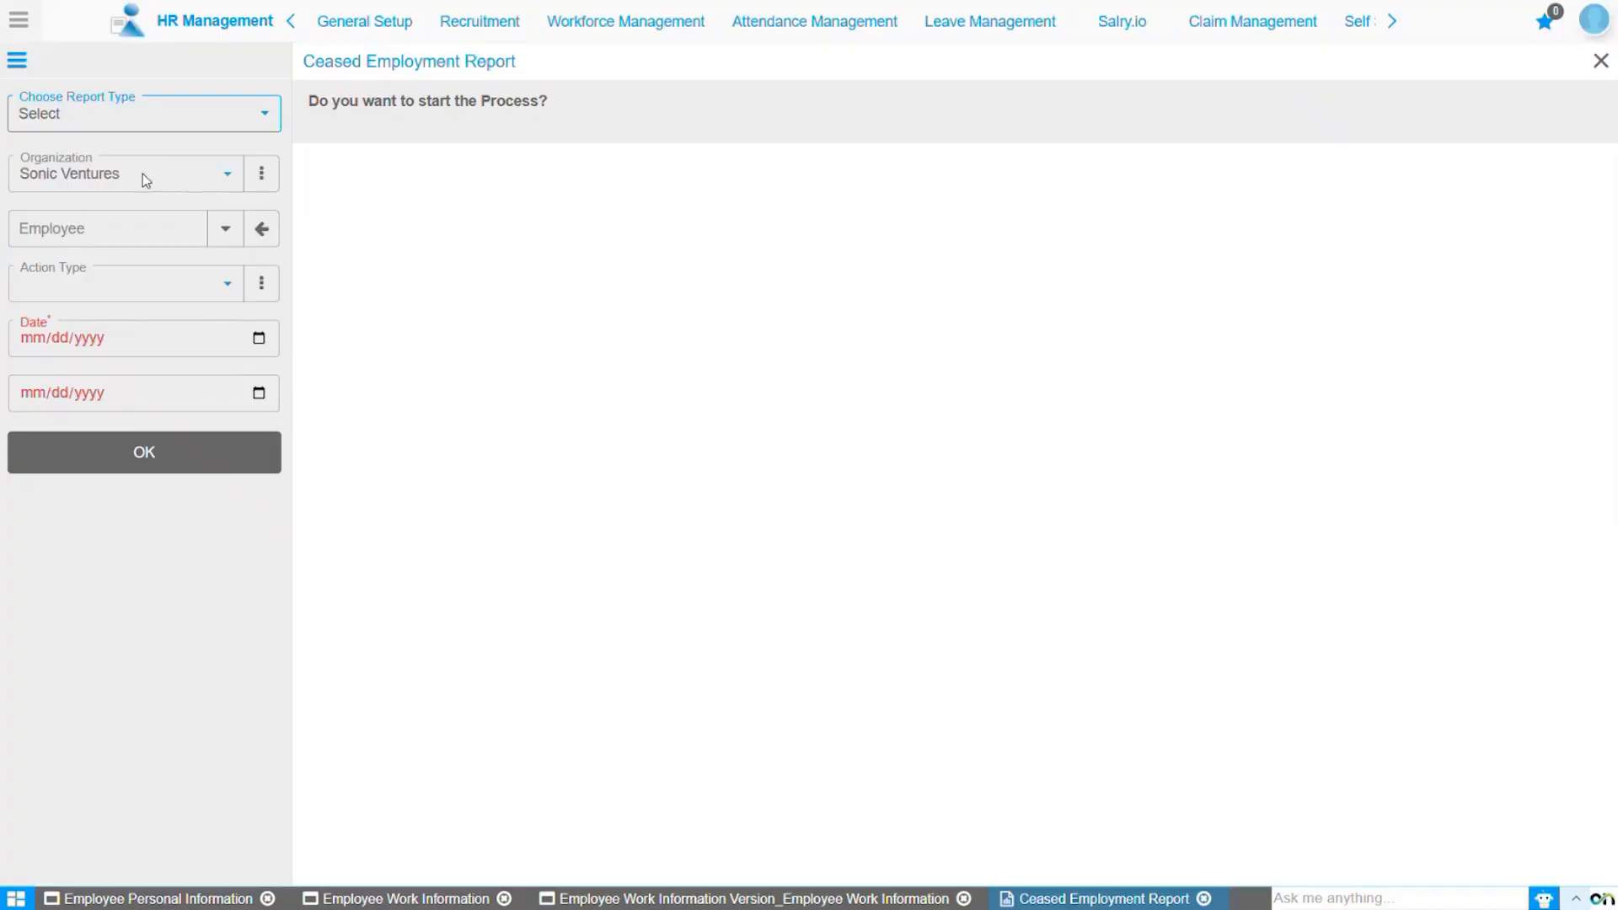
click(143, 173)
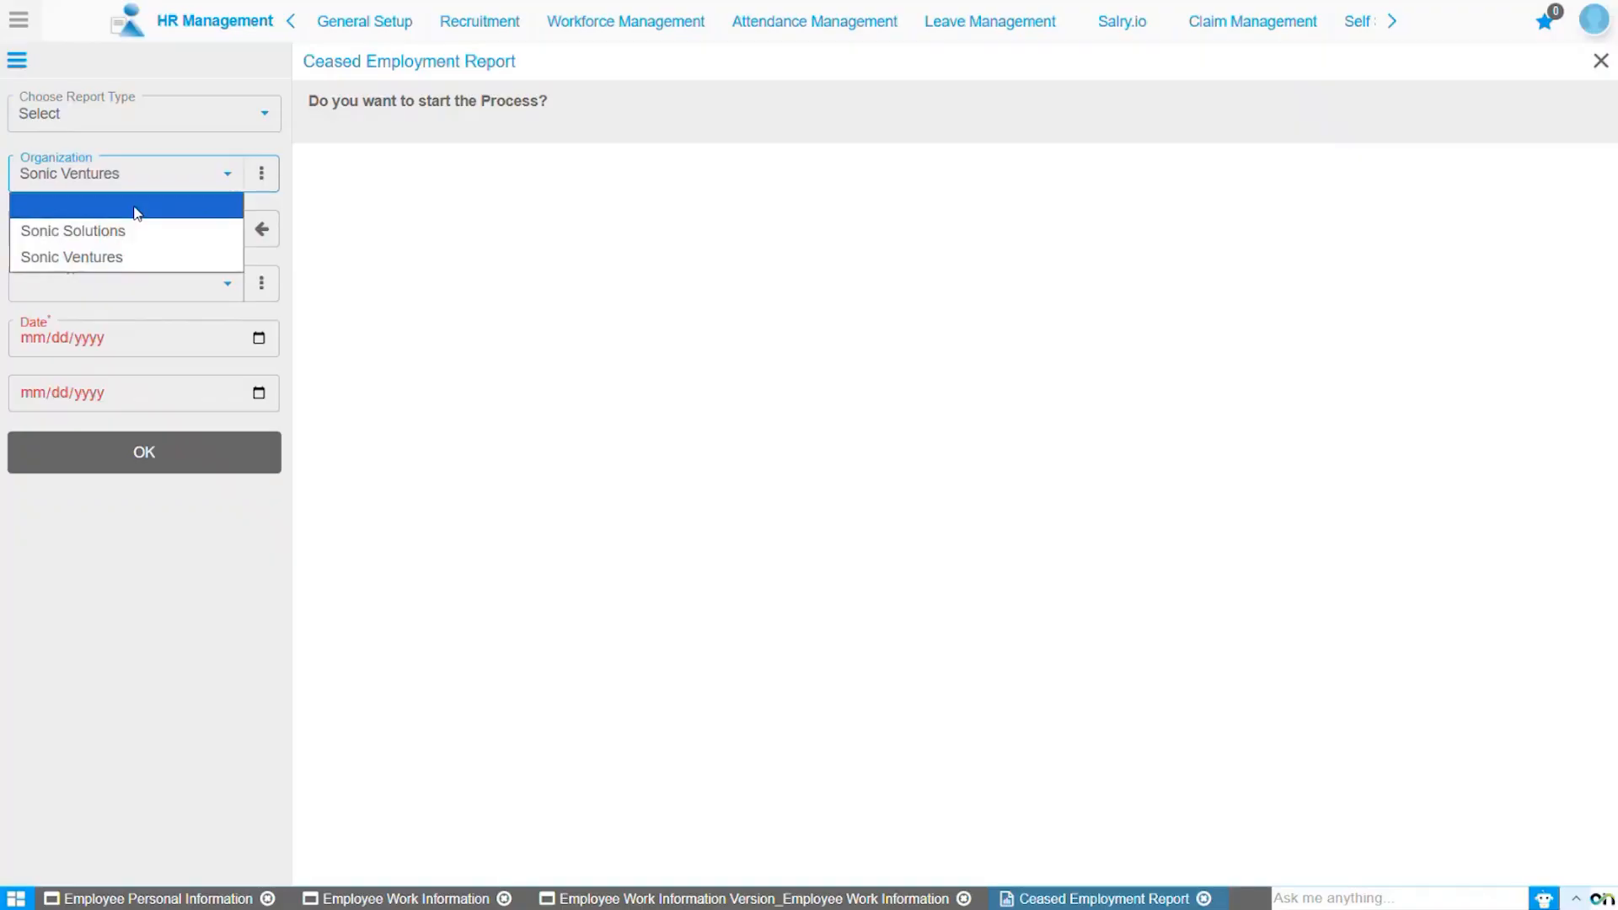
click(145, 268)
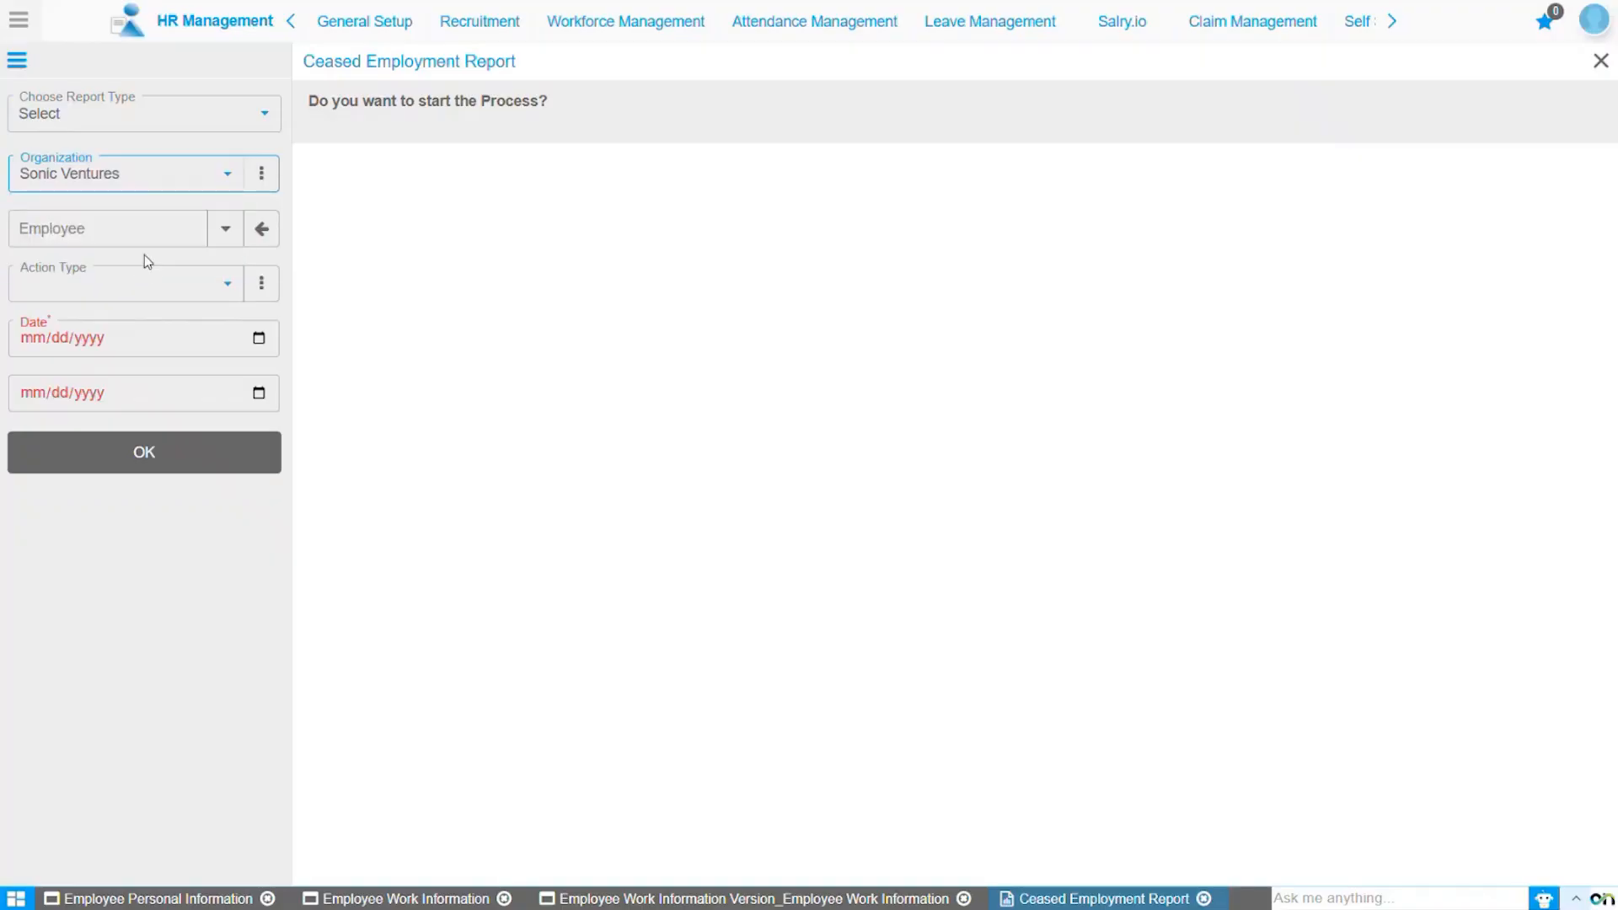
click(226, 243)
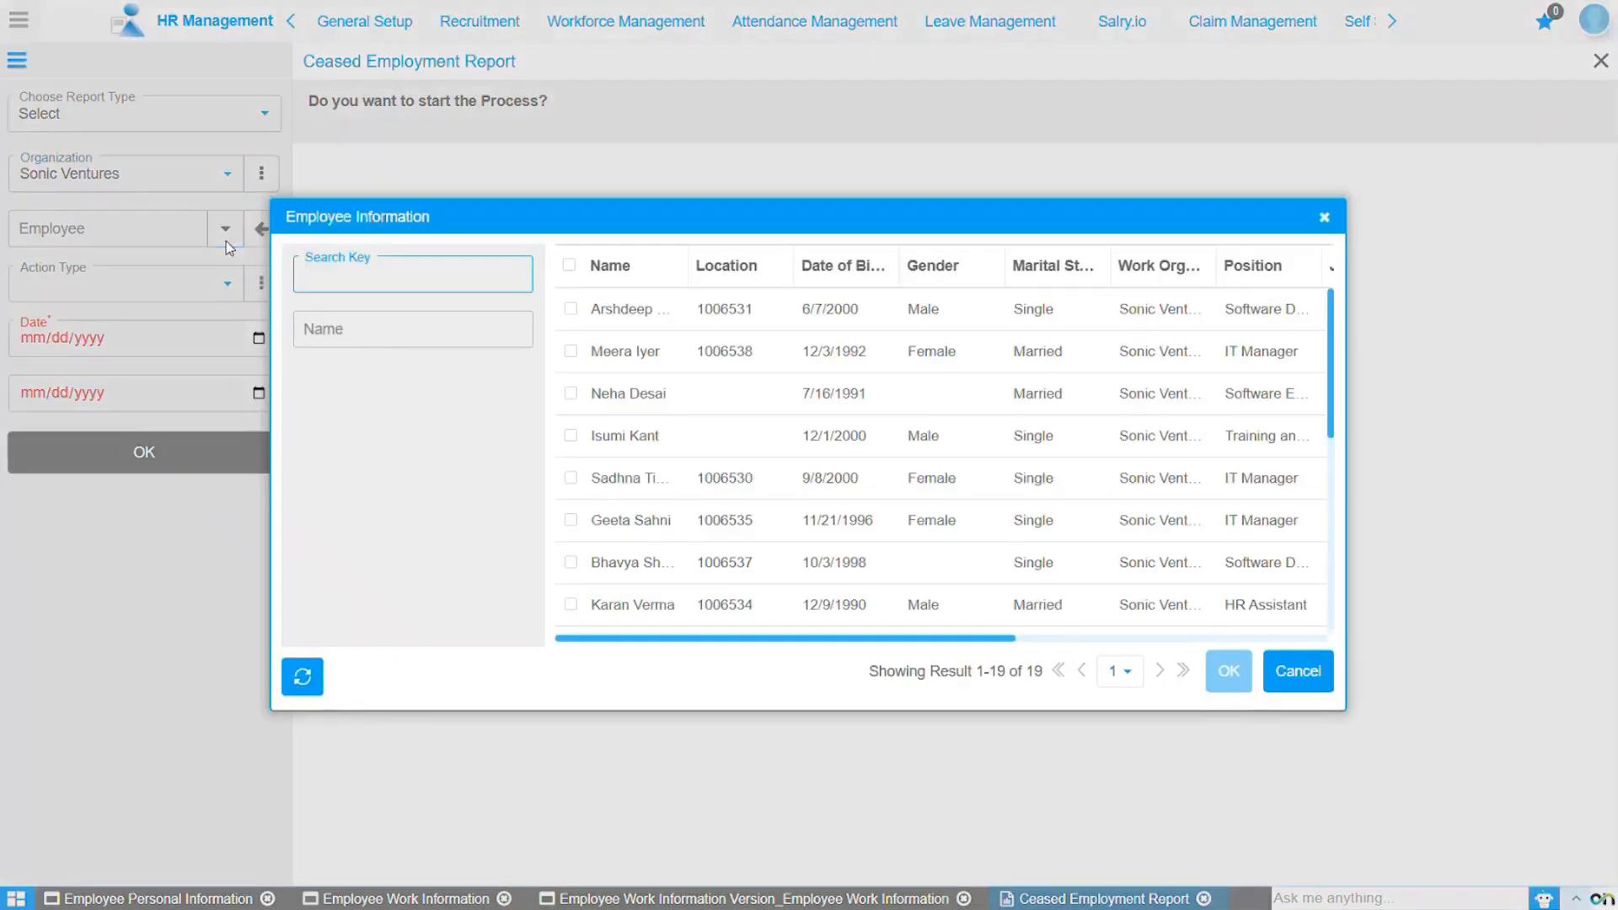
click(571, 309)
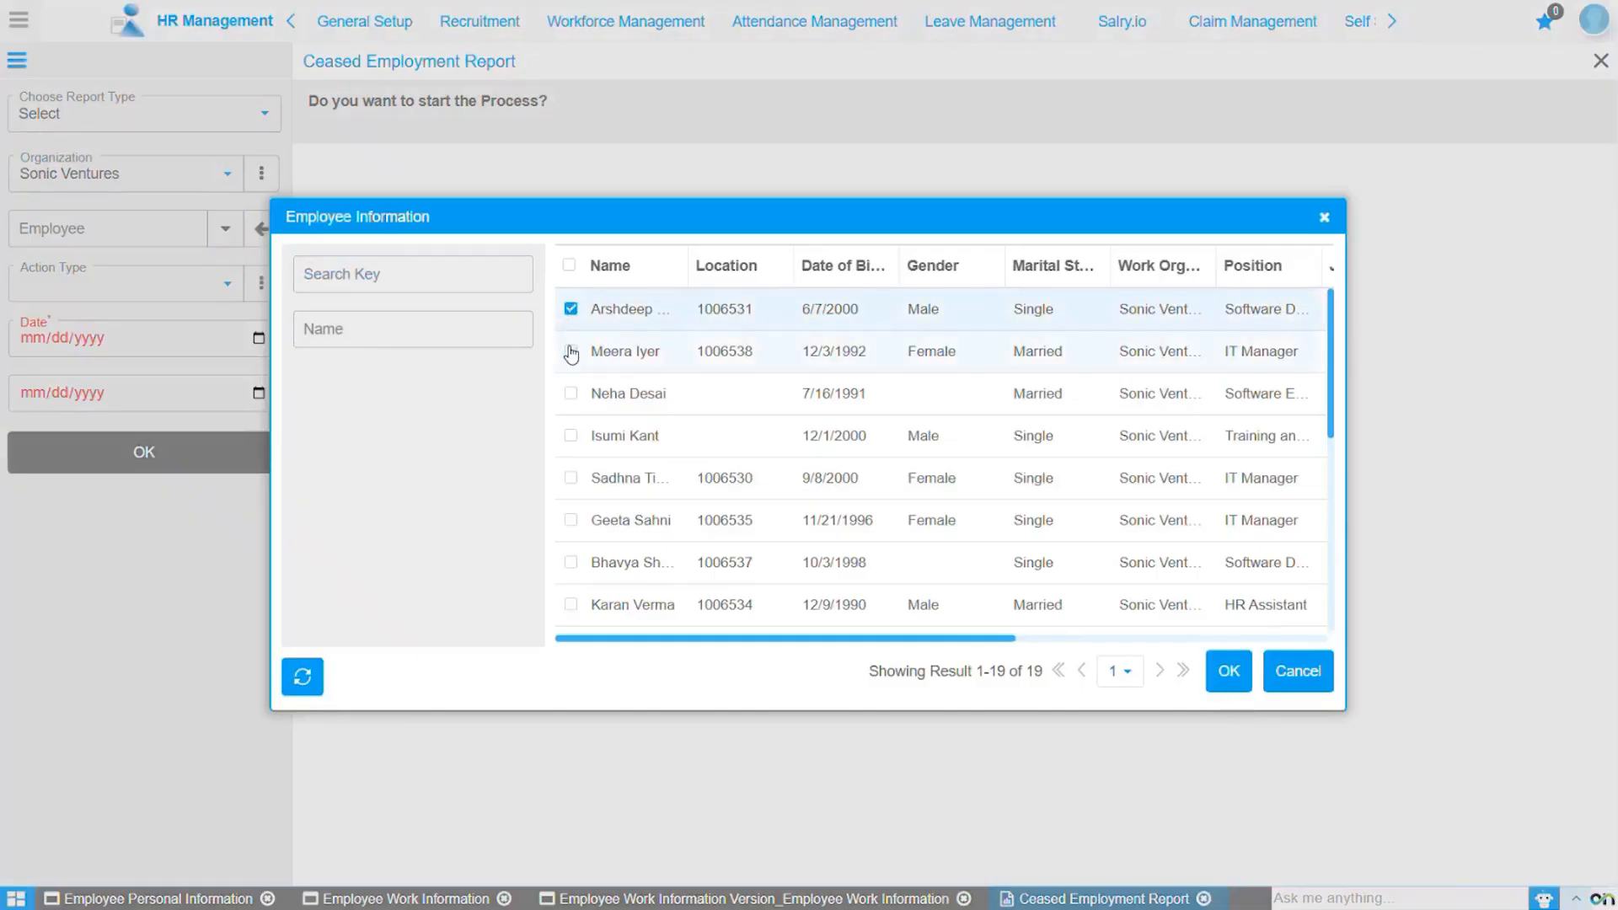
click(570, 352)
click(571, 394)
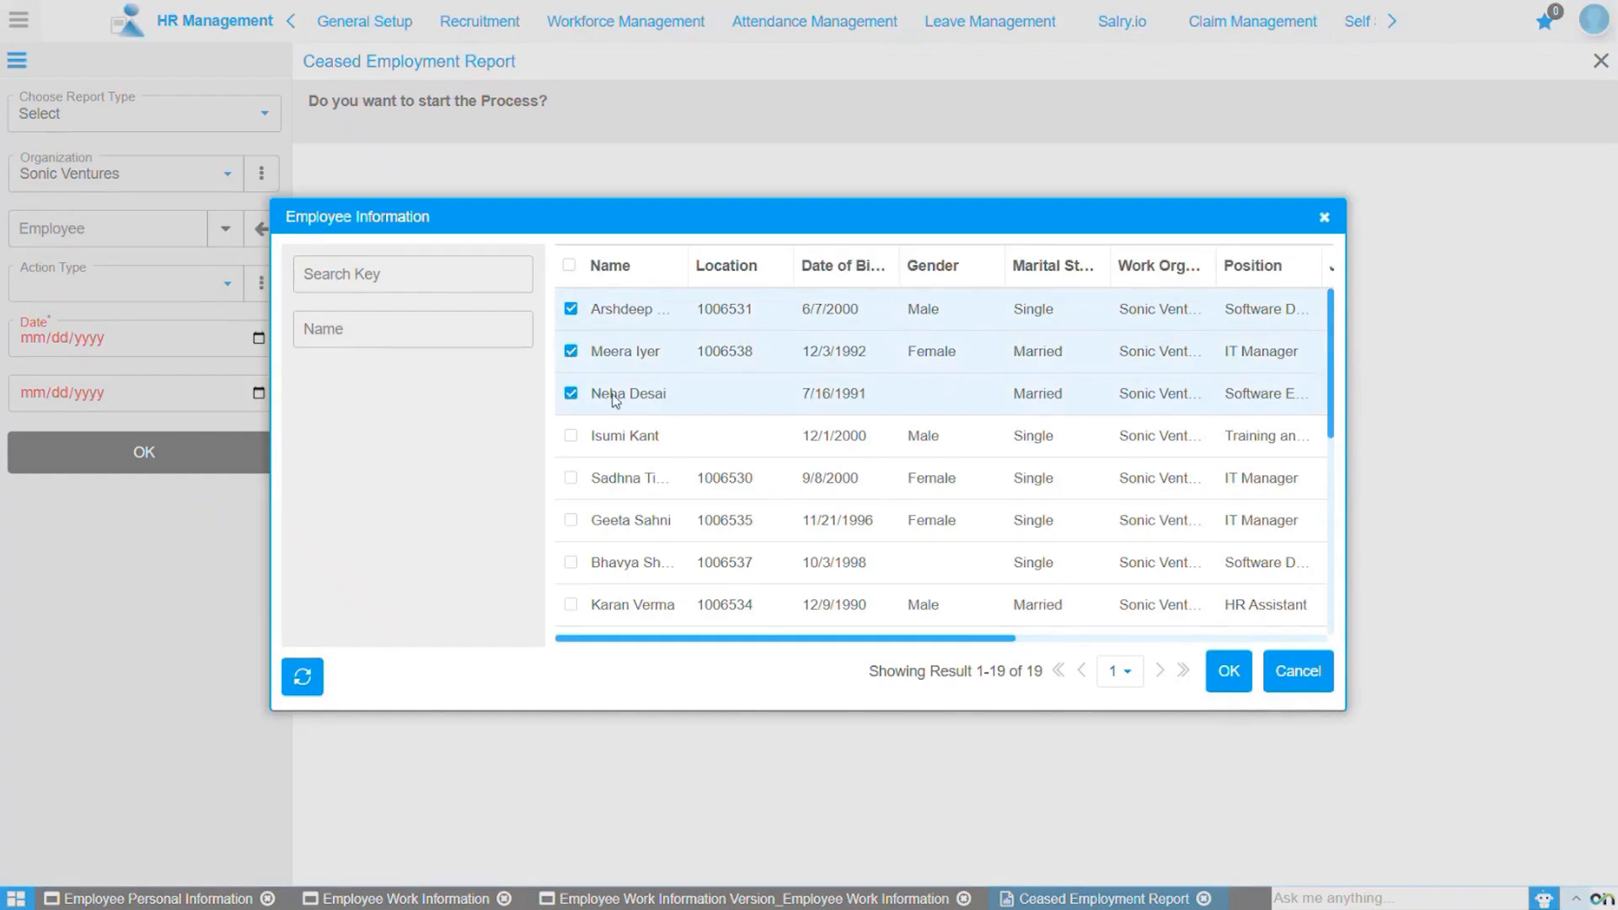
click(1299, 683)
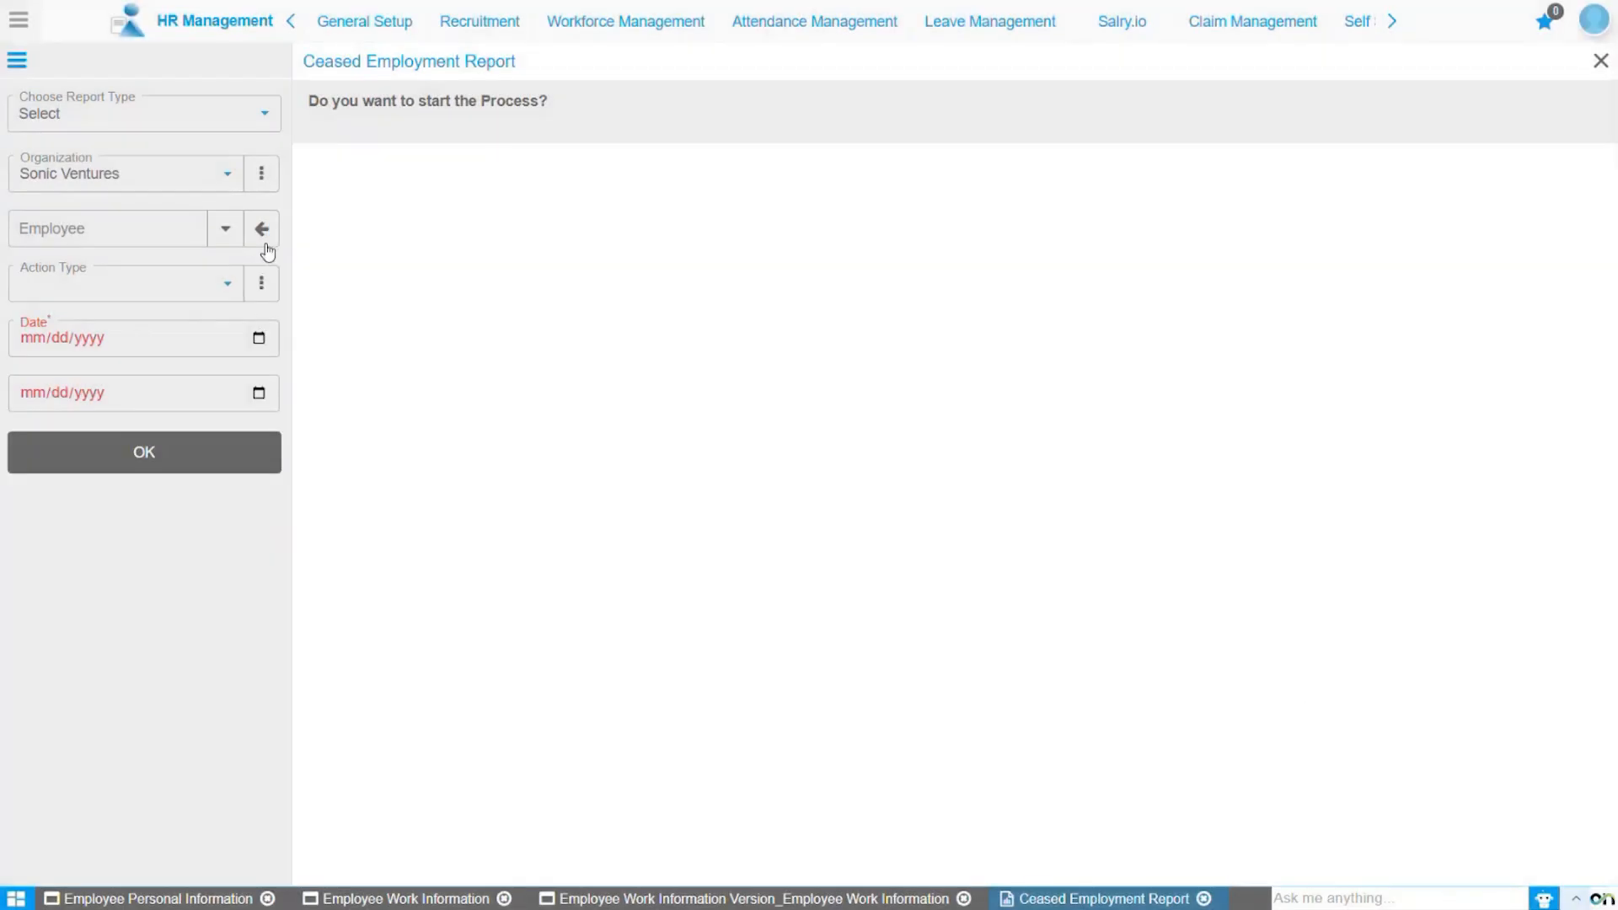
Generate the Ceased Employment Report with Action Type left blank and a date range from 01/01/2026 to 01/31/2026.
click(192, 286)
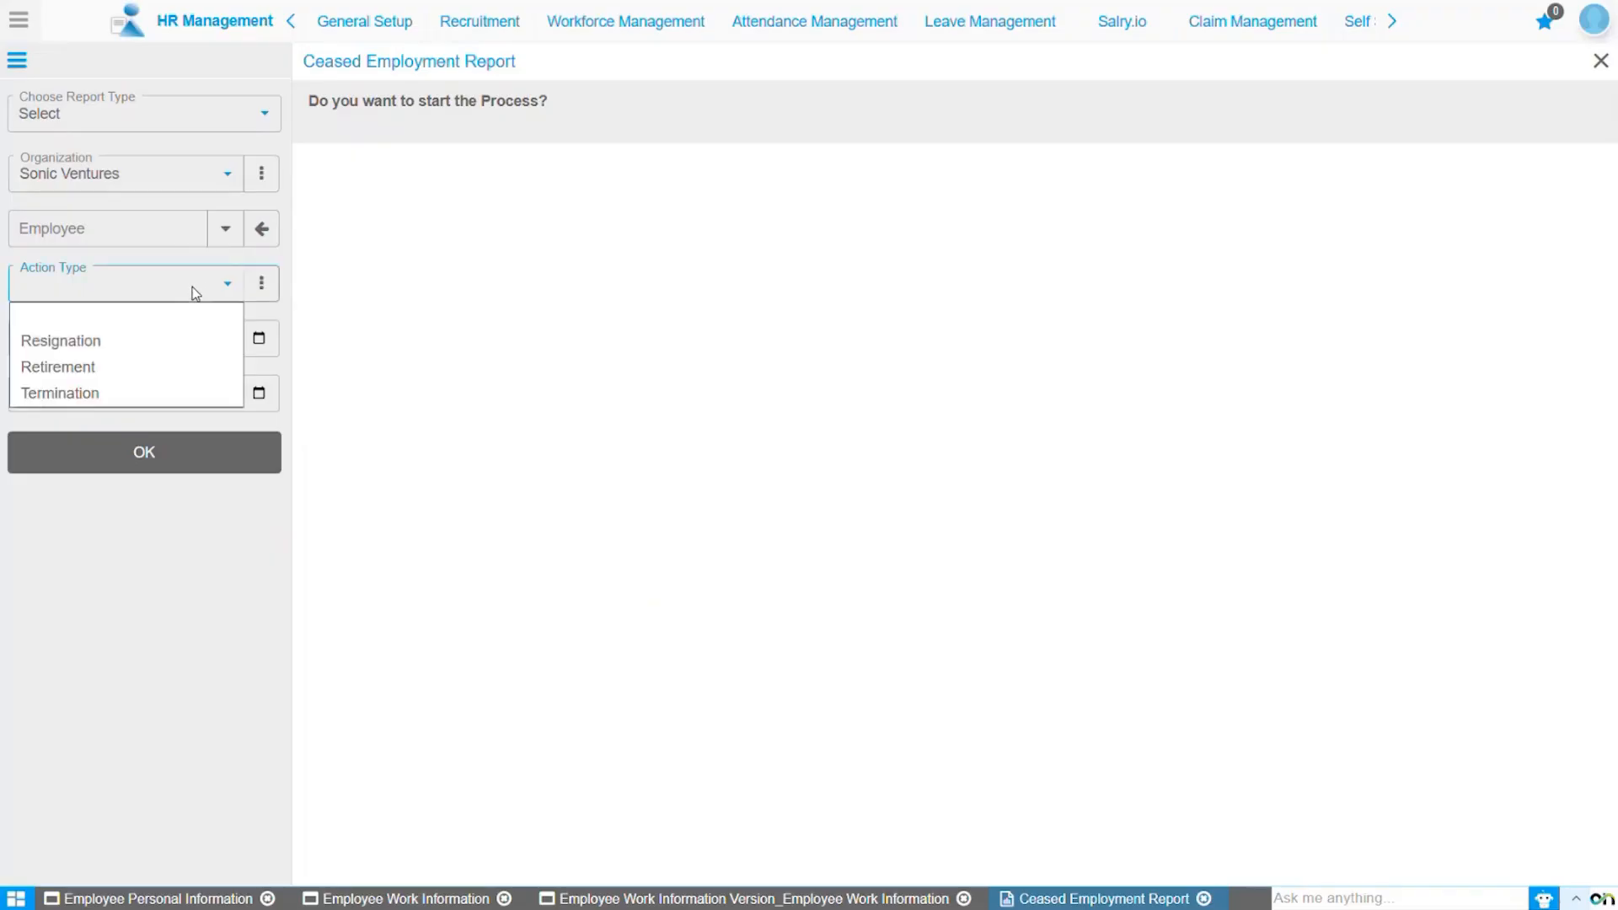
click(199, 329)
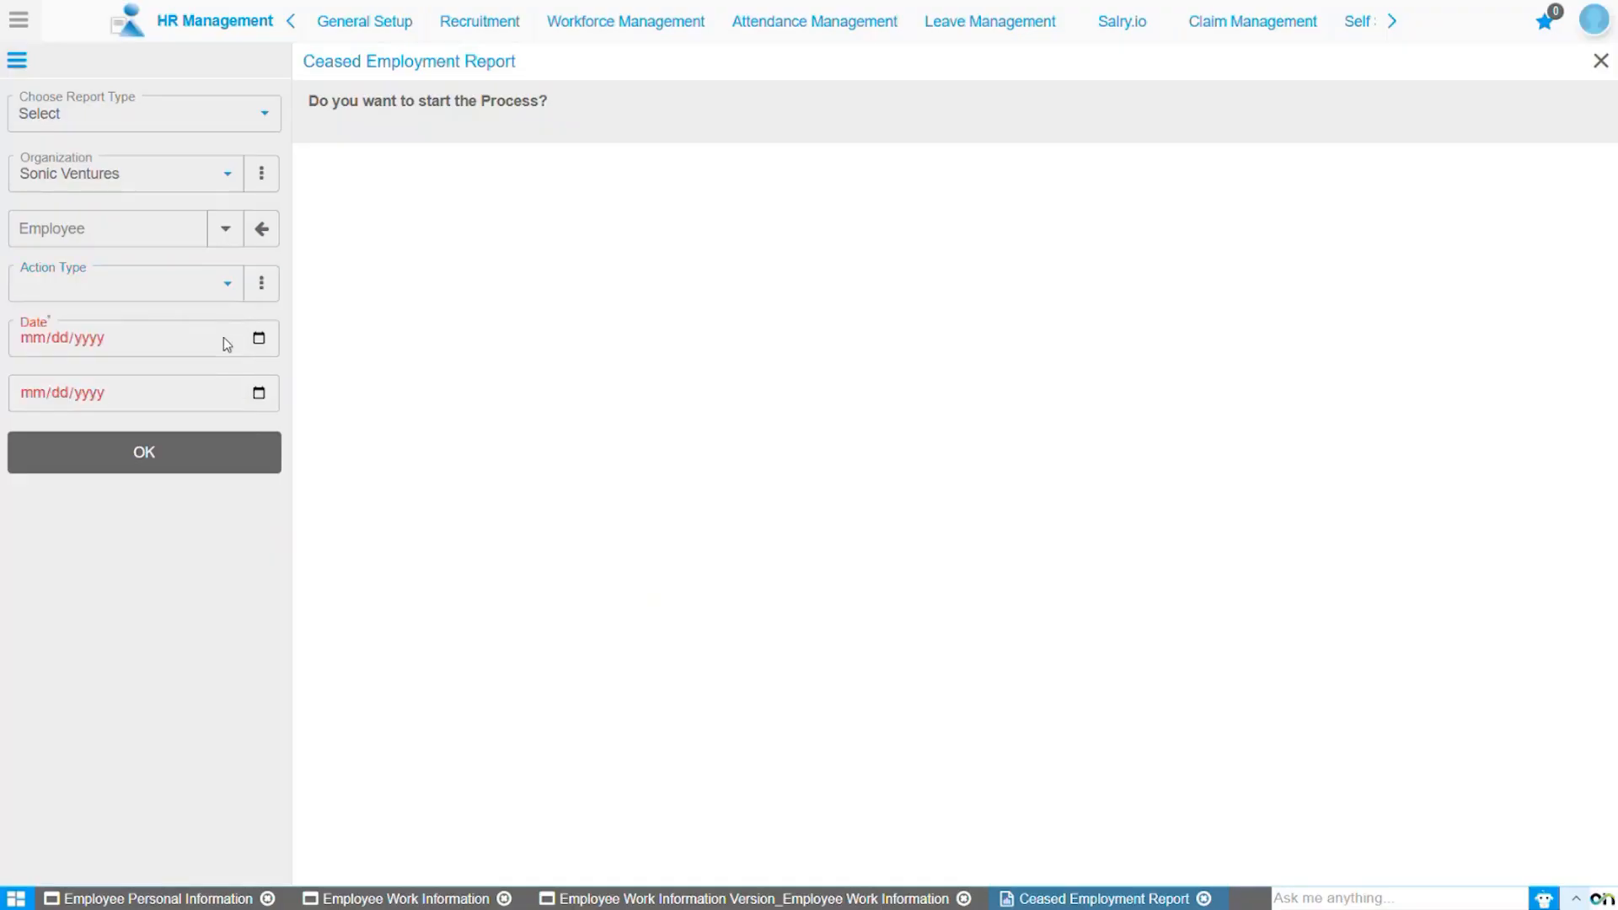
click(259, 339)
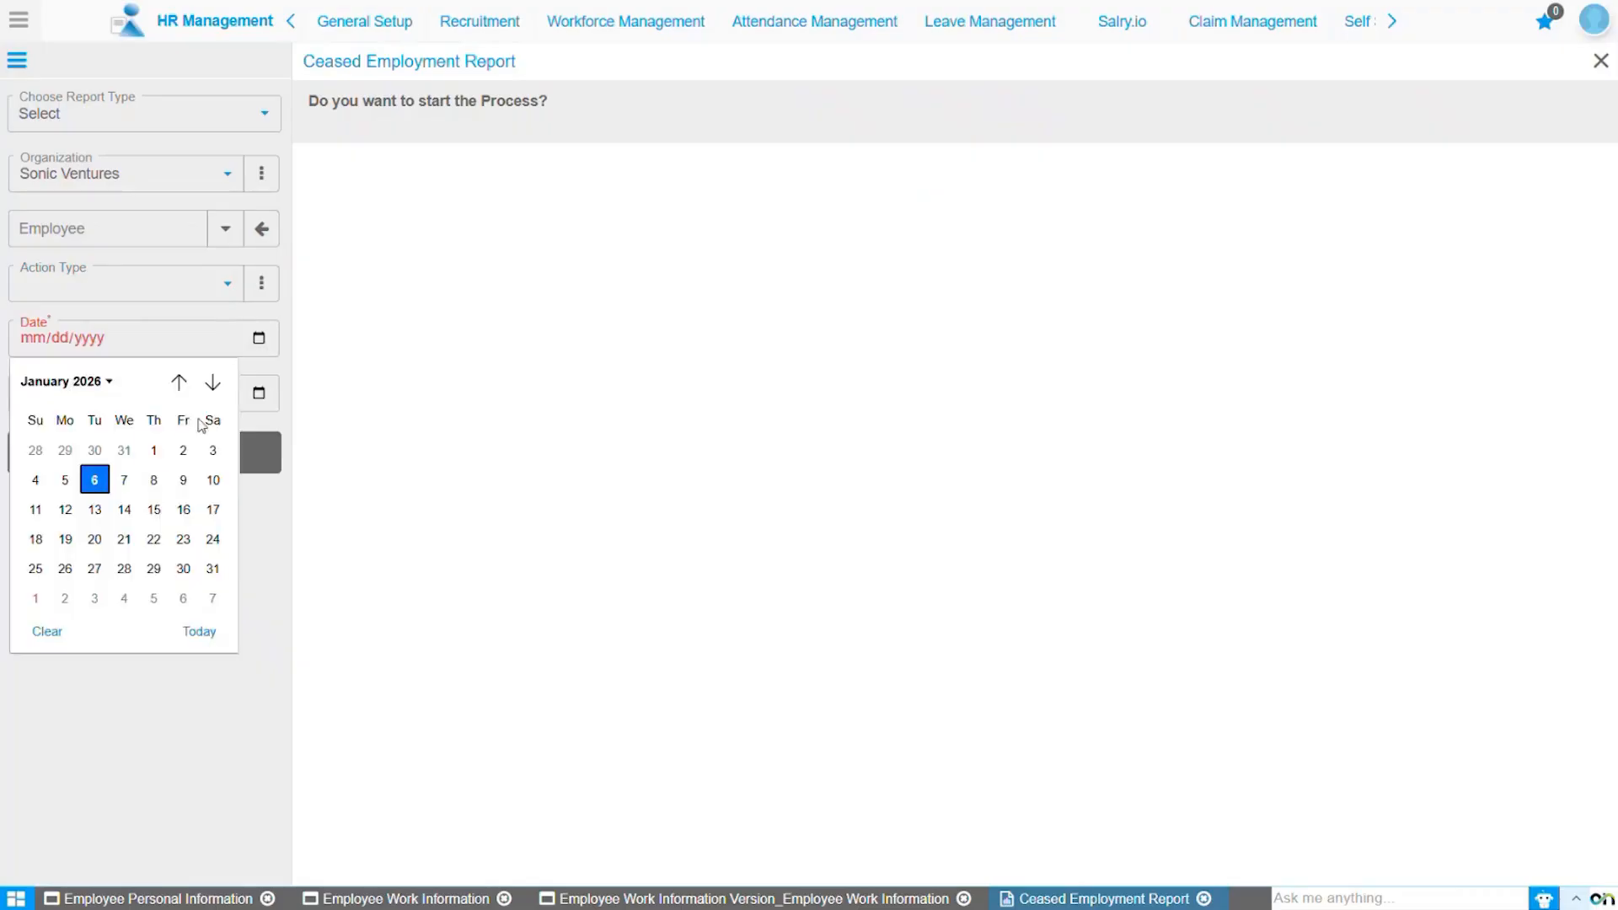
click(152, 449)
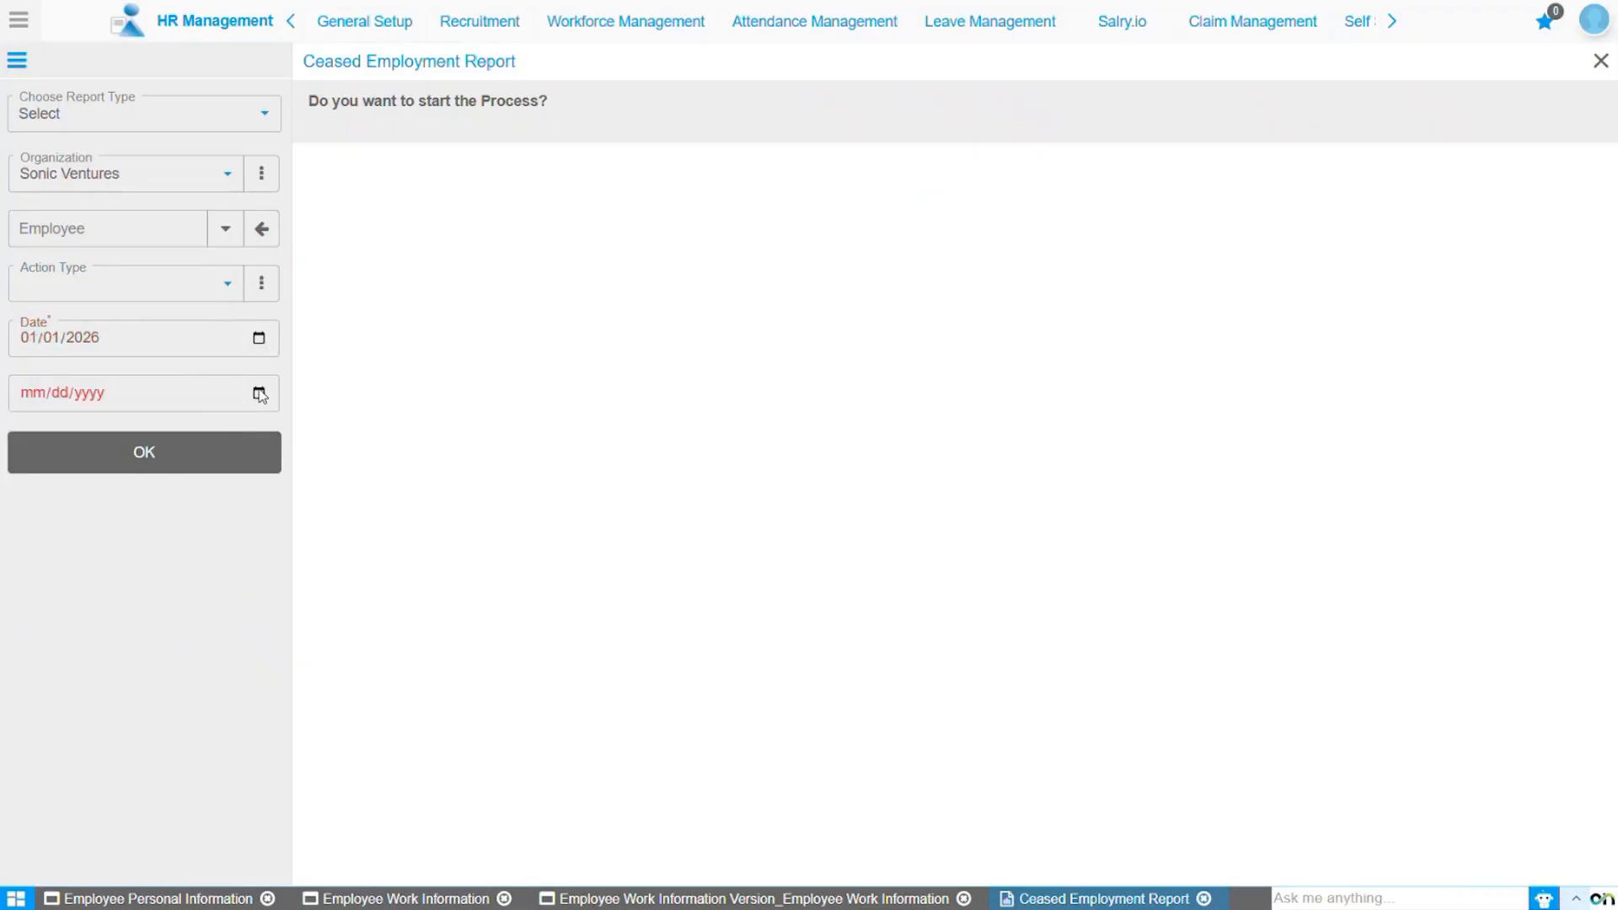
click(259, 393)
click(212, 623)
click(197, 463)
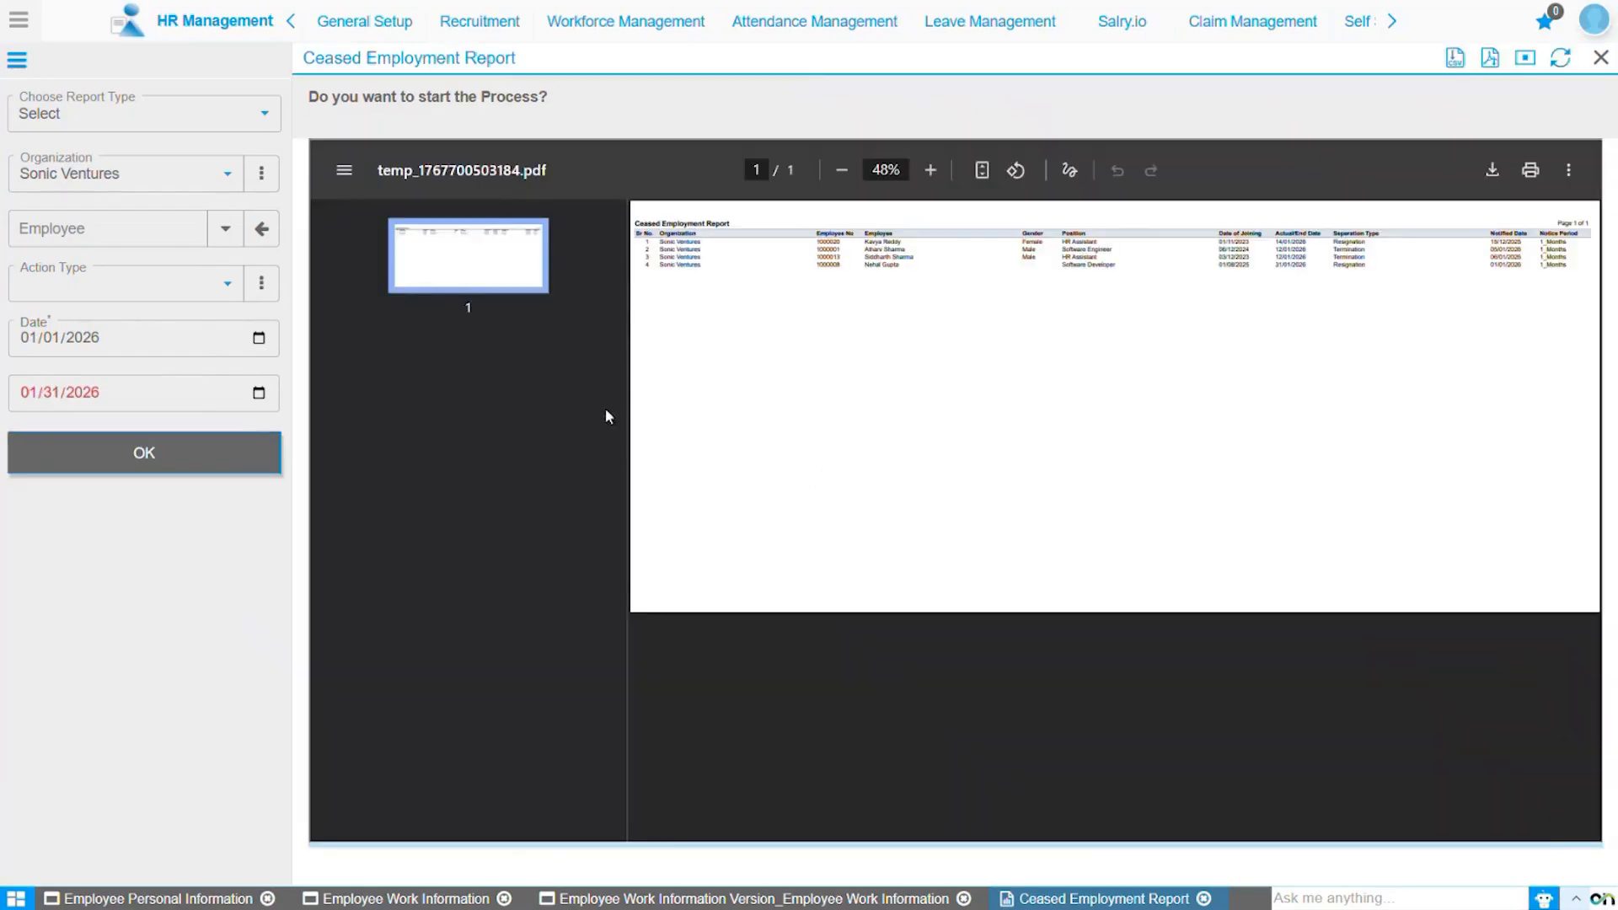
Enlarge the generated Ceased Employment Report to 110% and examine the listed employees.
click(930, 172)
click(930, 172)
click(930, 171)
click(930, 171)
click(930, 171)
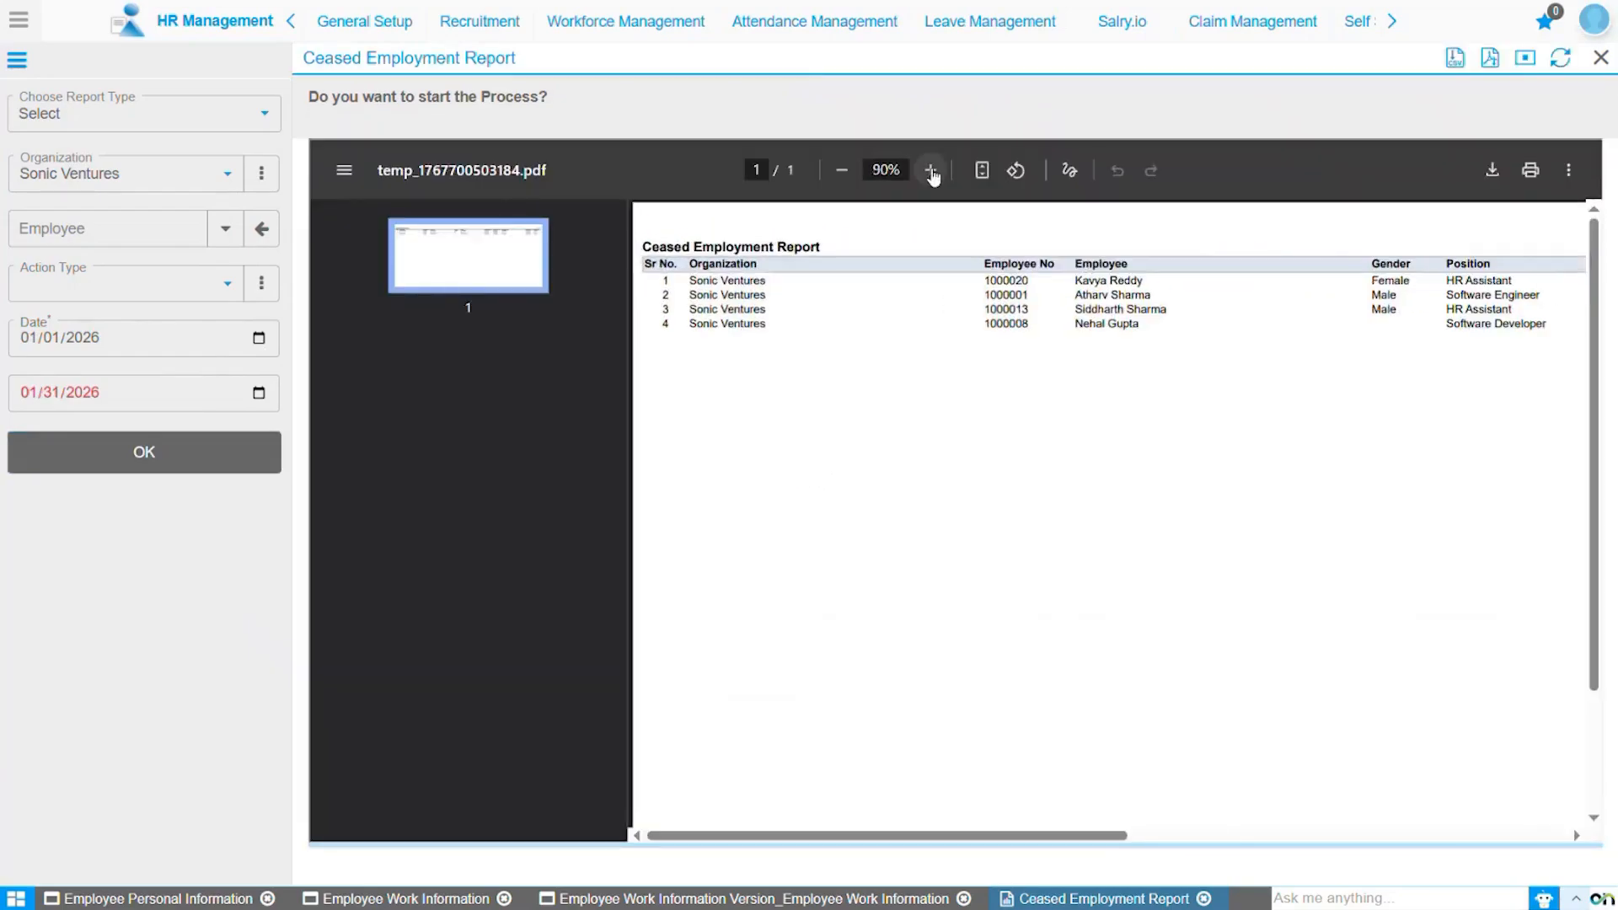
click(930, 171)
click(930, 172)
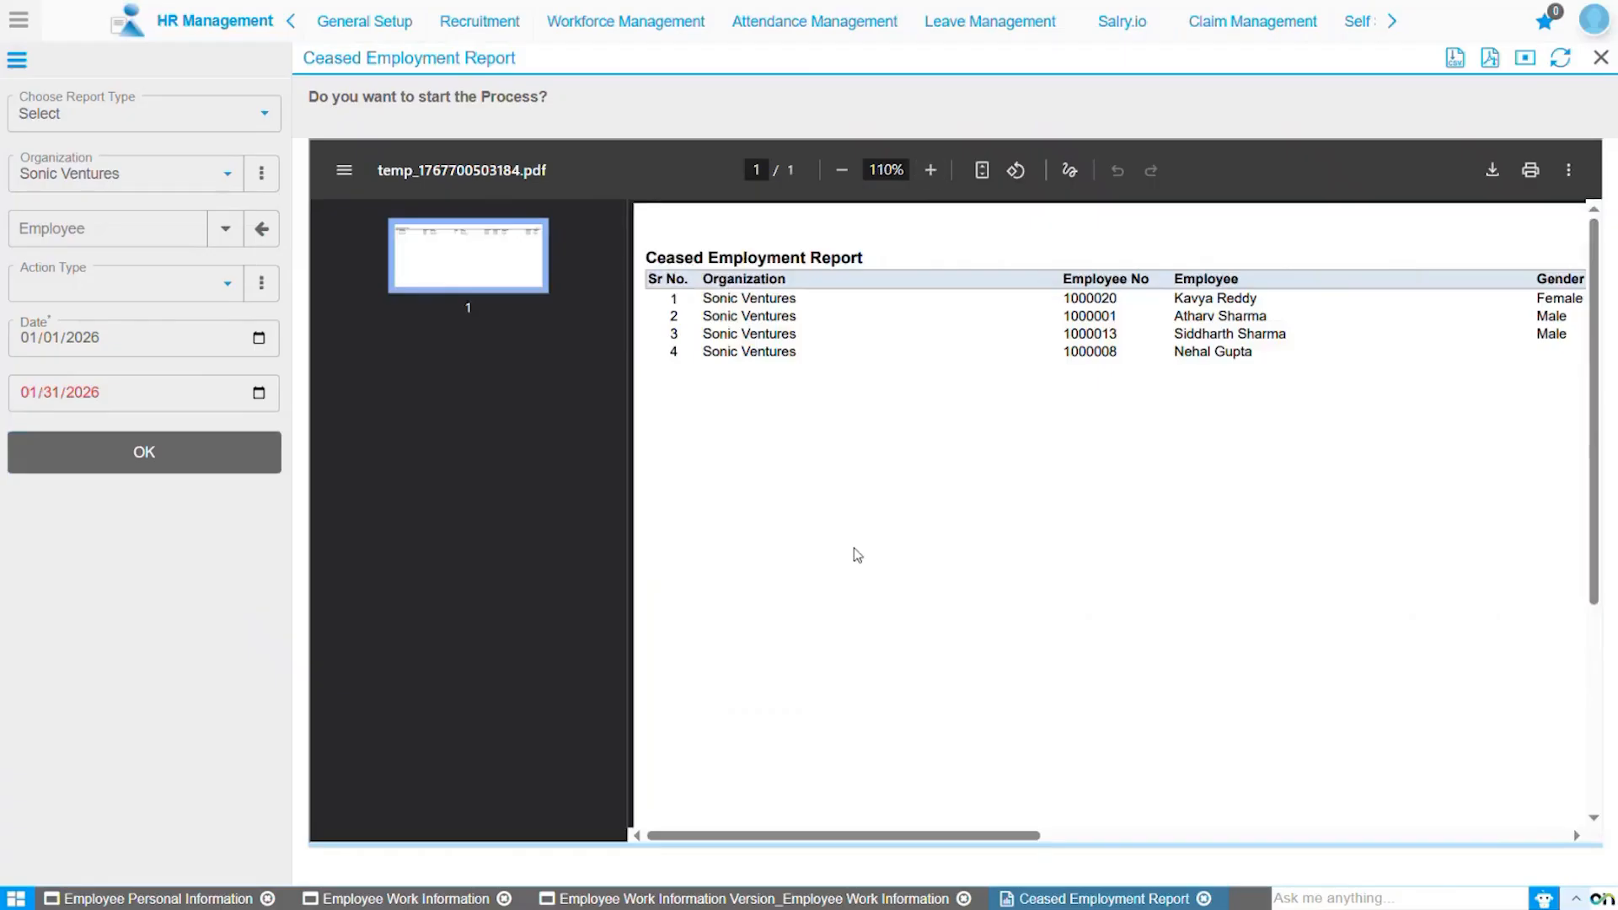
drag(723, 835, 653, 830)
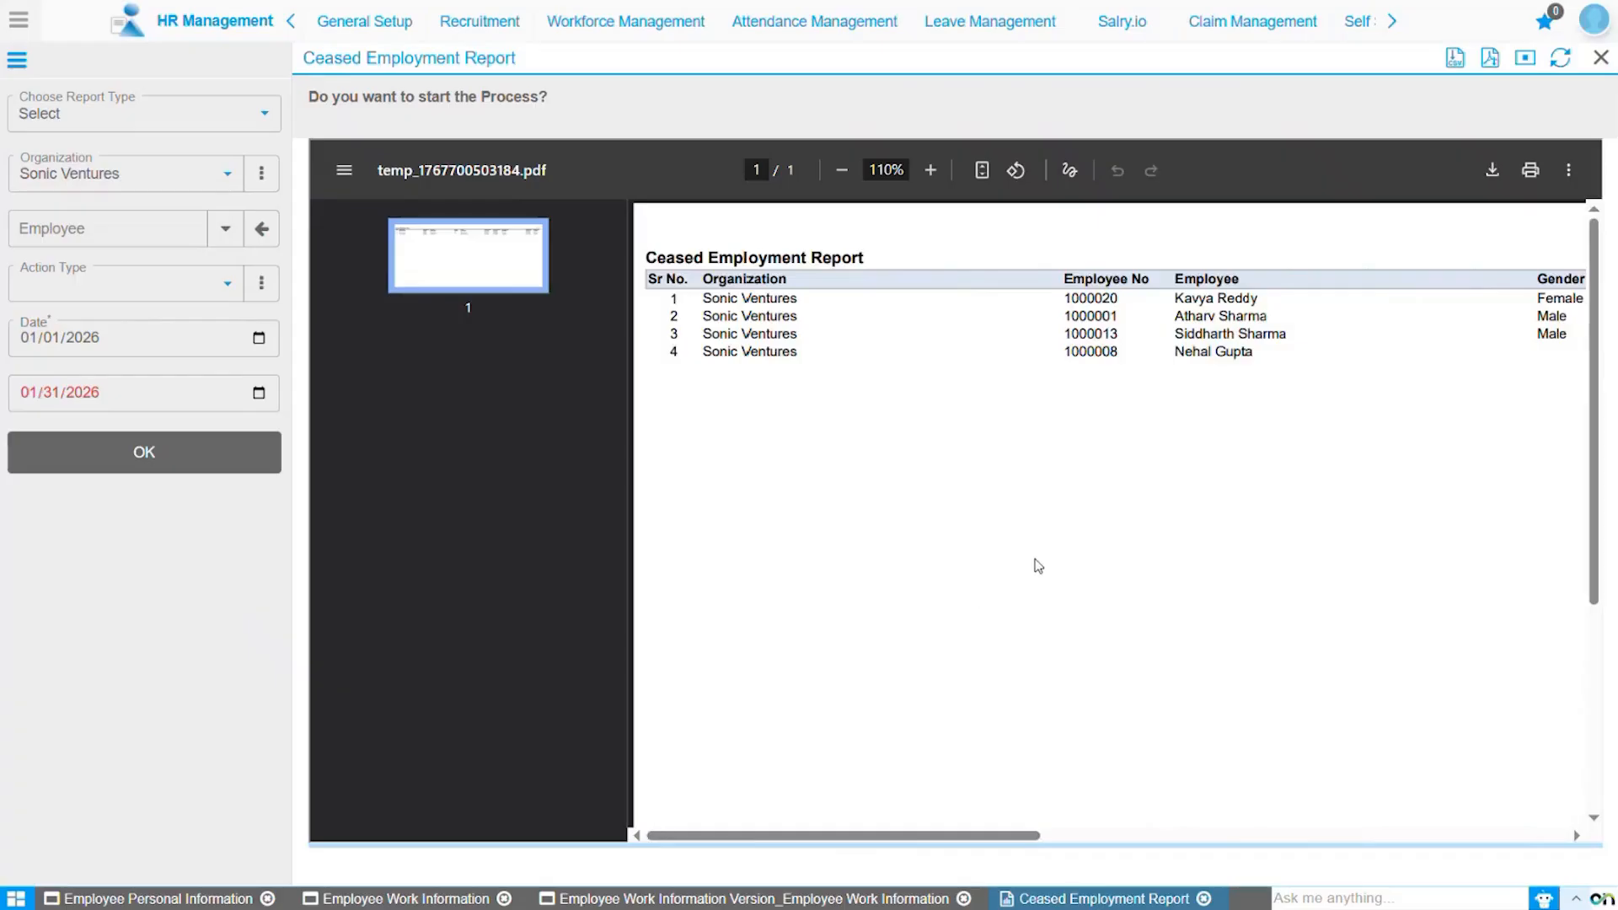